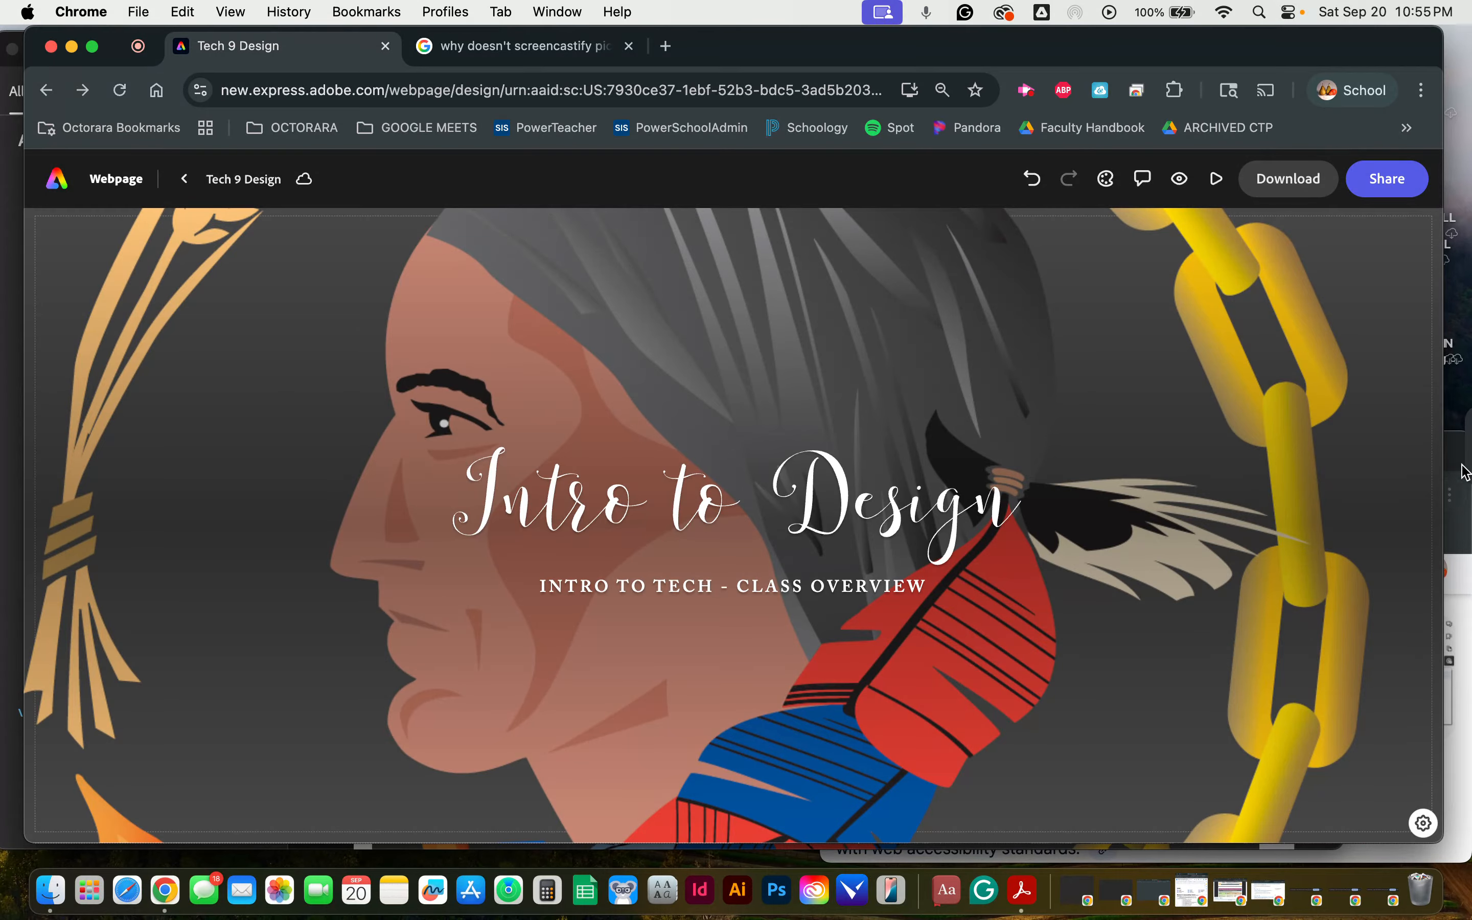
# Step: Read the search answer on checking Adobe Express accessibility and switch to the Tech 9 Design PDF in Acrobat
pyautogui.click(1466, 538)
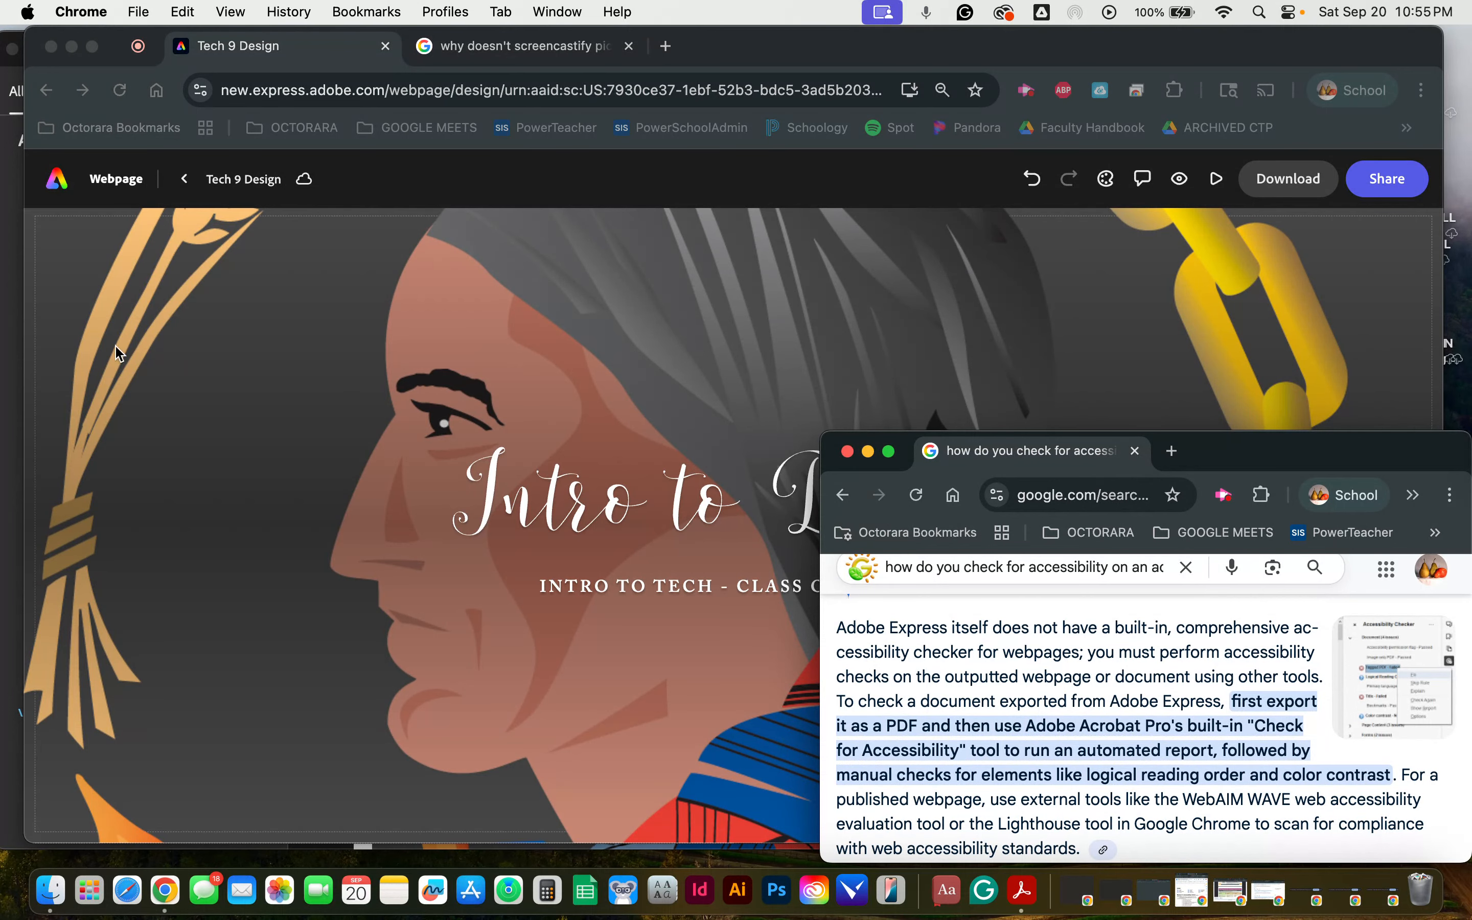
pyautogui.click(18, 274)
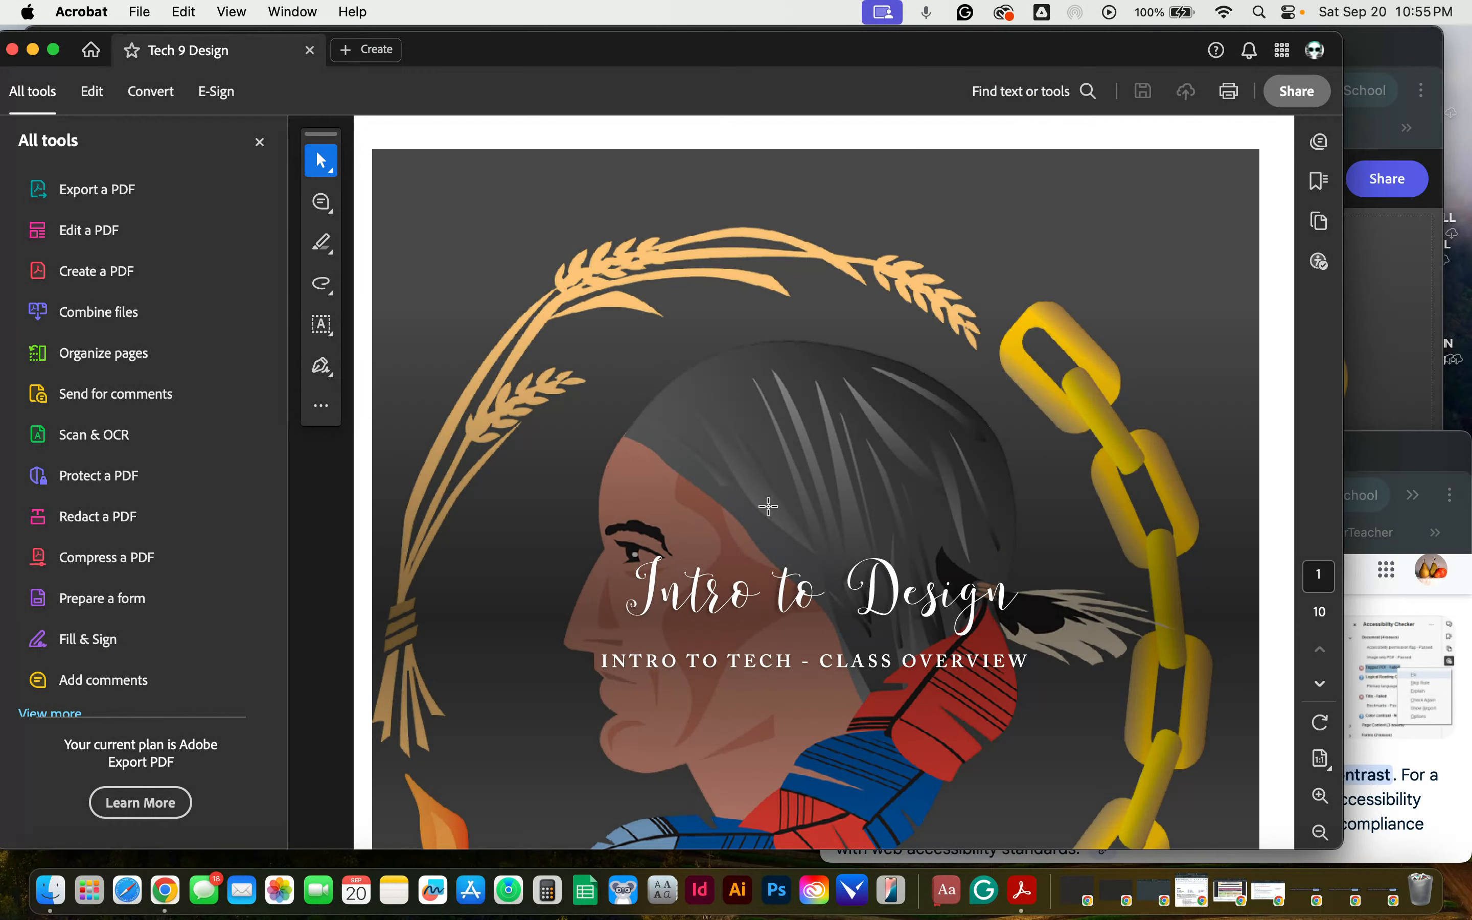
pyautogui.scroll(-2, 754, 361)
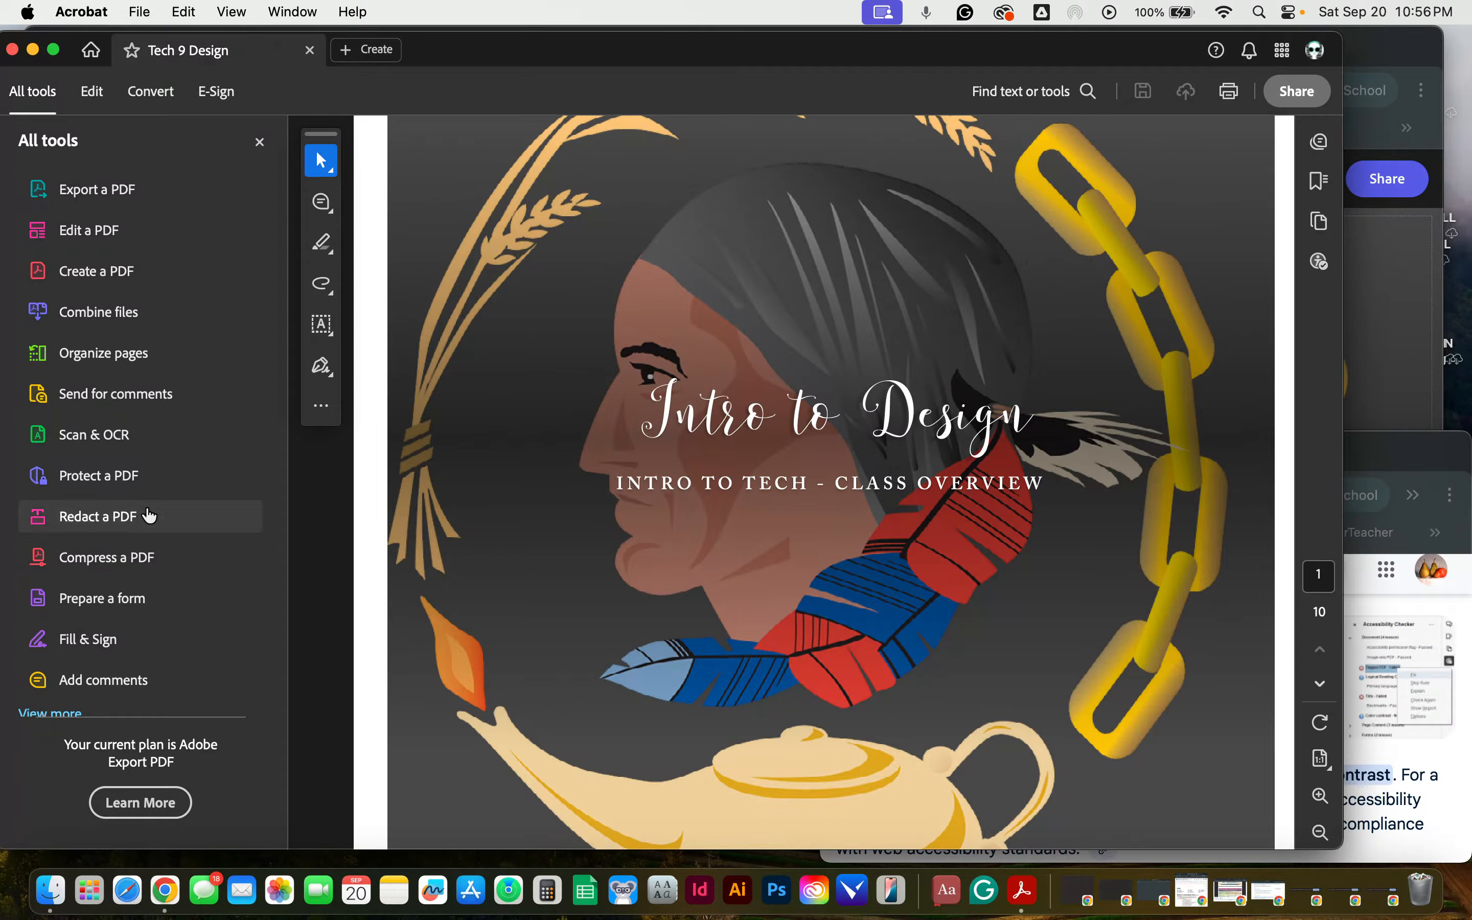
# Step: From the Prepare for accessibility tools, run an accessibility check on all pages of the PDF with the report option enabled
pyautogui.scroll(-1, 147, 493)
pyautogui.click(54, 683)
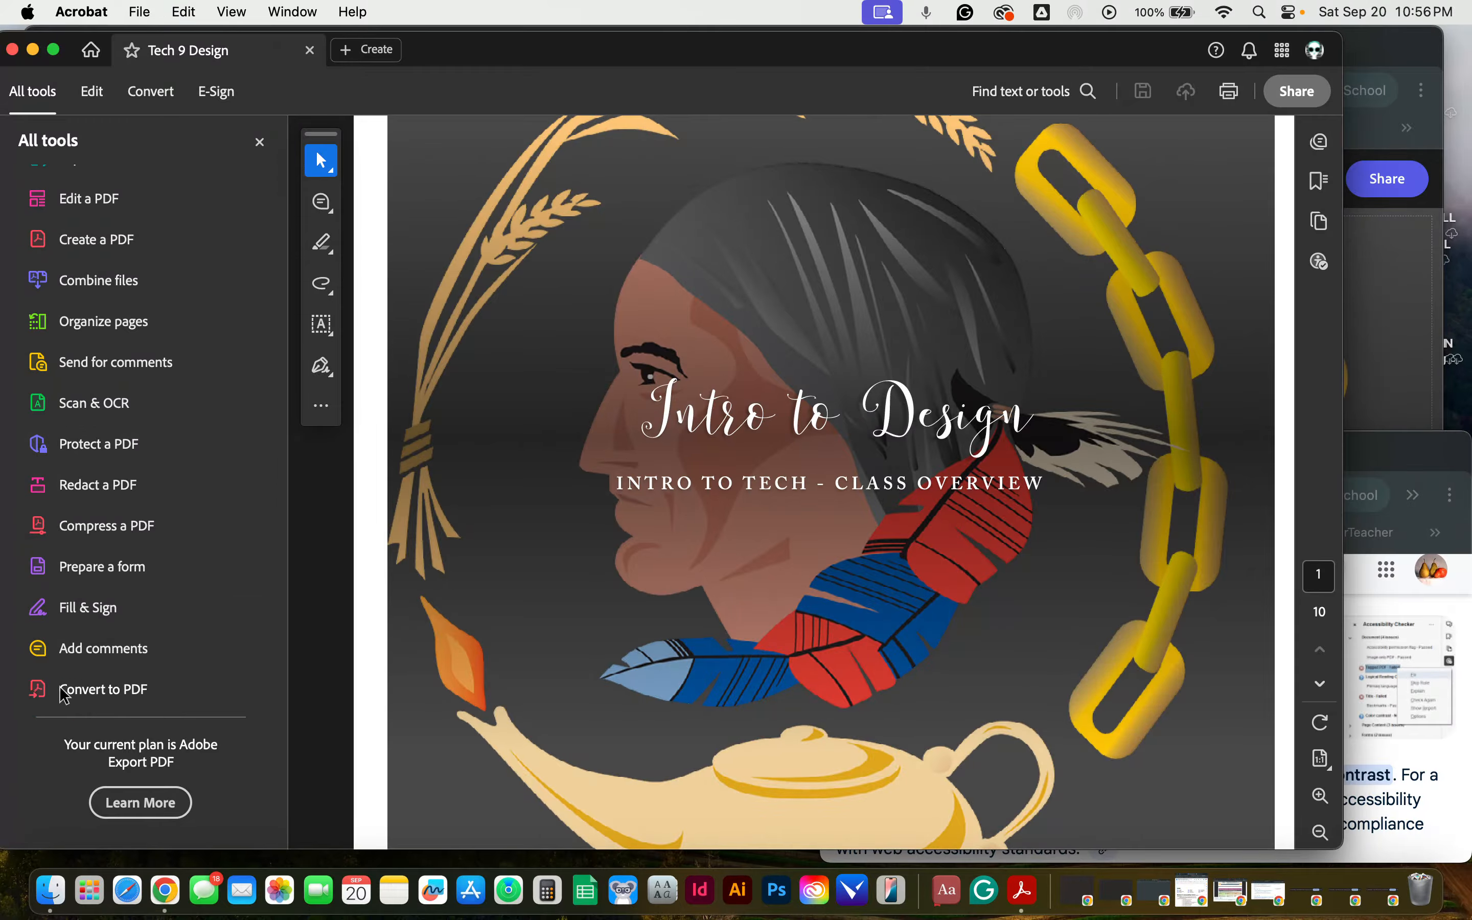
pyautogui.scroll(-1, 178, 443)
pyautogui.scroll(-10, 177, 444)
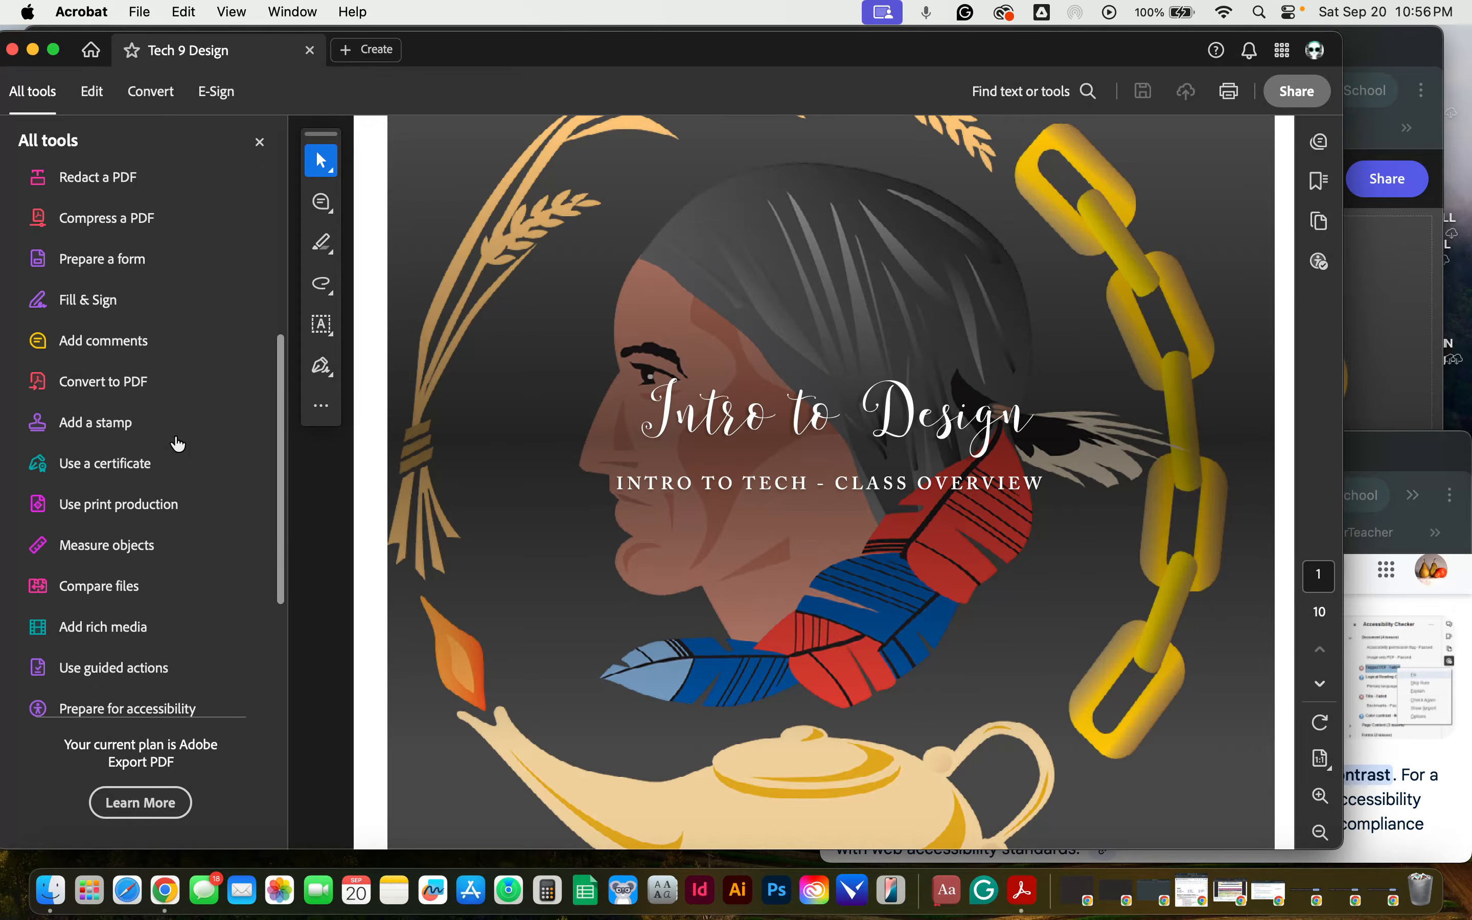
pyautogui.scroll(-2, 178, 443)
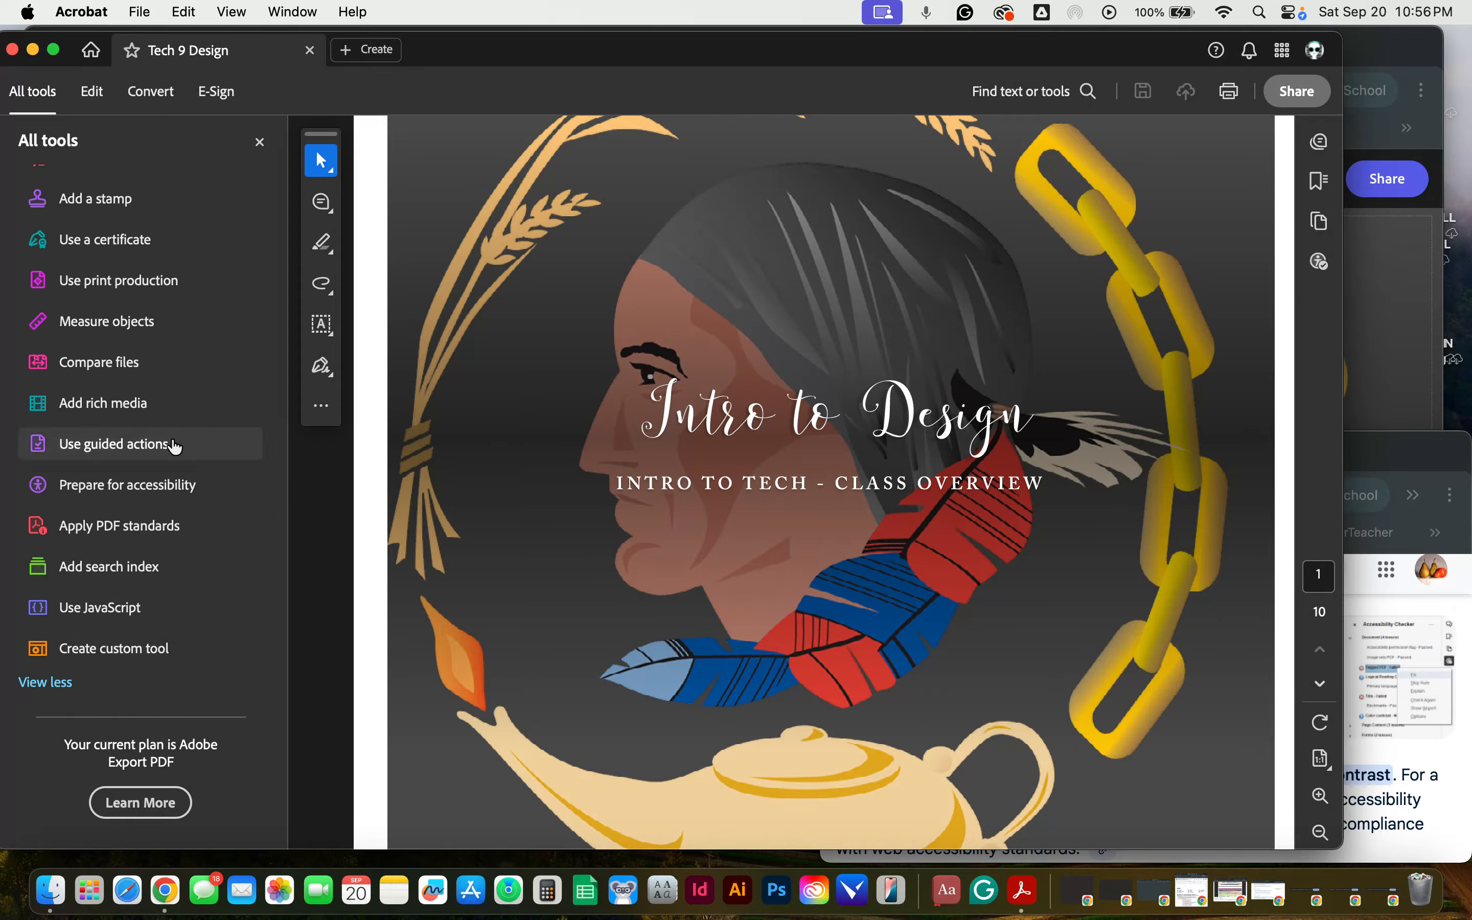
pyautogui.click(150, 491)
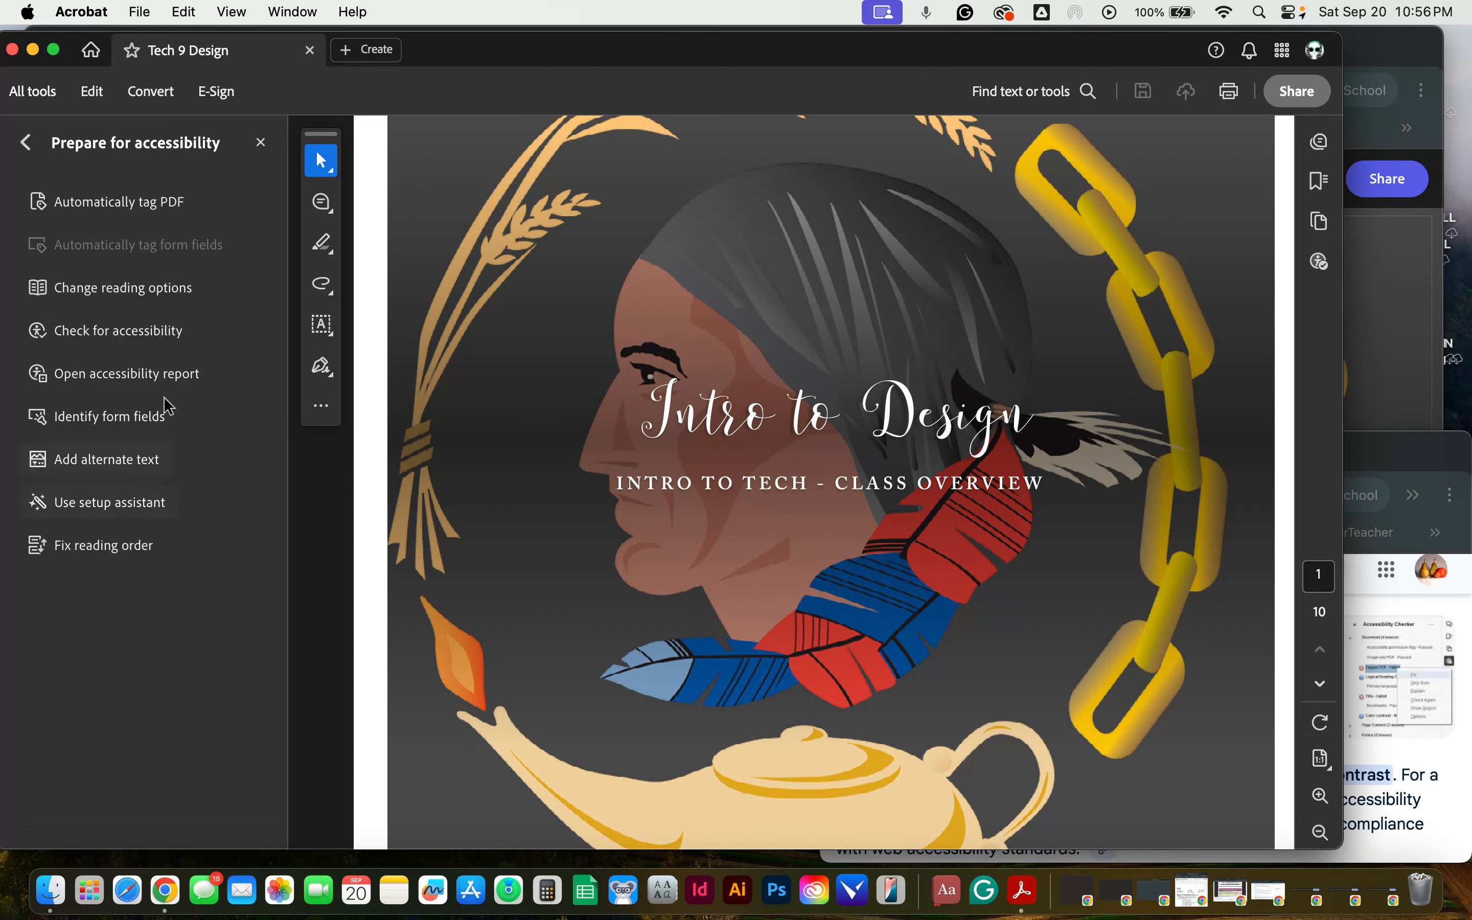
pyautogui.click(165, 342)
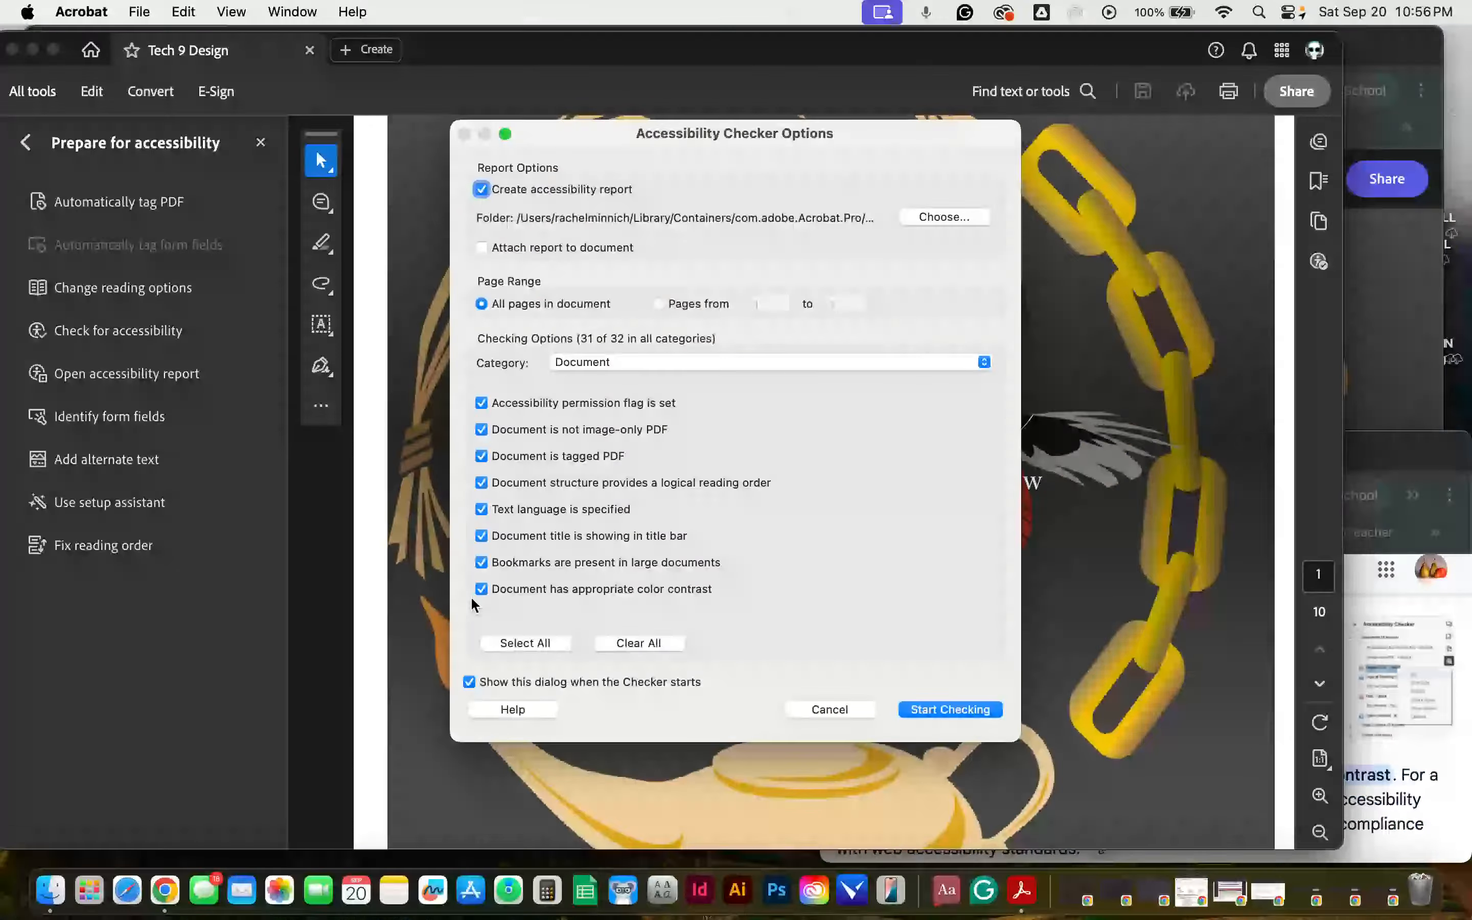
pyautogui.click(950, 710)
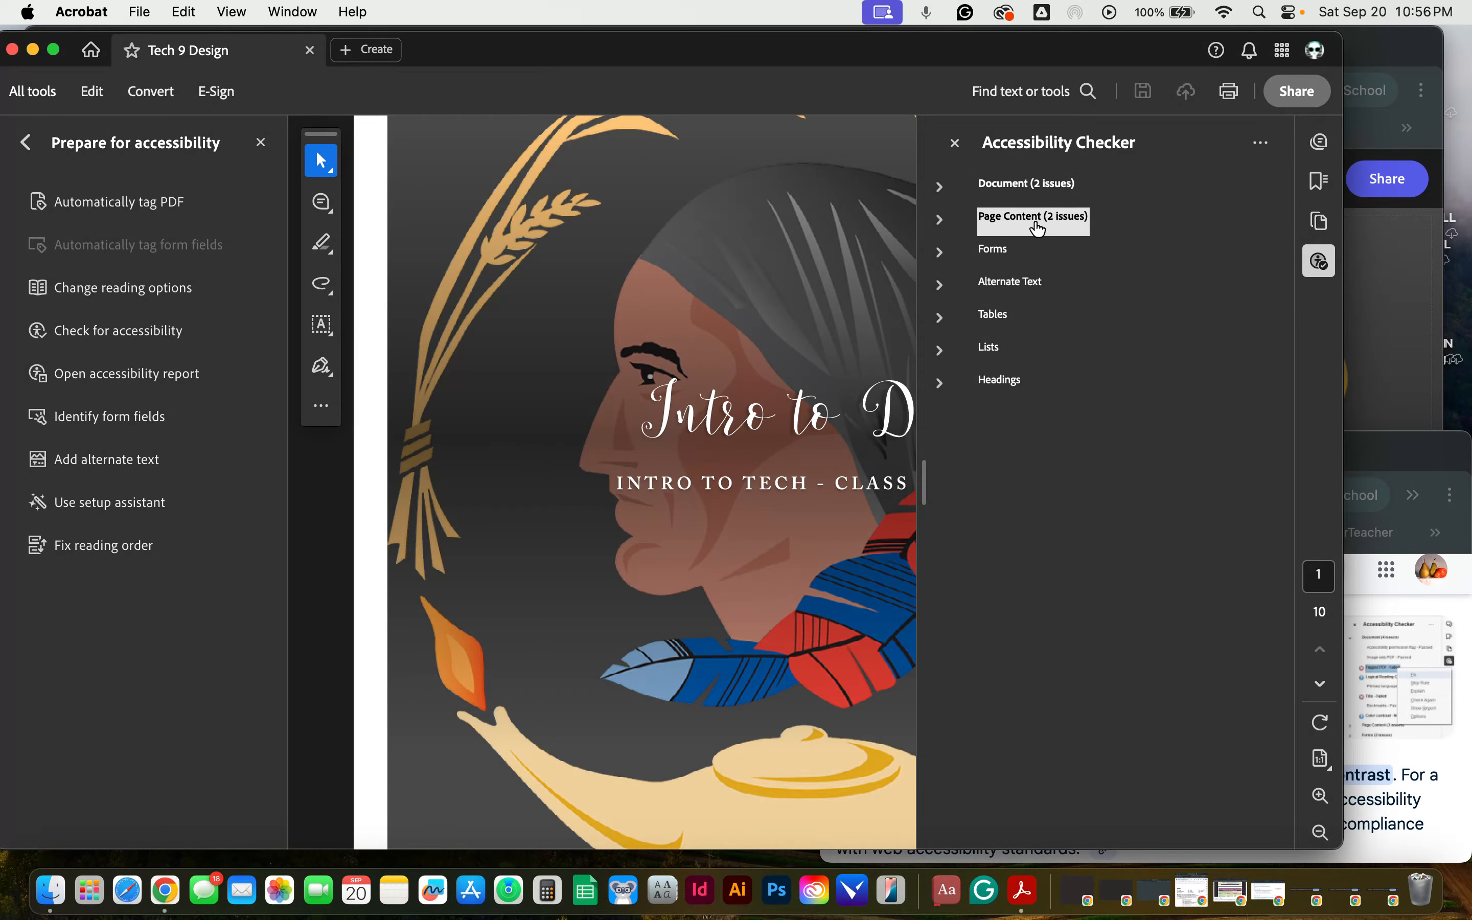
# Step: Expand the Document and Page Content results and locate Elements 1 and 2 of the Tagged content check in the PDF
pyautogui.click(941, 186)
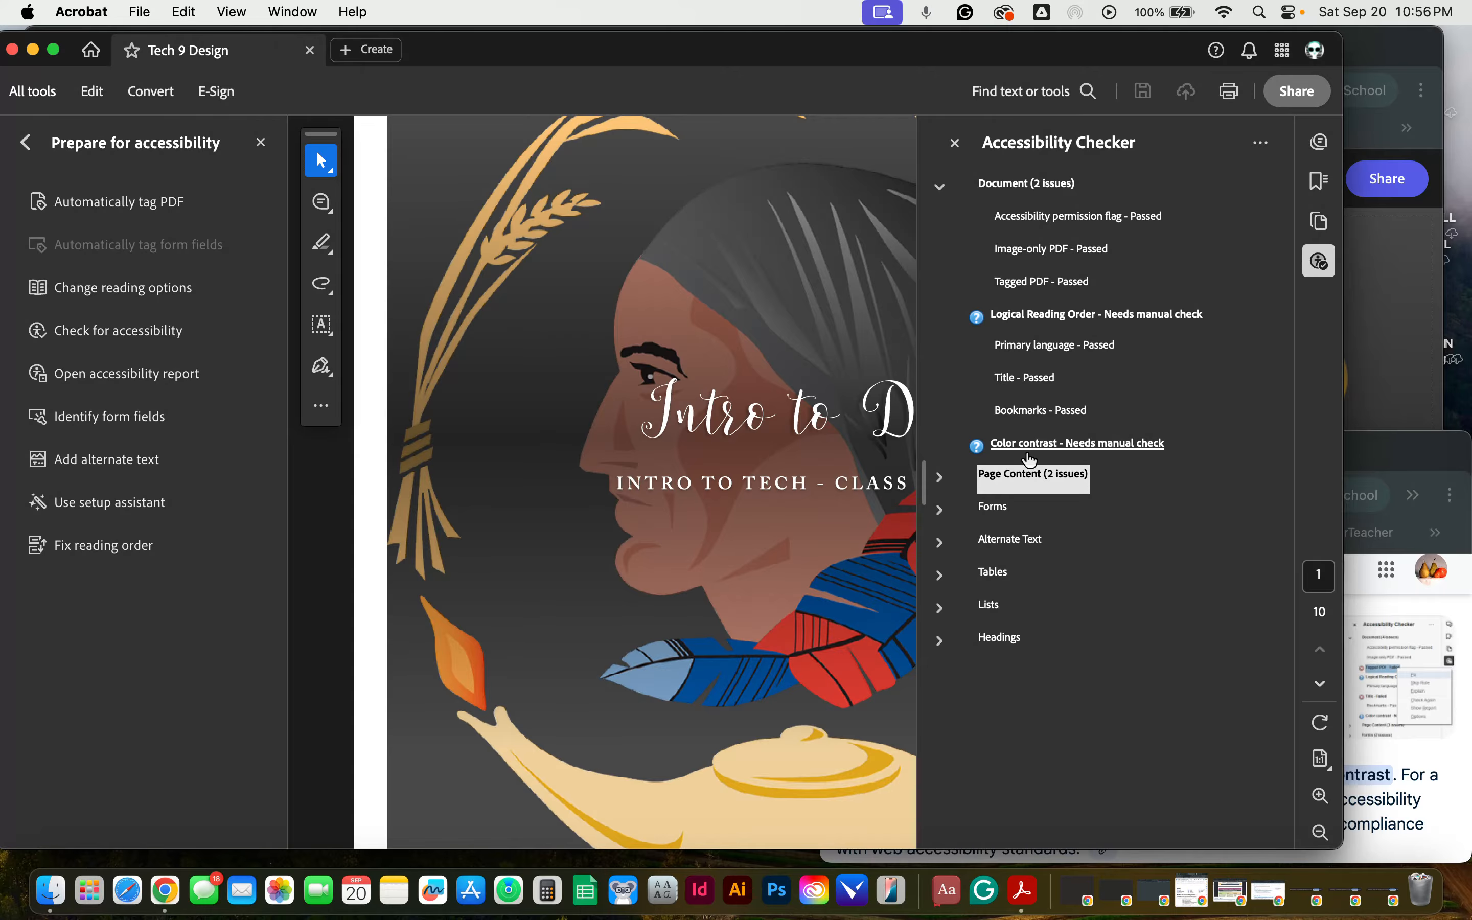
pyautogui.click(941, 478)
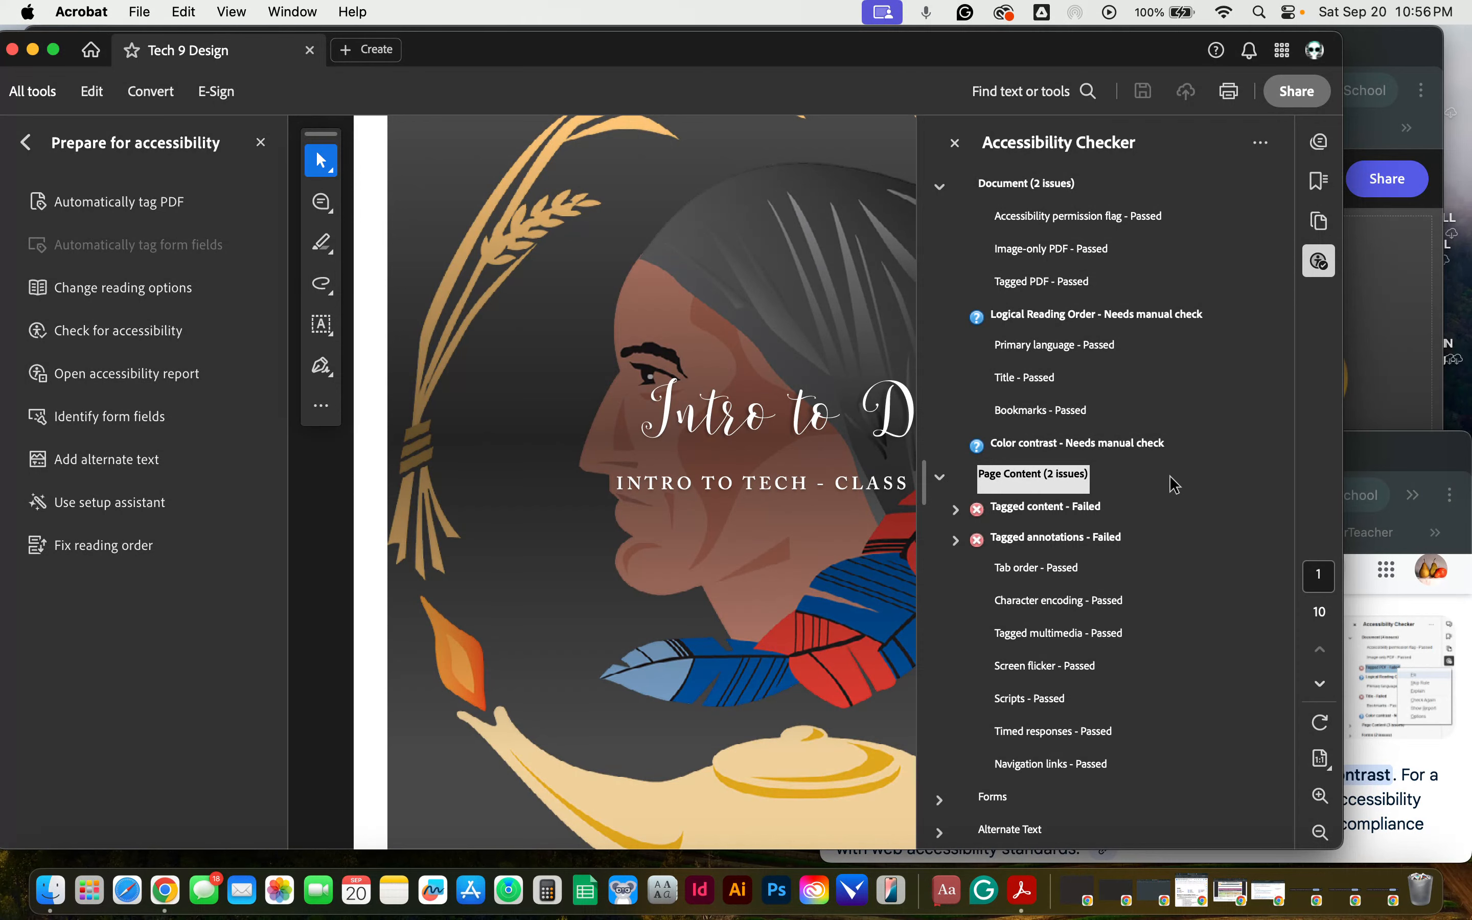
pyautogui.click(958, 511)
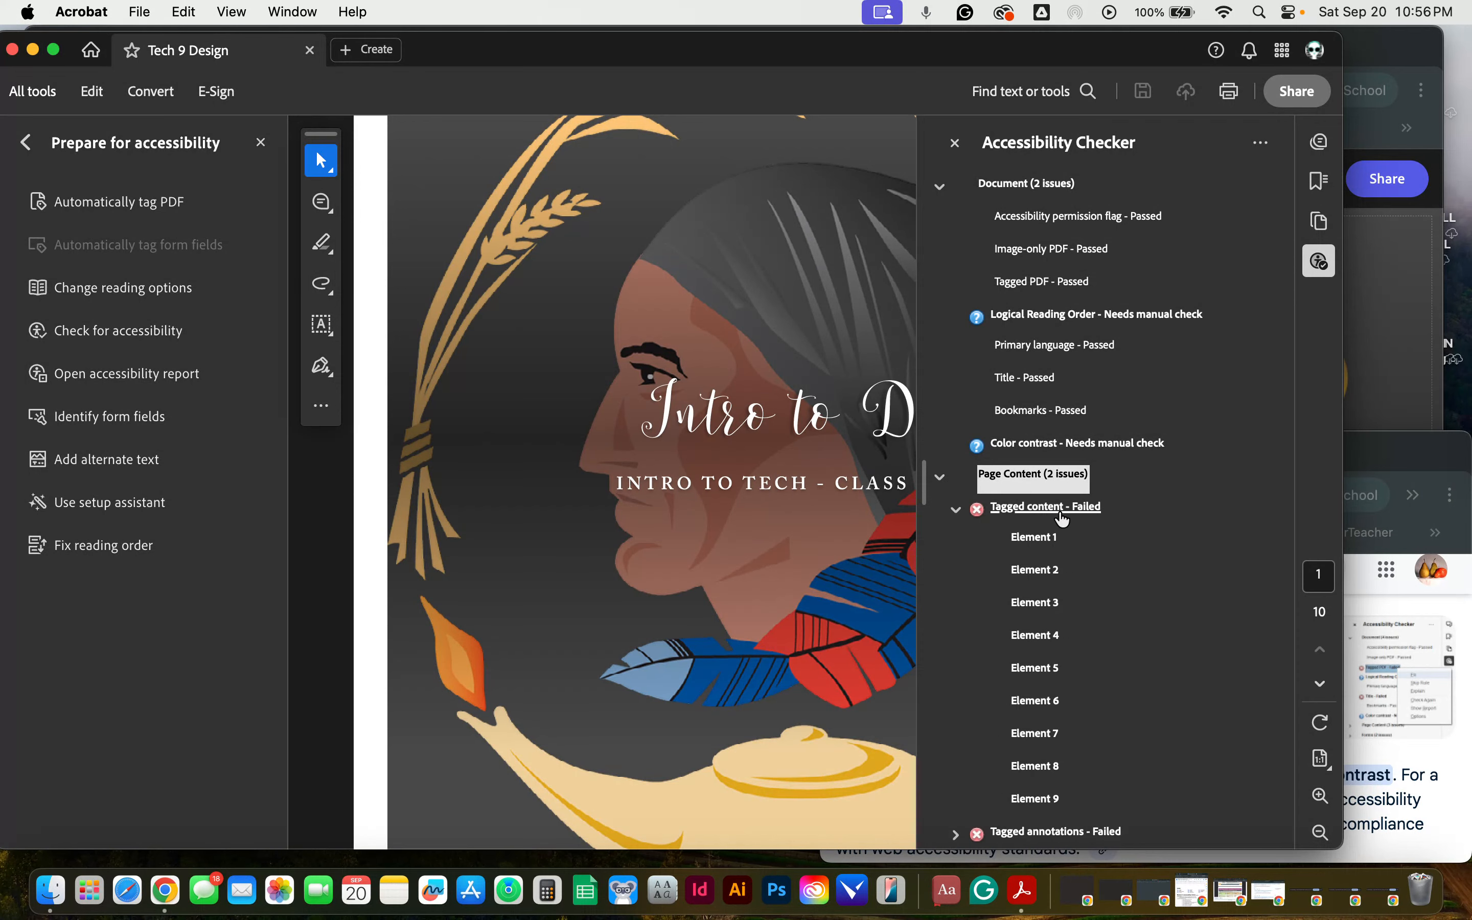
pyautogui.click(1046, 538)
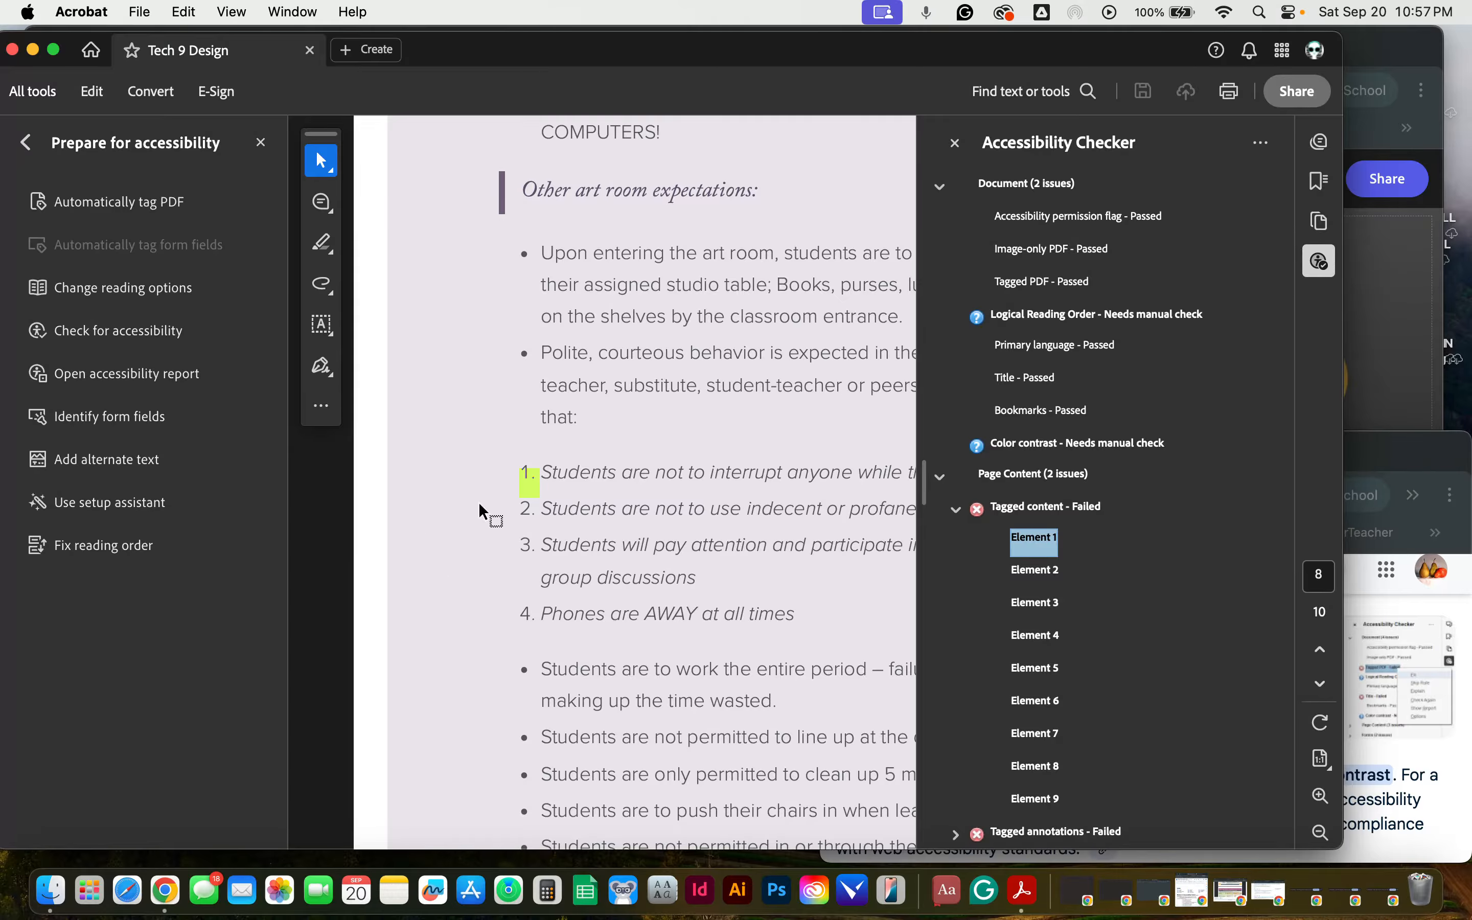
pyautogui.click(1041, 572)
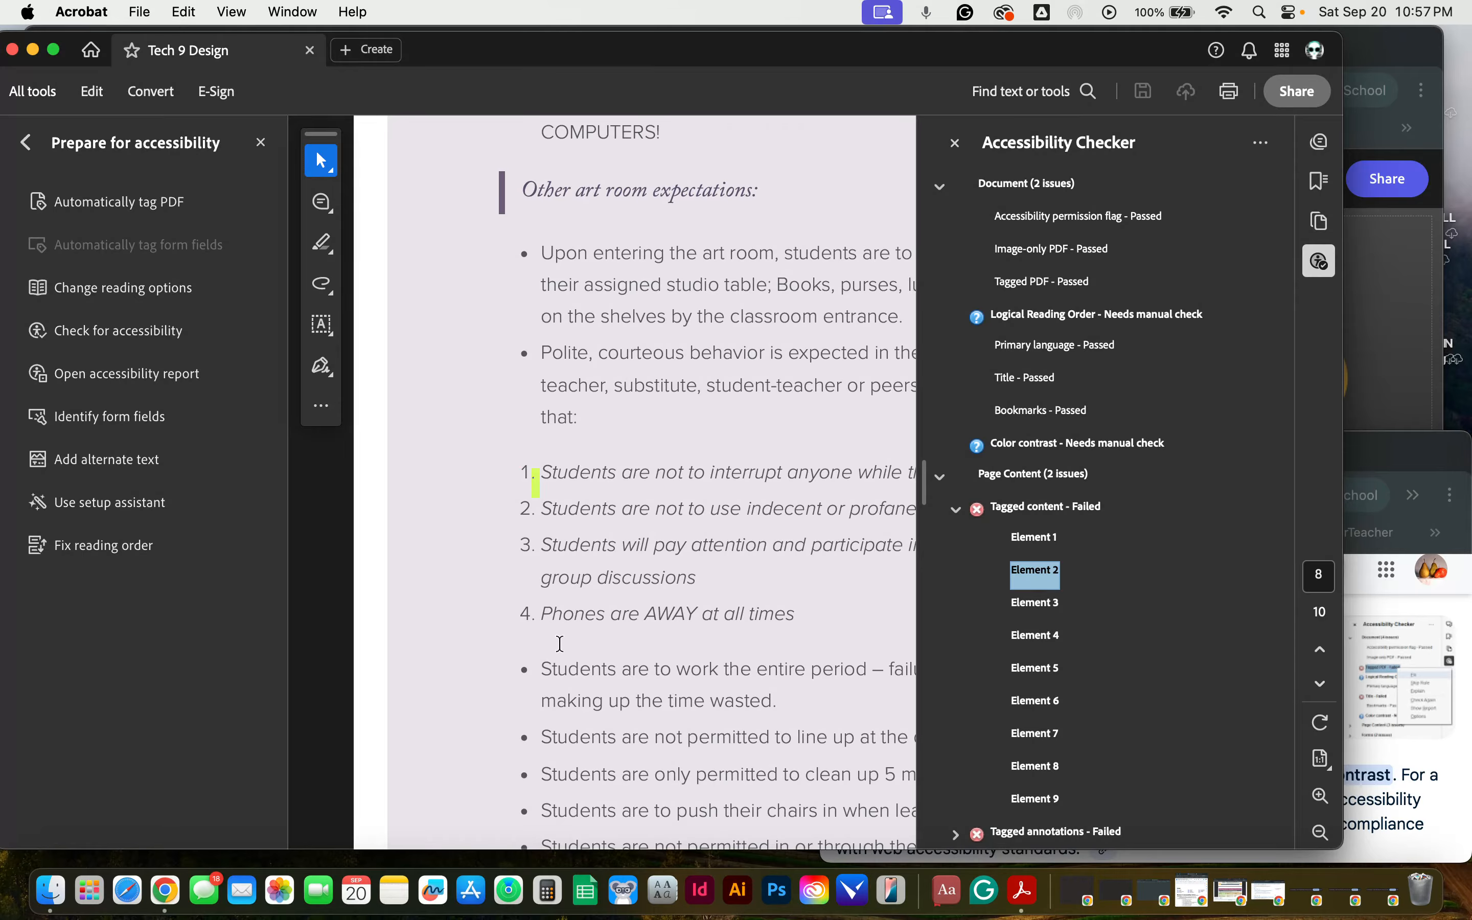
# Step: Expand the Tagged annotations check and locate its Elements 1, 2 and 3 in the PDF
pyautogui.scroll(-5, 1084, 633)
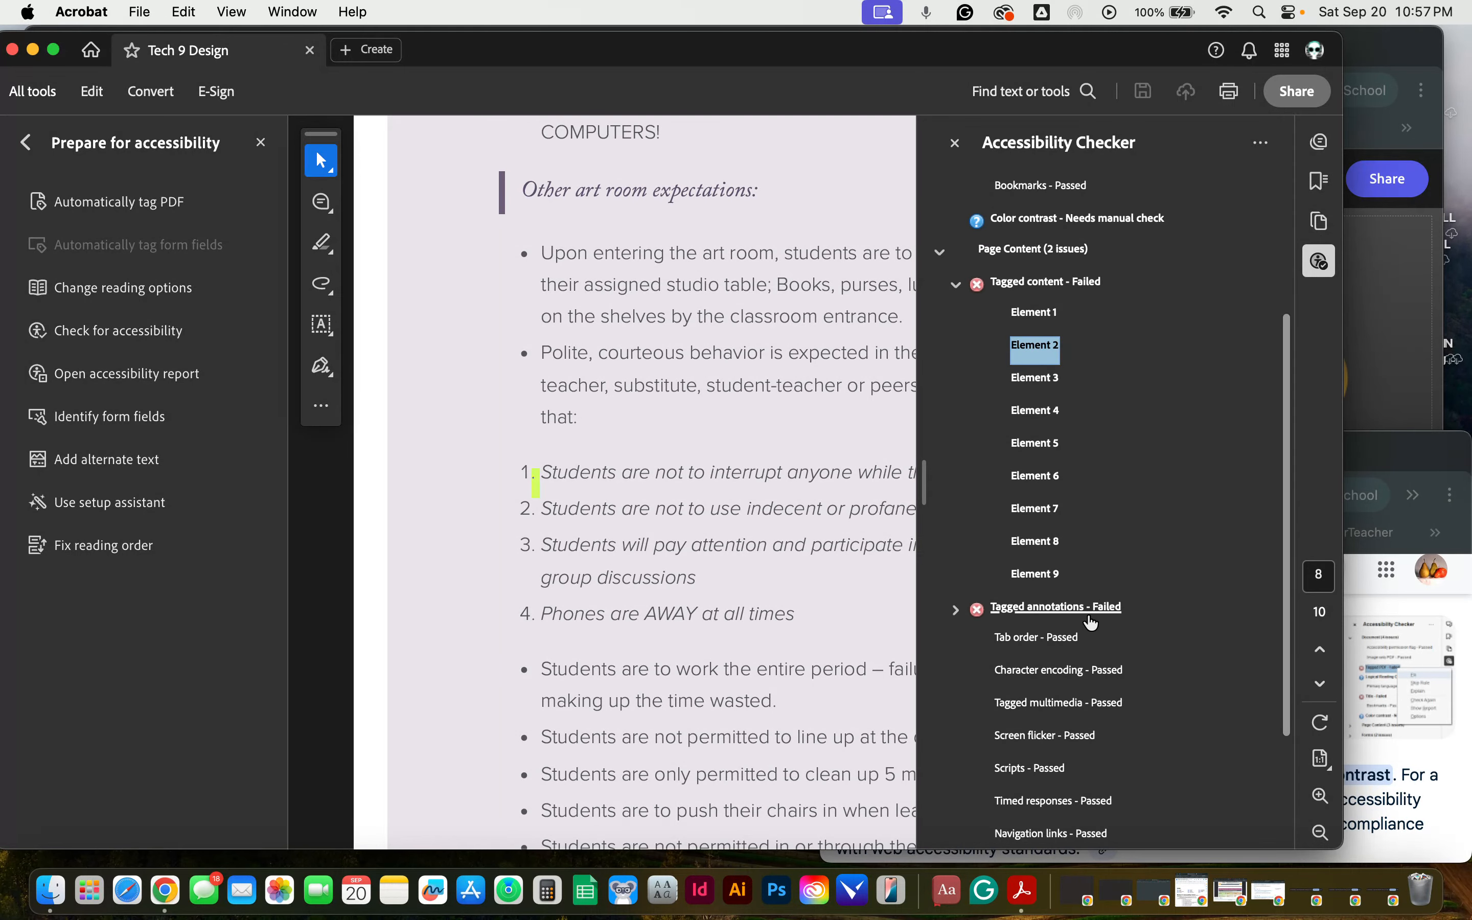
pyautogui.click(1091, 620)
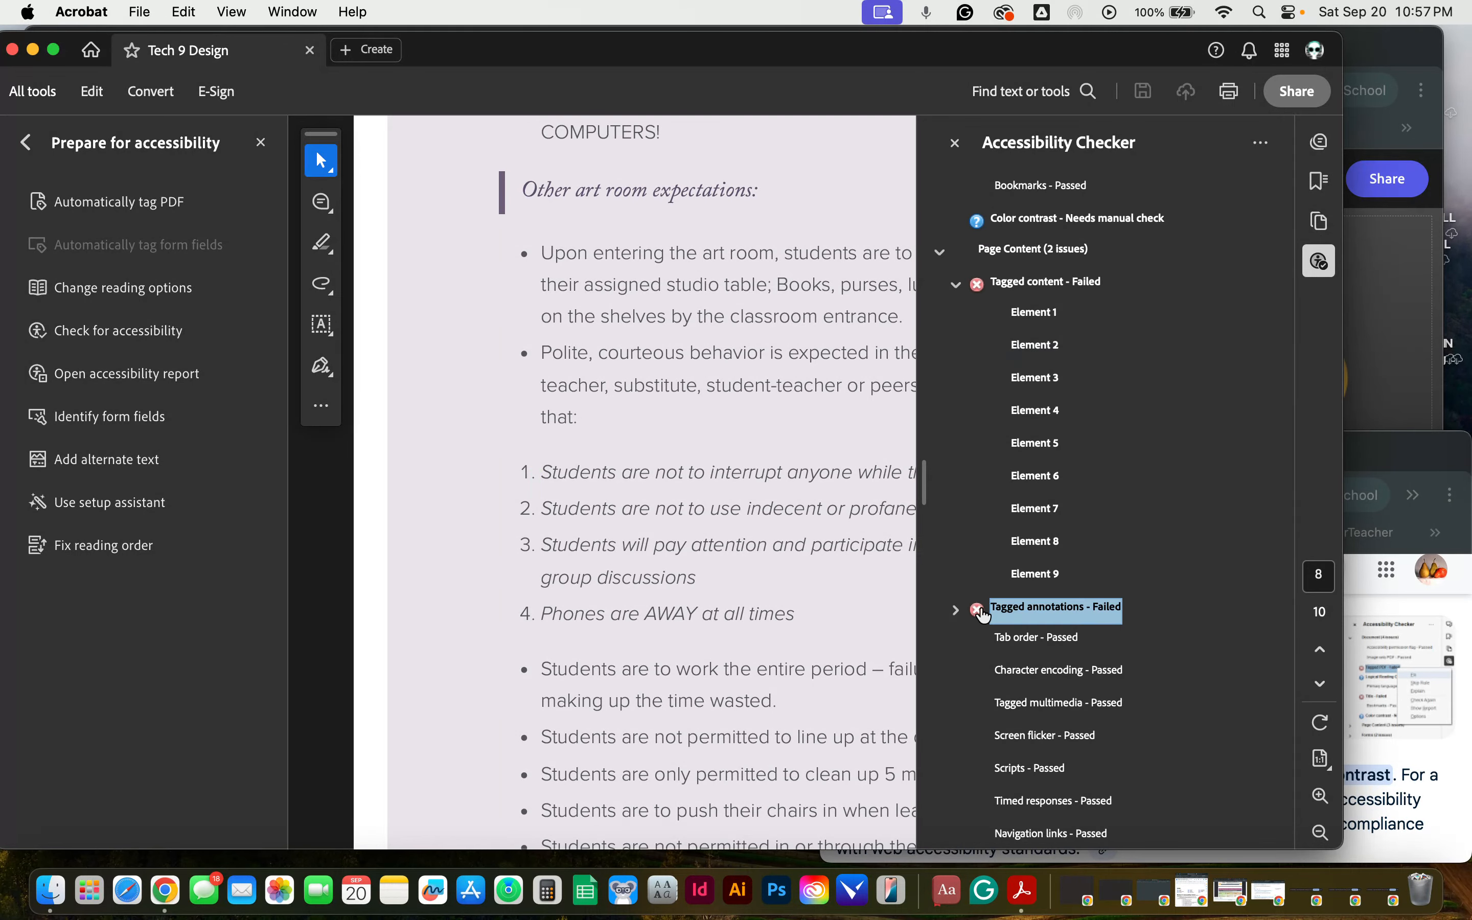
pyautogui.click(957, 610)
pyautogui.click(1047, 640)
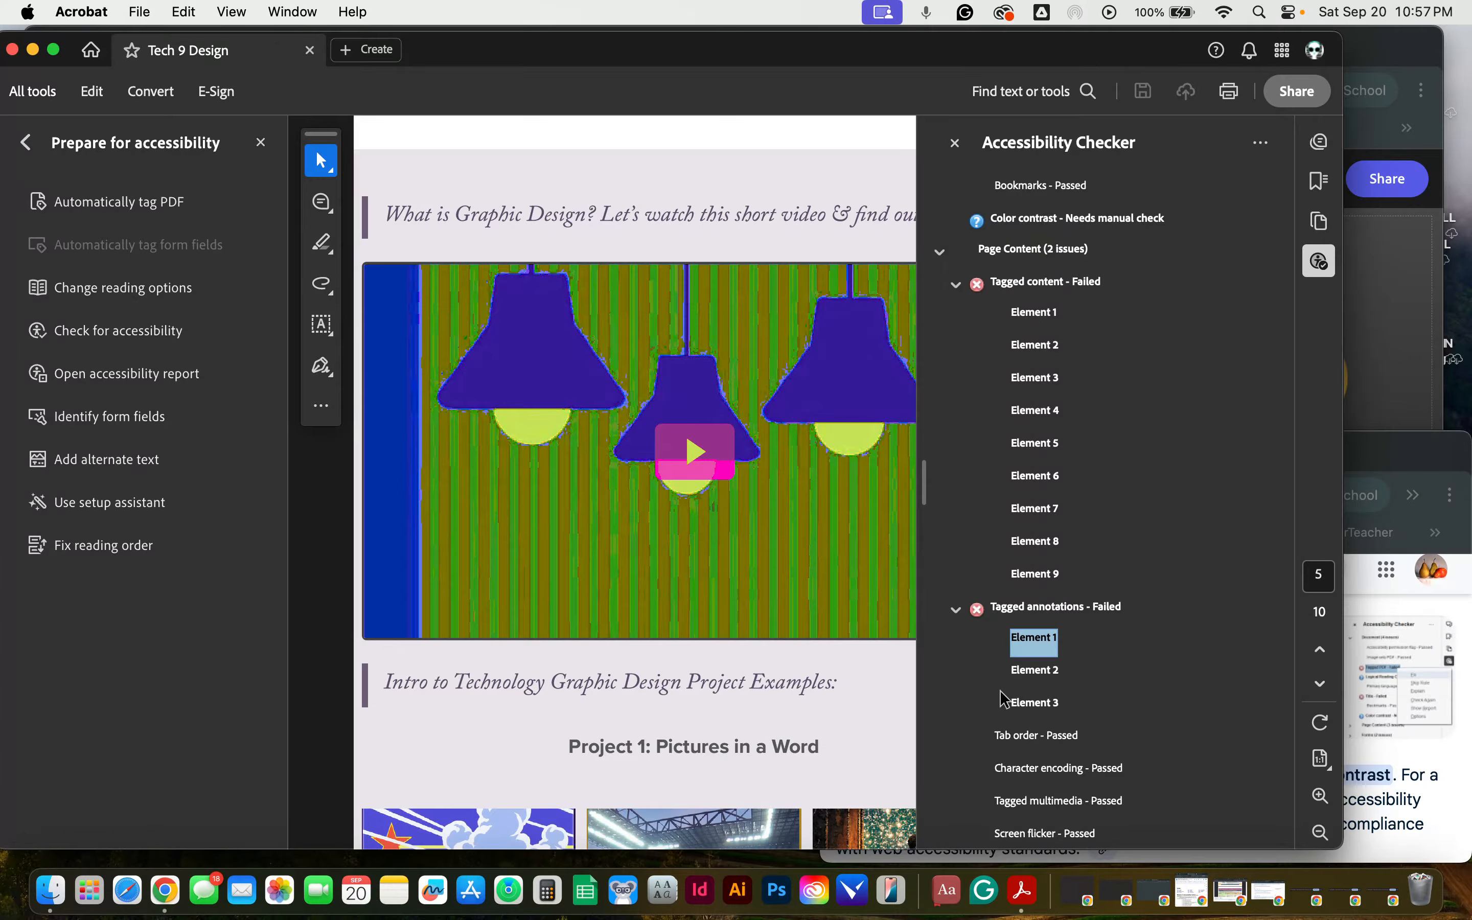
pyautogui.click(1041, 672)
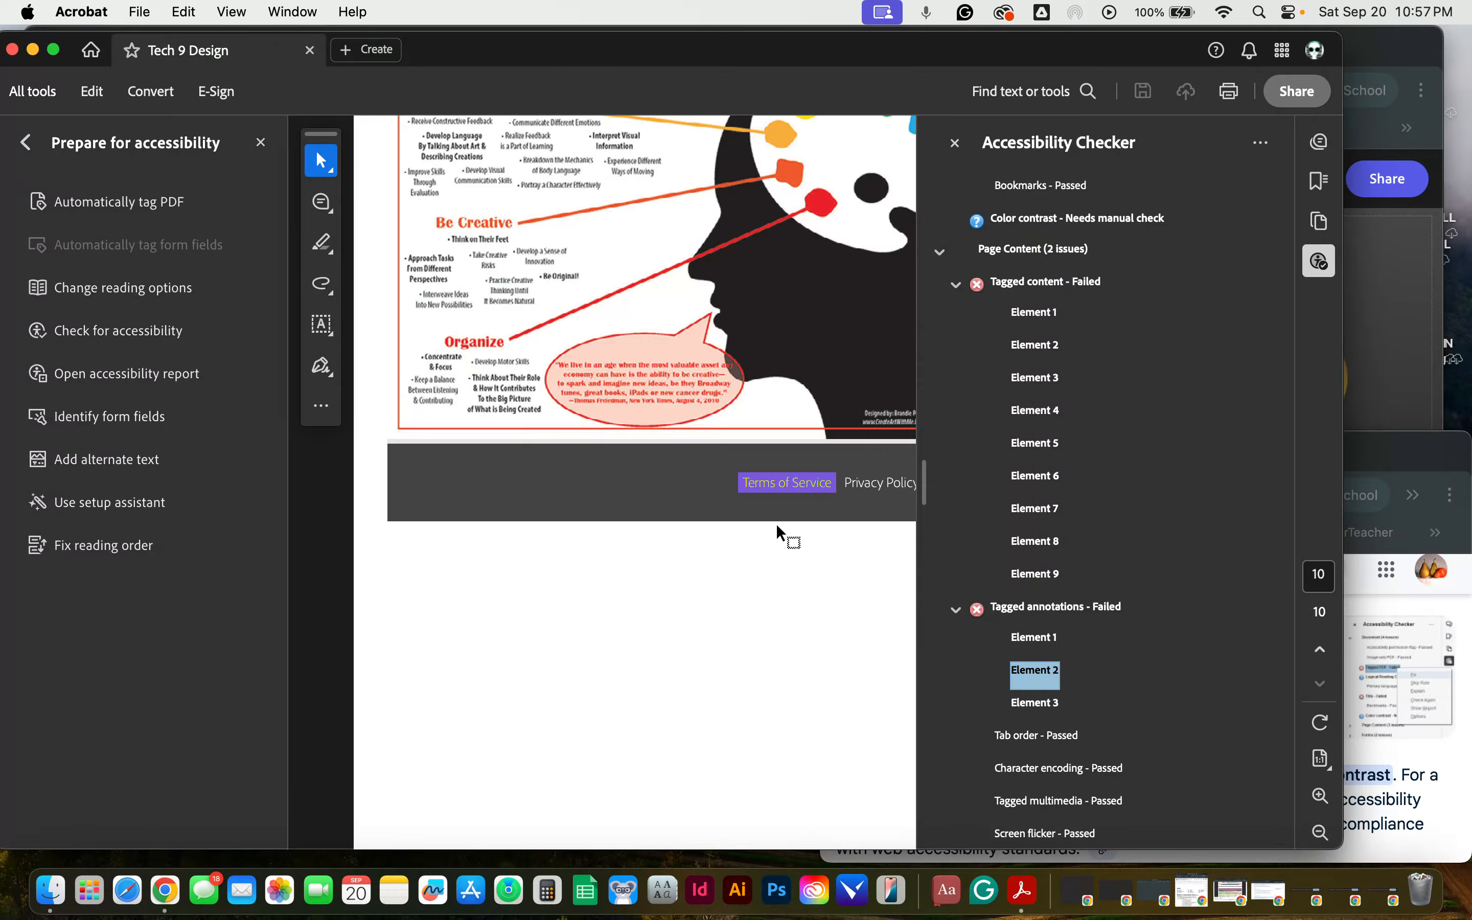
pyautogui.click(1009, 700)
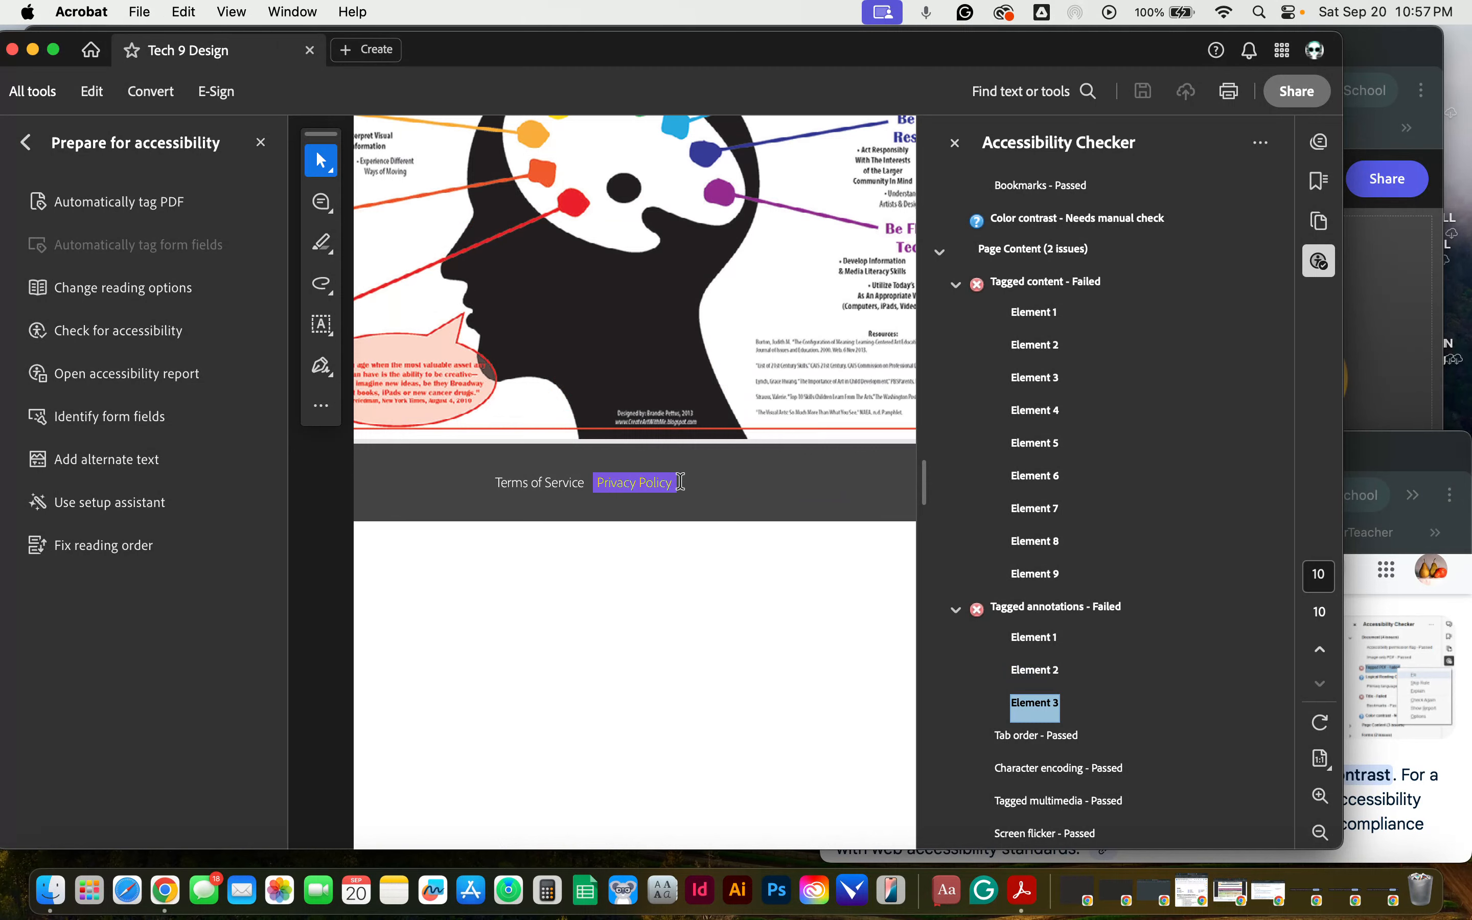
# Step: Expand the Forms and Alternate Text categories of the accessibility results
pyautogui.scroll(-3, 1180, 654)
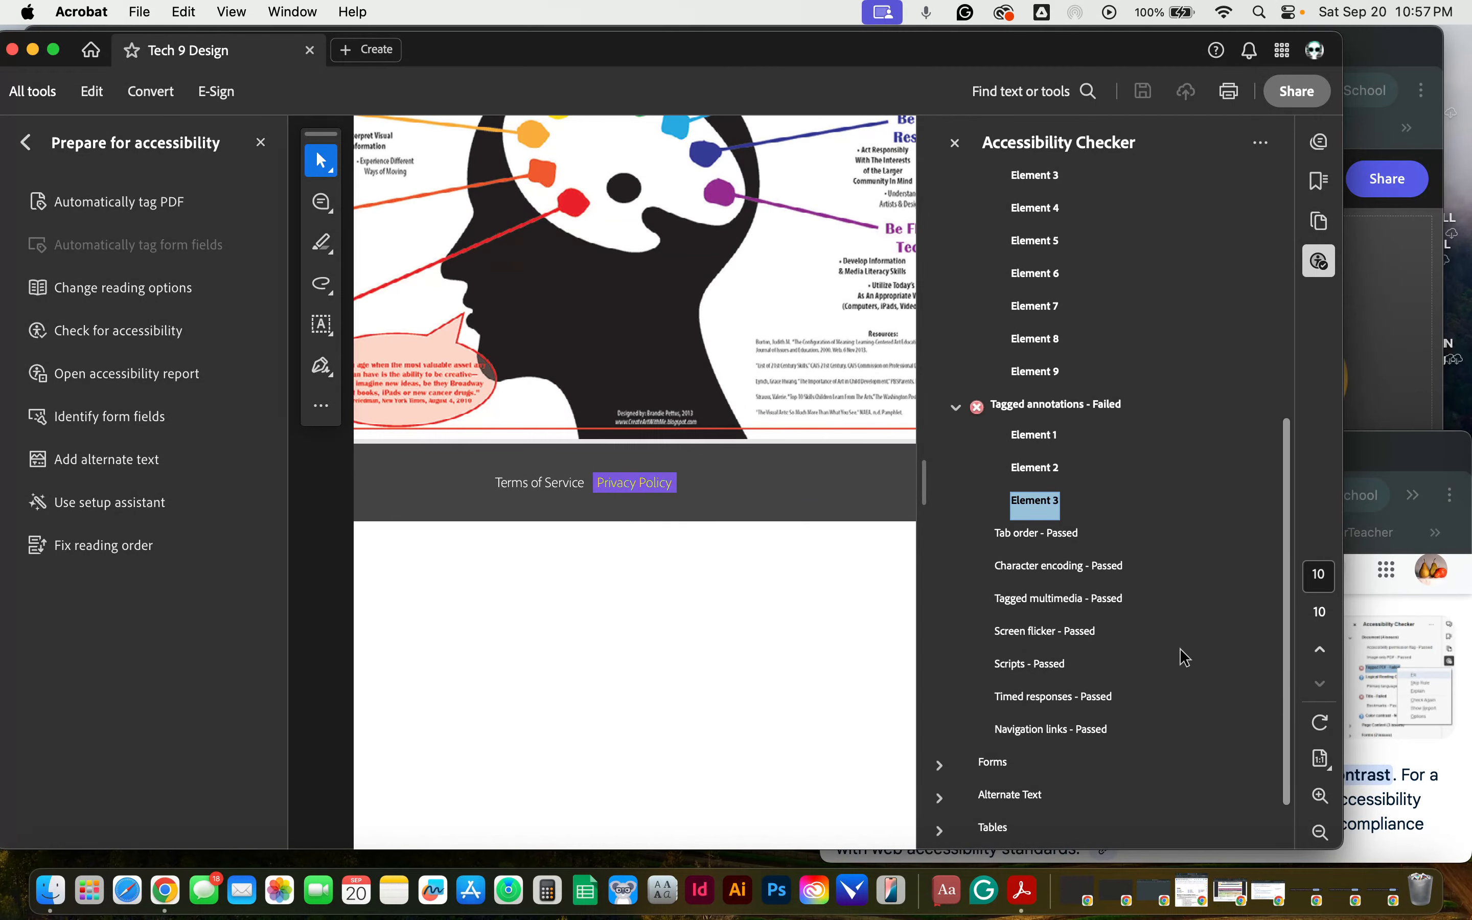
pyautogui.click(939, 764)
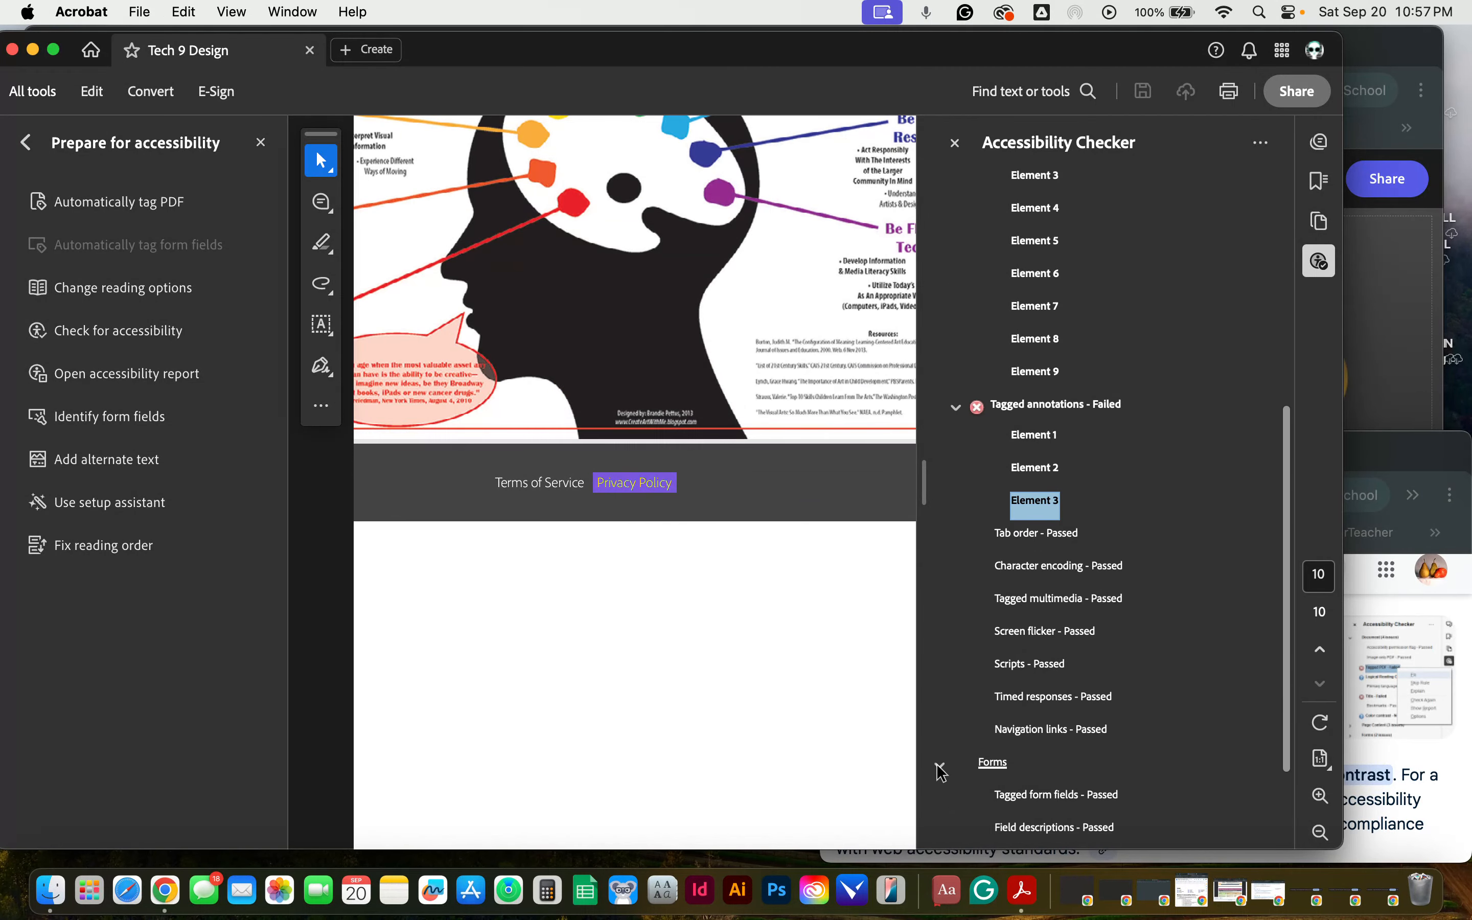
pyautogui.scroll(-1, 1161, 527)
pyautogui.scroll(-3, 1159, 527)
pyautogui.click(939, 728)
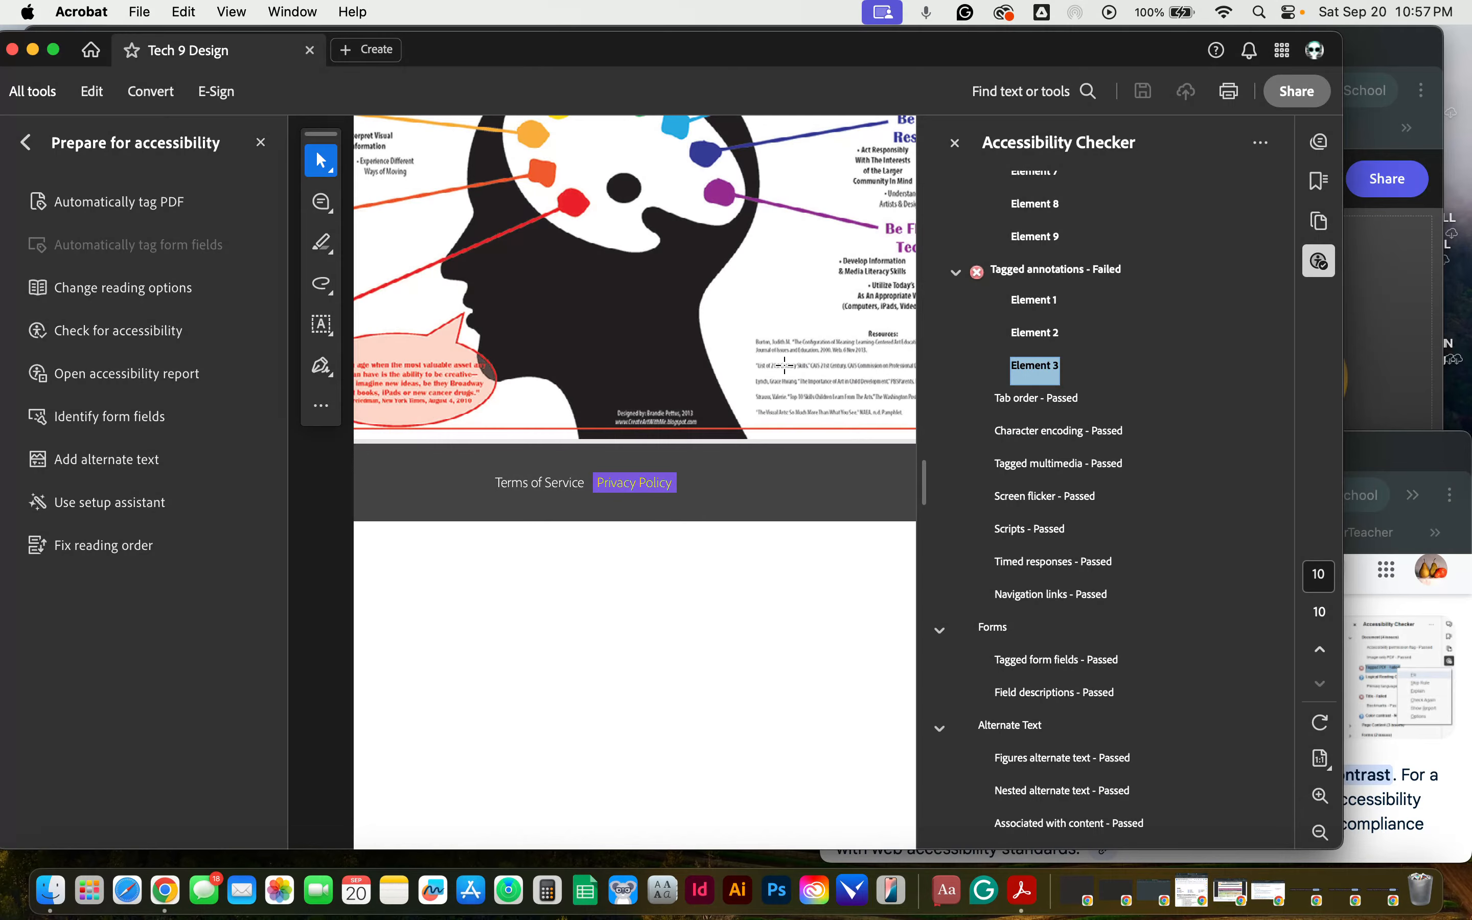
# Step: Switch to the Adobe Express webpage in Chrome and view the cover image's alt text without saving changes
pyautogui.click(1422, 371)
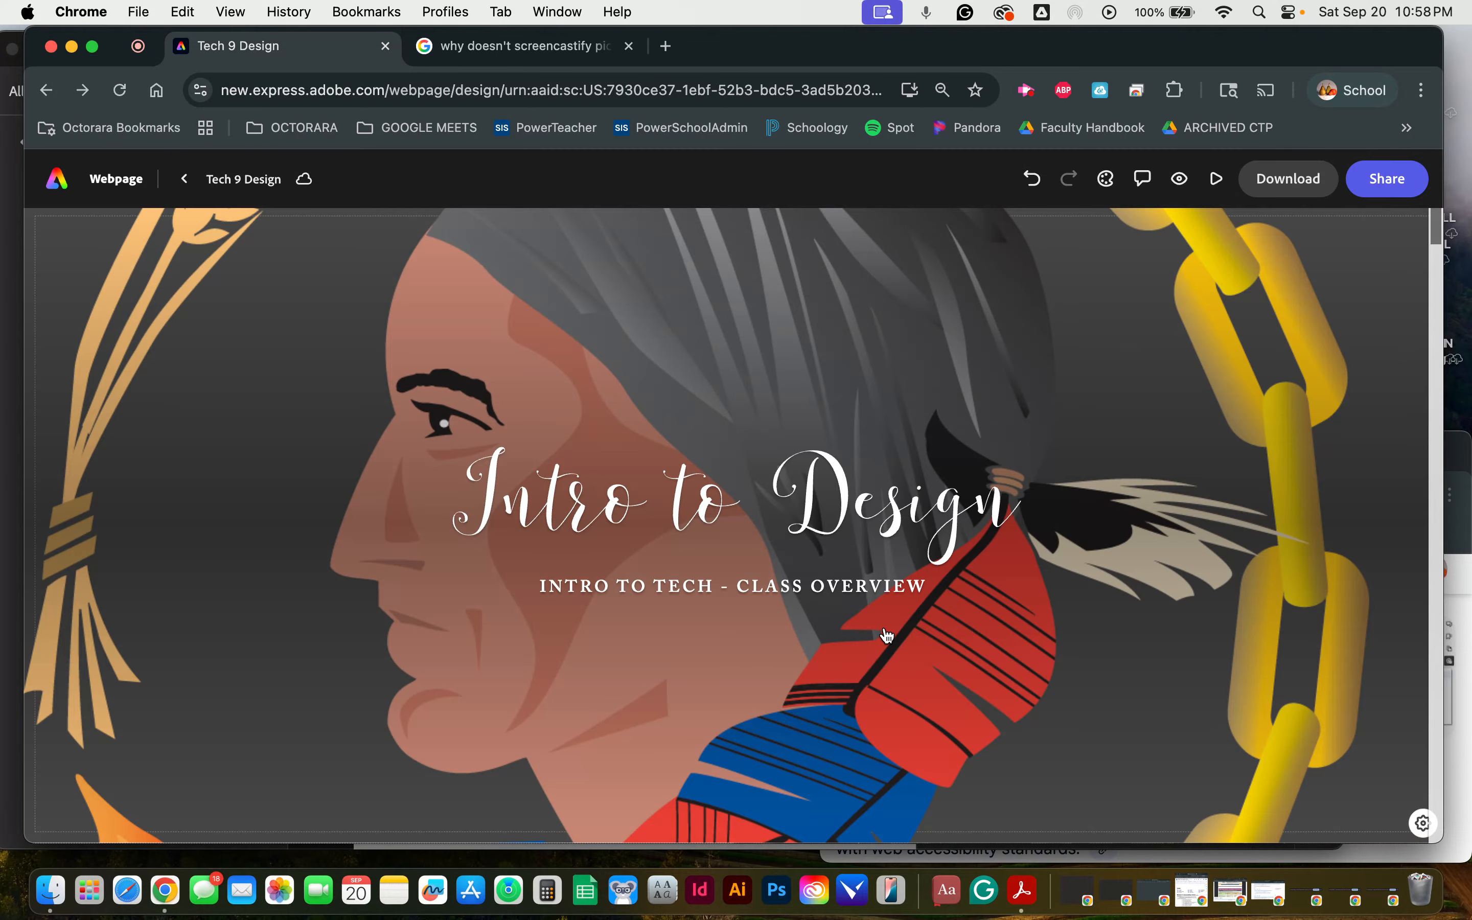
pyautogui.click(1421, 825)
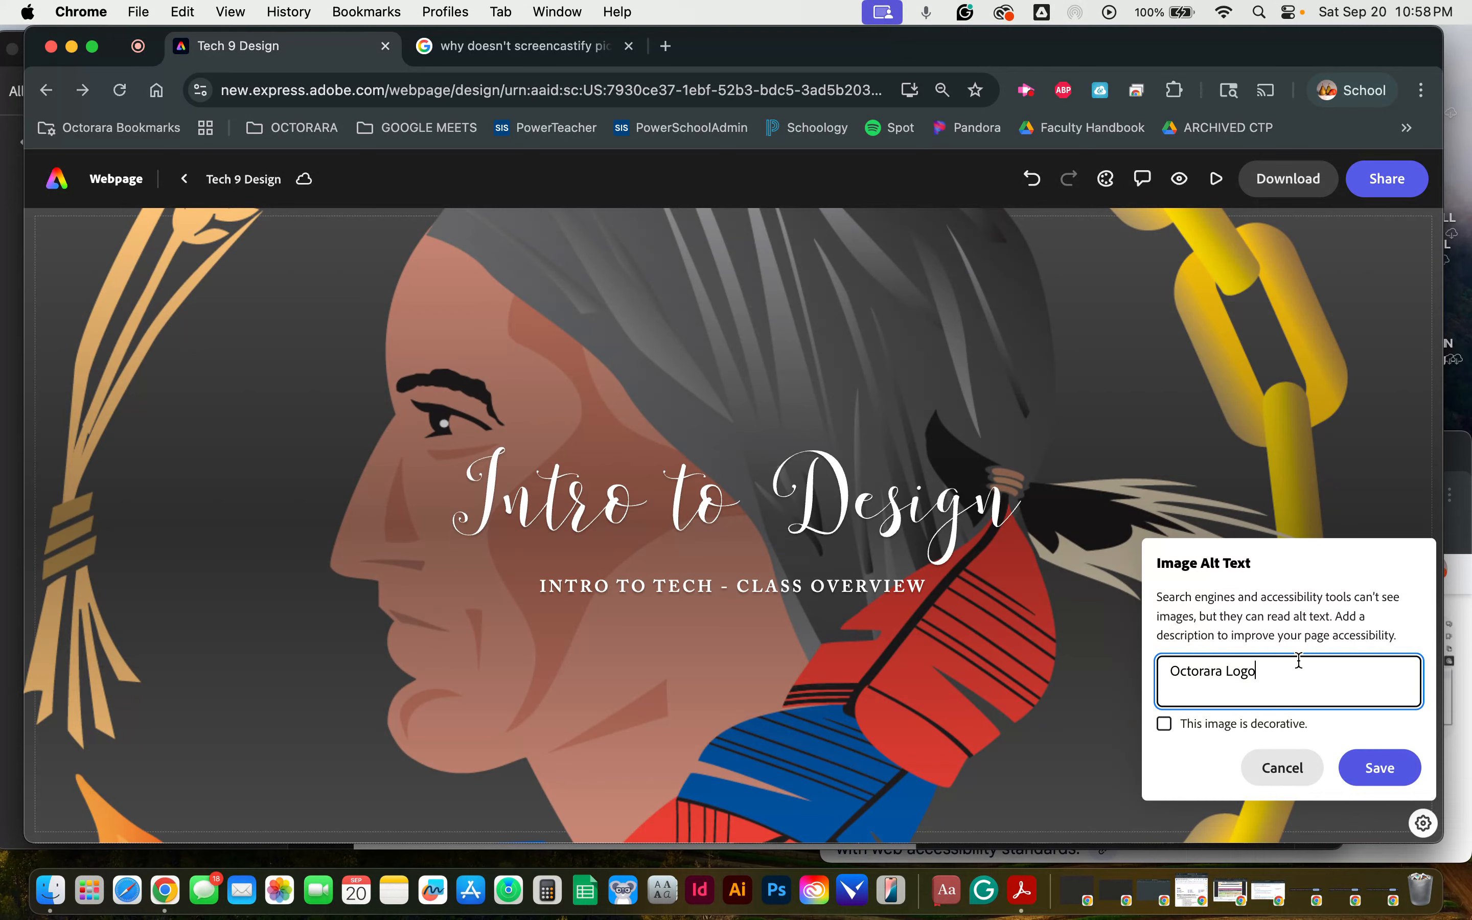
pyautogui.click(1300, 772)
# Step: Examine the text of the cover's Intro to Design title and its Class Overview subtitle
pyautogui.scroll(-10, 1102, 447)
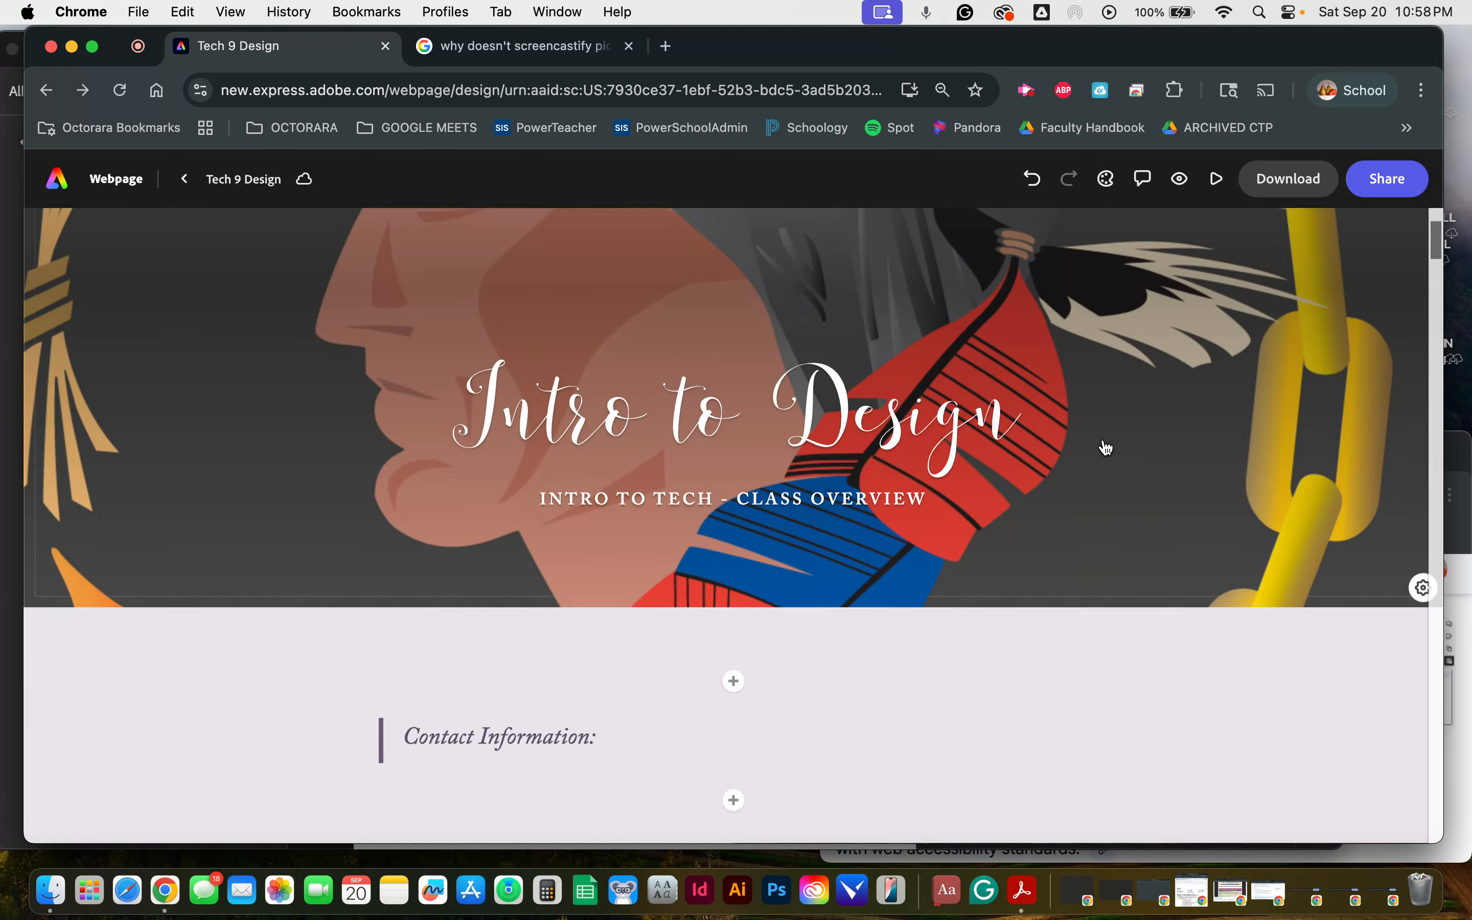
pyautogui.scroll(4, 1108, 447)
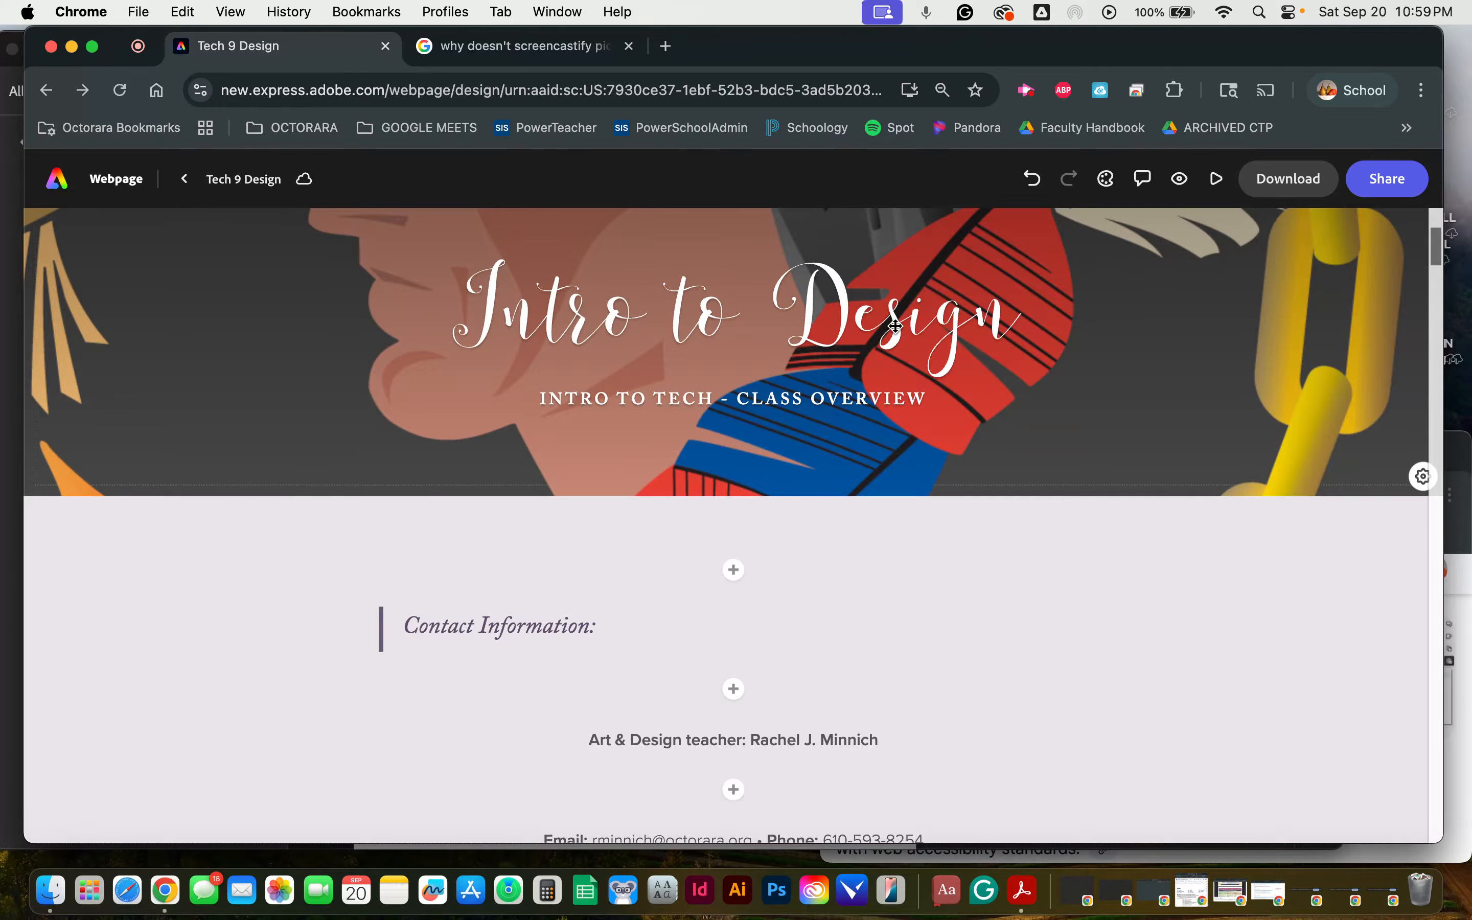
pyautogui.doubleClick(874, 330)
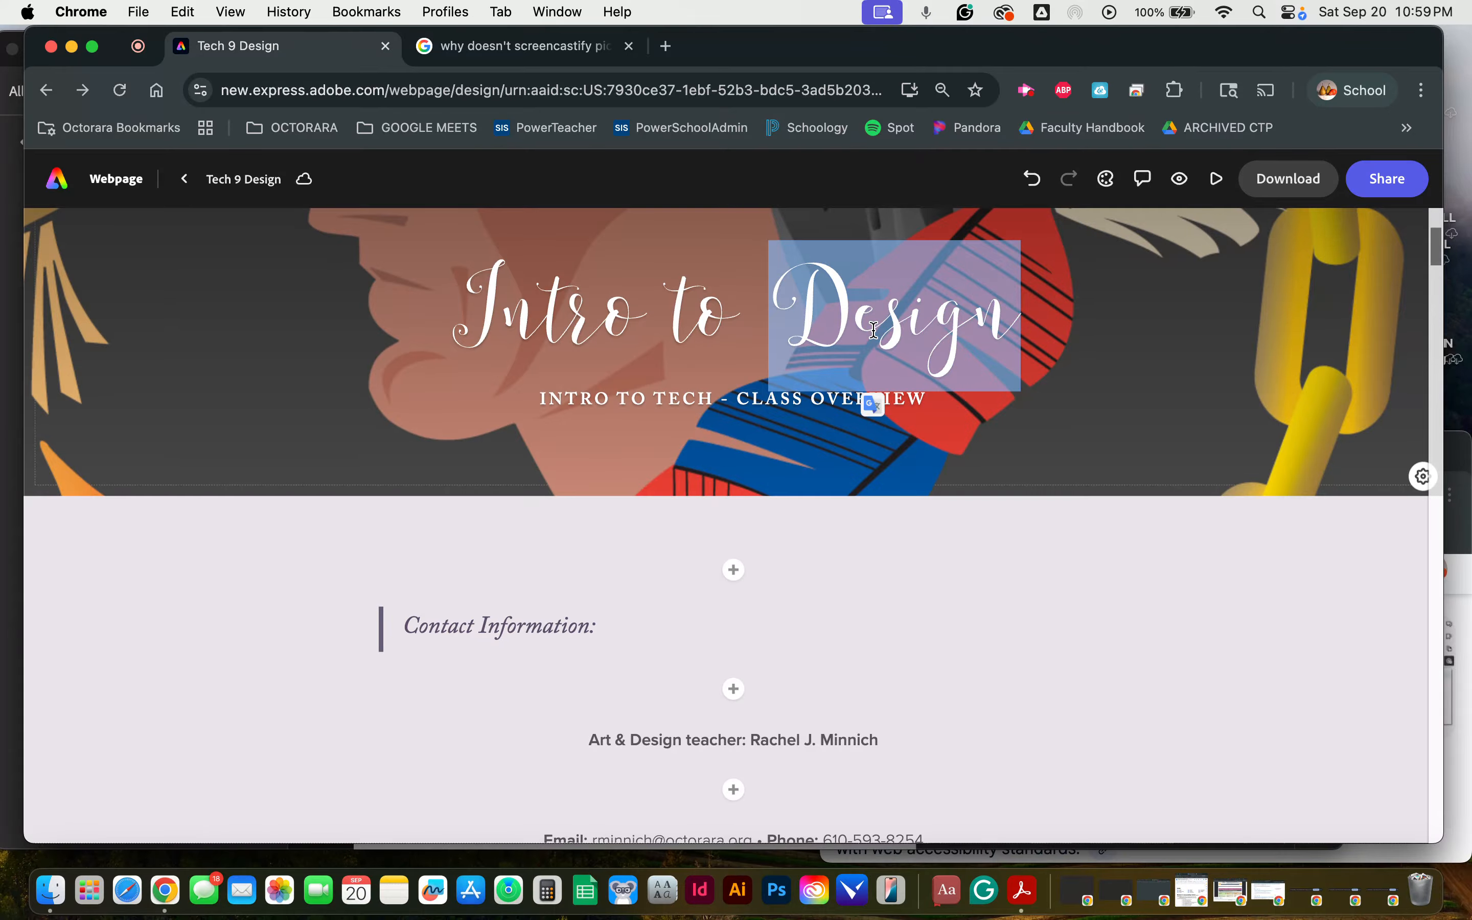
pyautogui.click(873, 323)
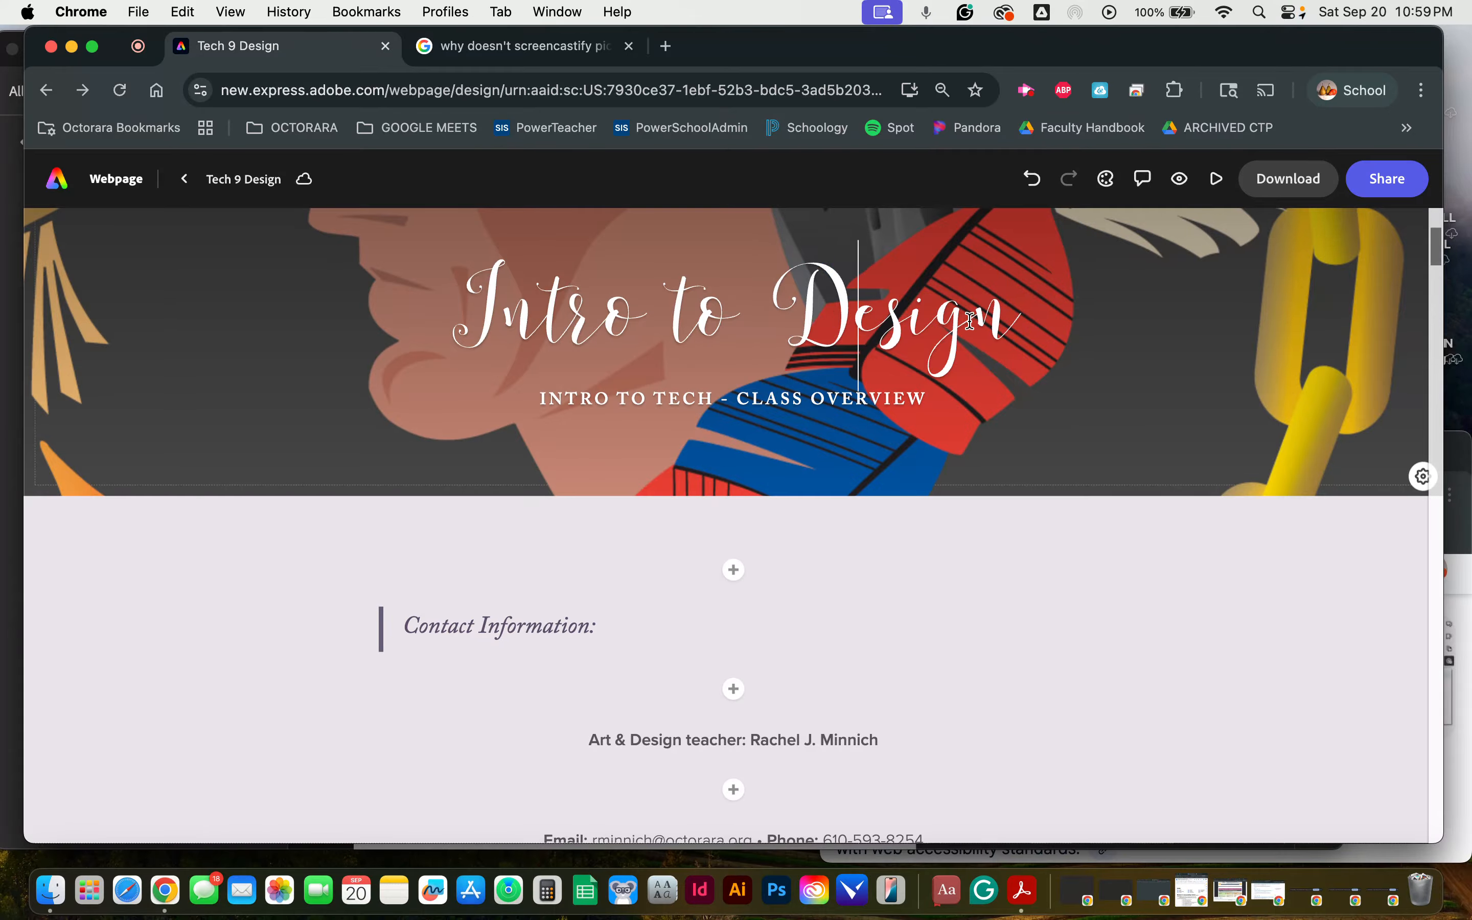
pyautogui.doubleClick(829, 398)
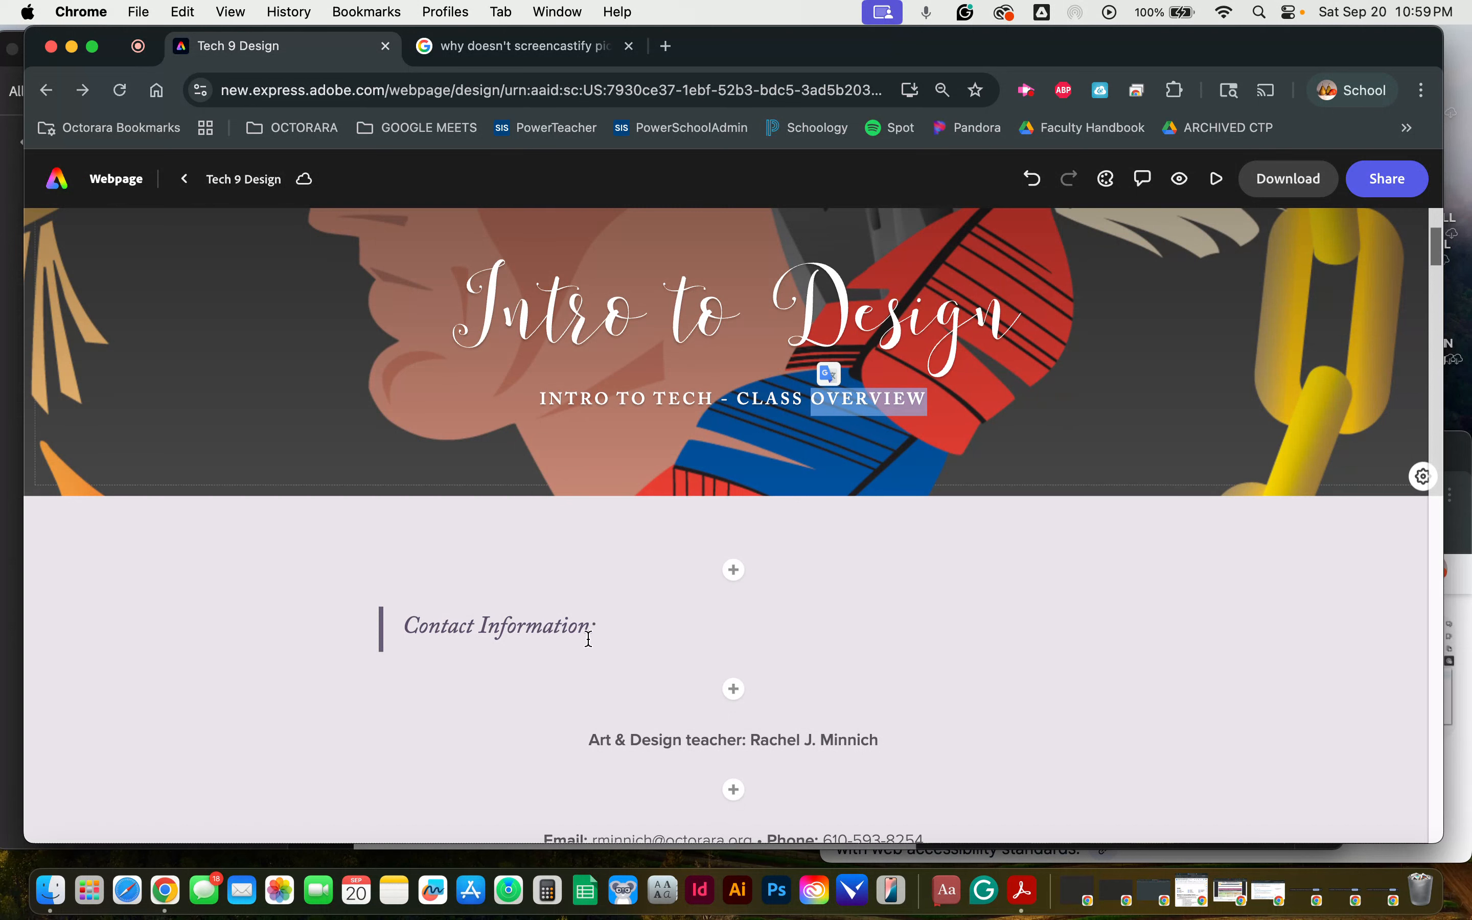
# Step: Try the H2 and H1 styles on the Contact Information heading and restore its quote style
pyautogui.scroll(-3, 960, 475)
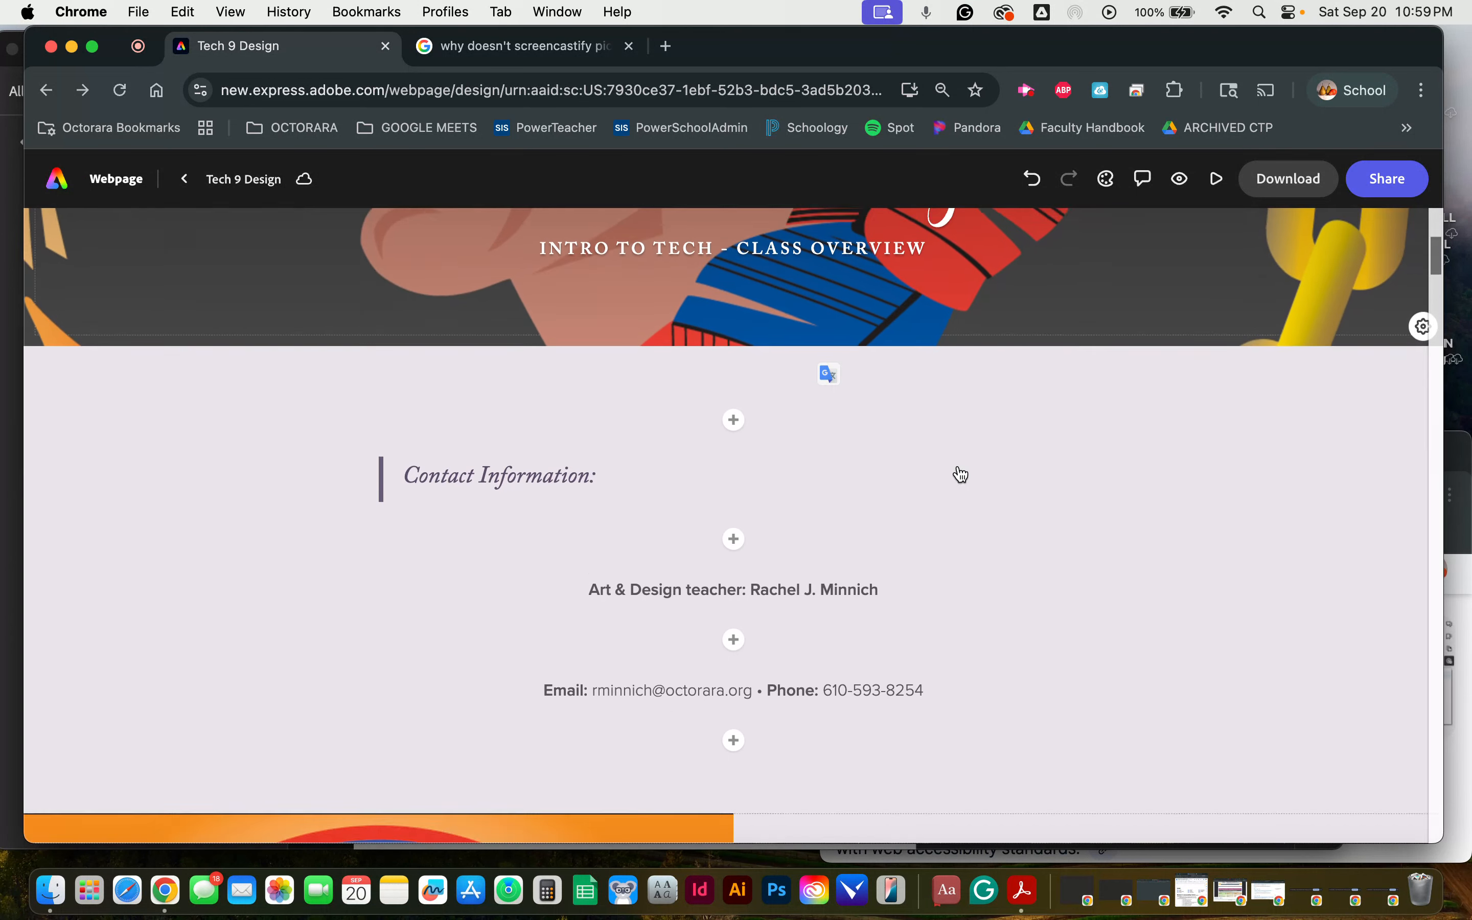
pyautogui.click(554, 466)
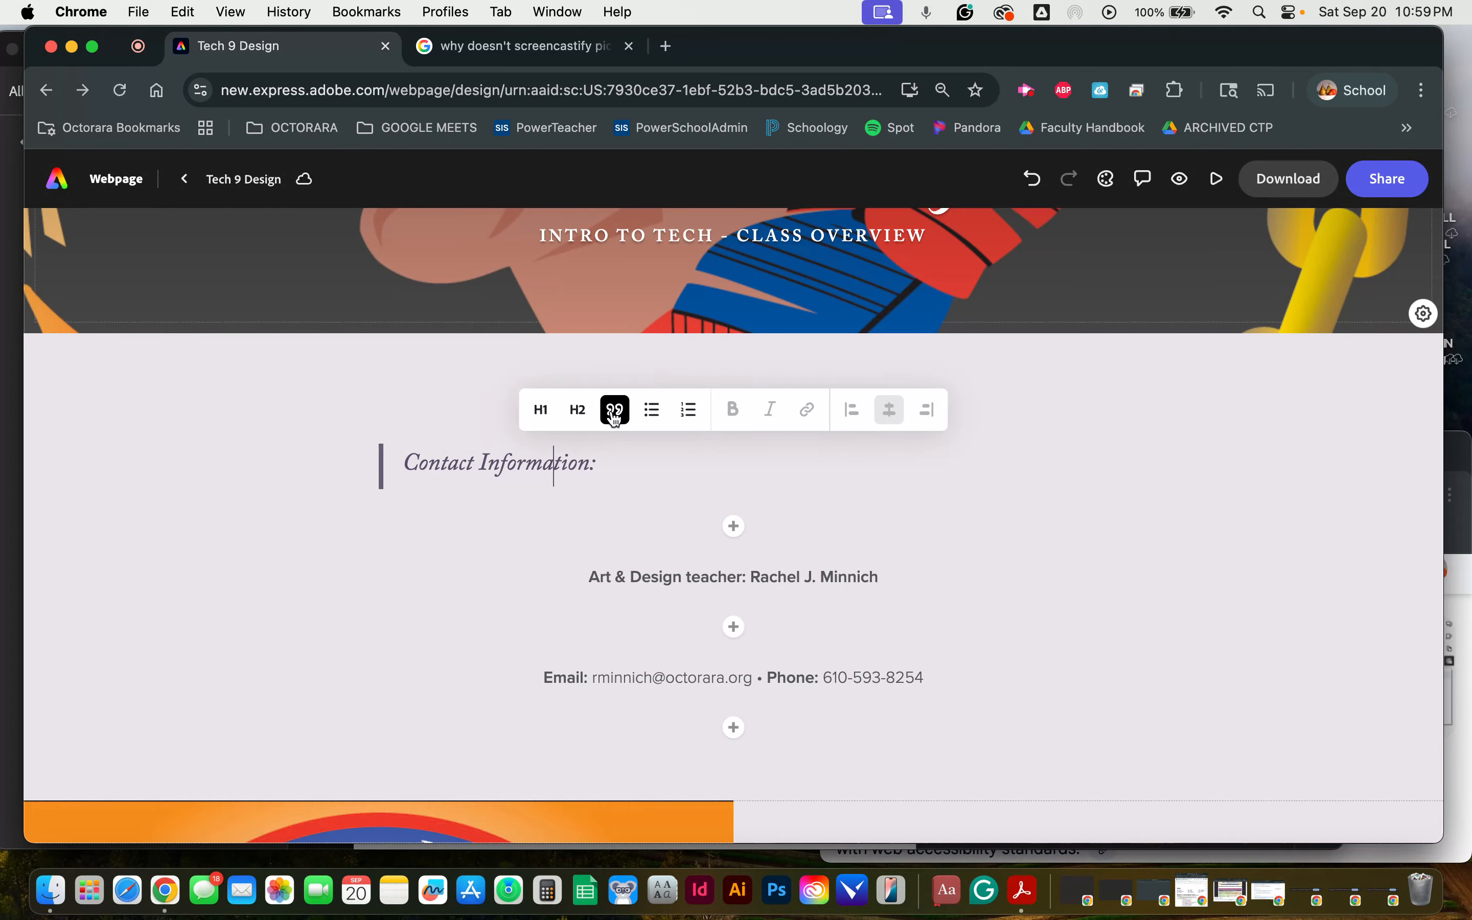
pyautogui.click(579, 421)
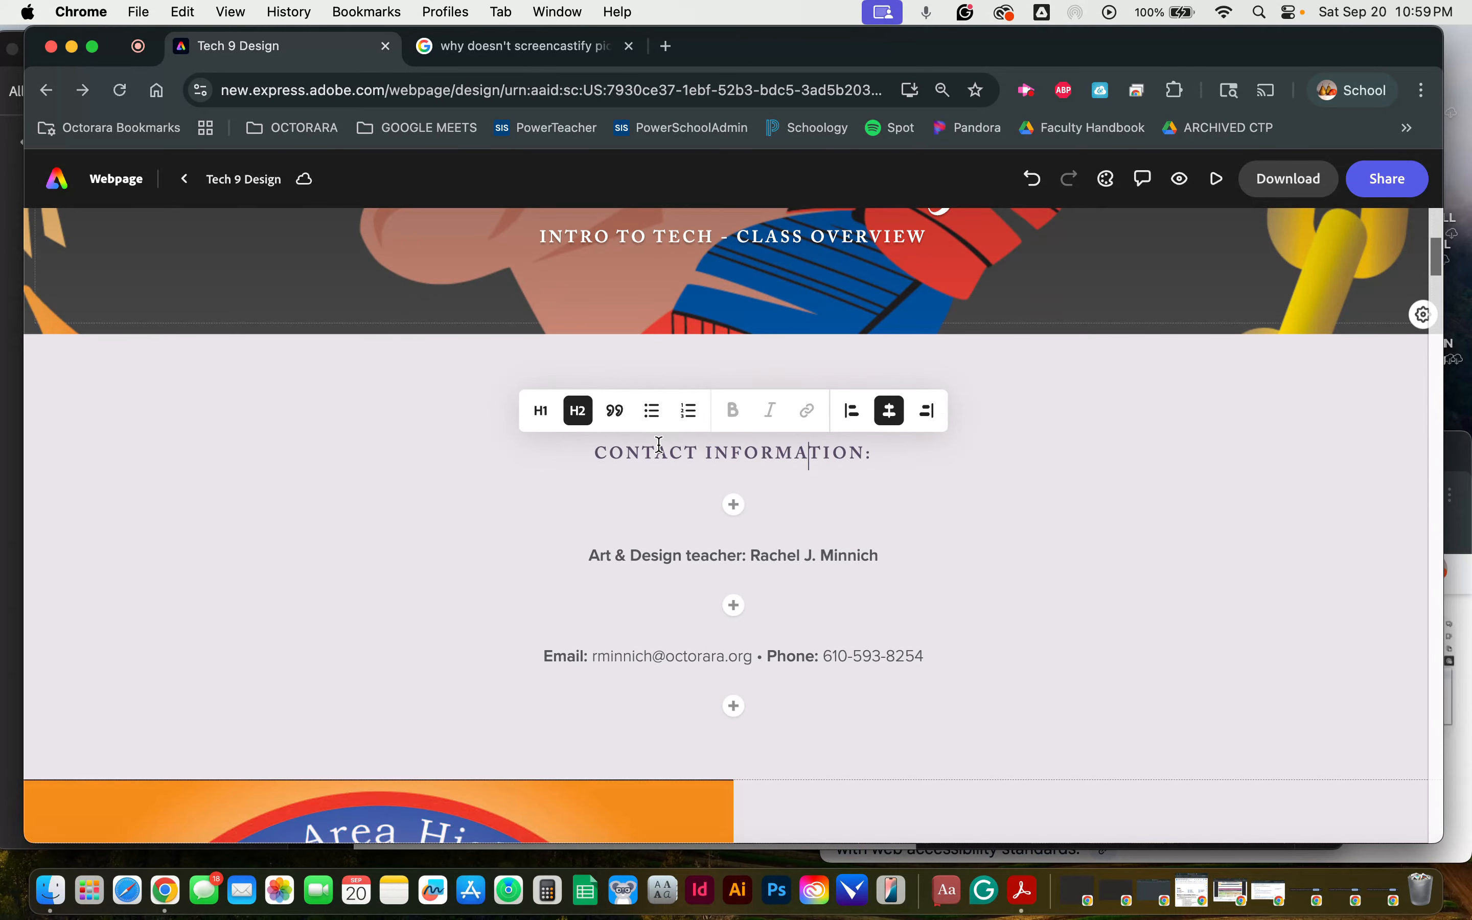
pyautogui.click(541, 410)
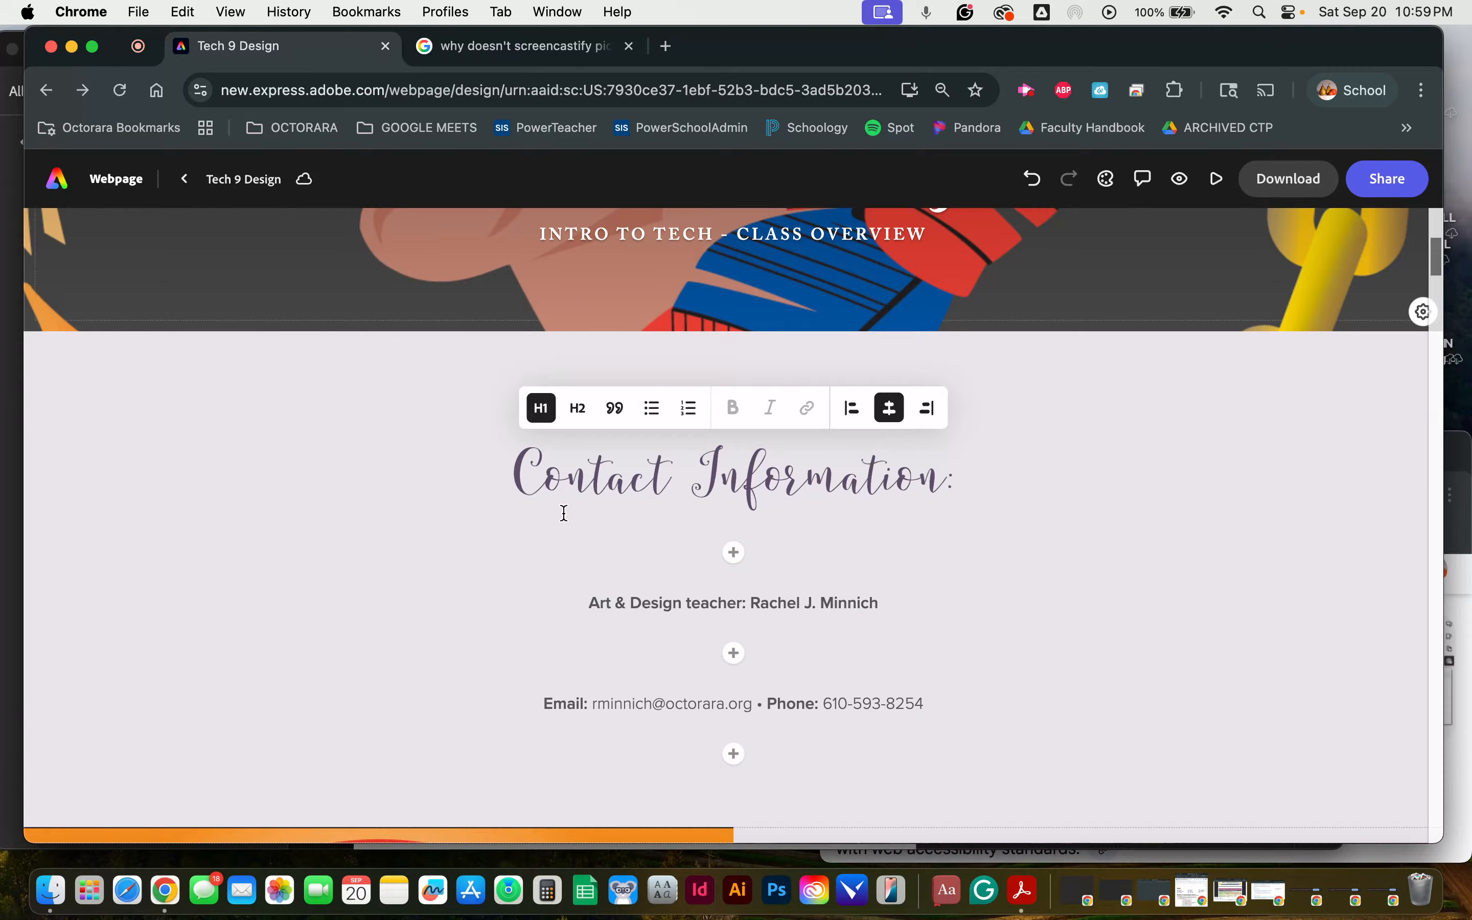
pyautogui.click(615, 408)
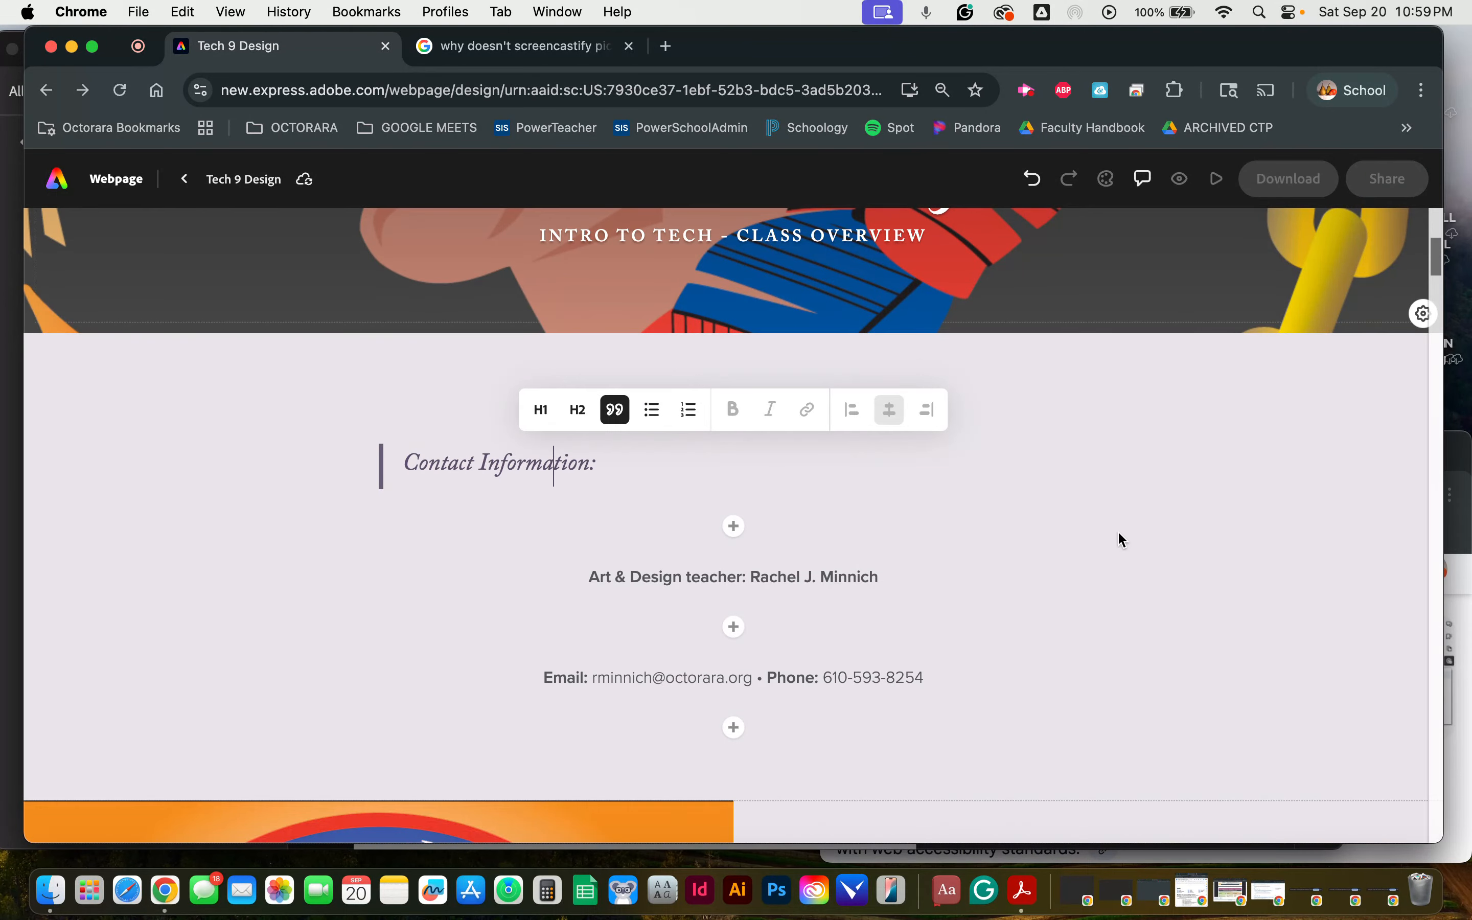
pyautogui.scroll(-3, 943, 550)
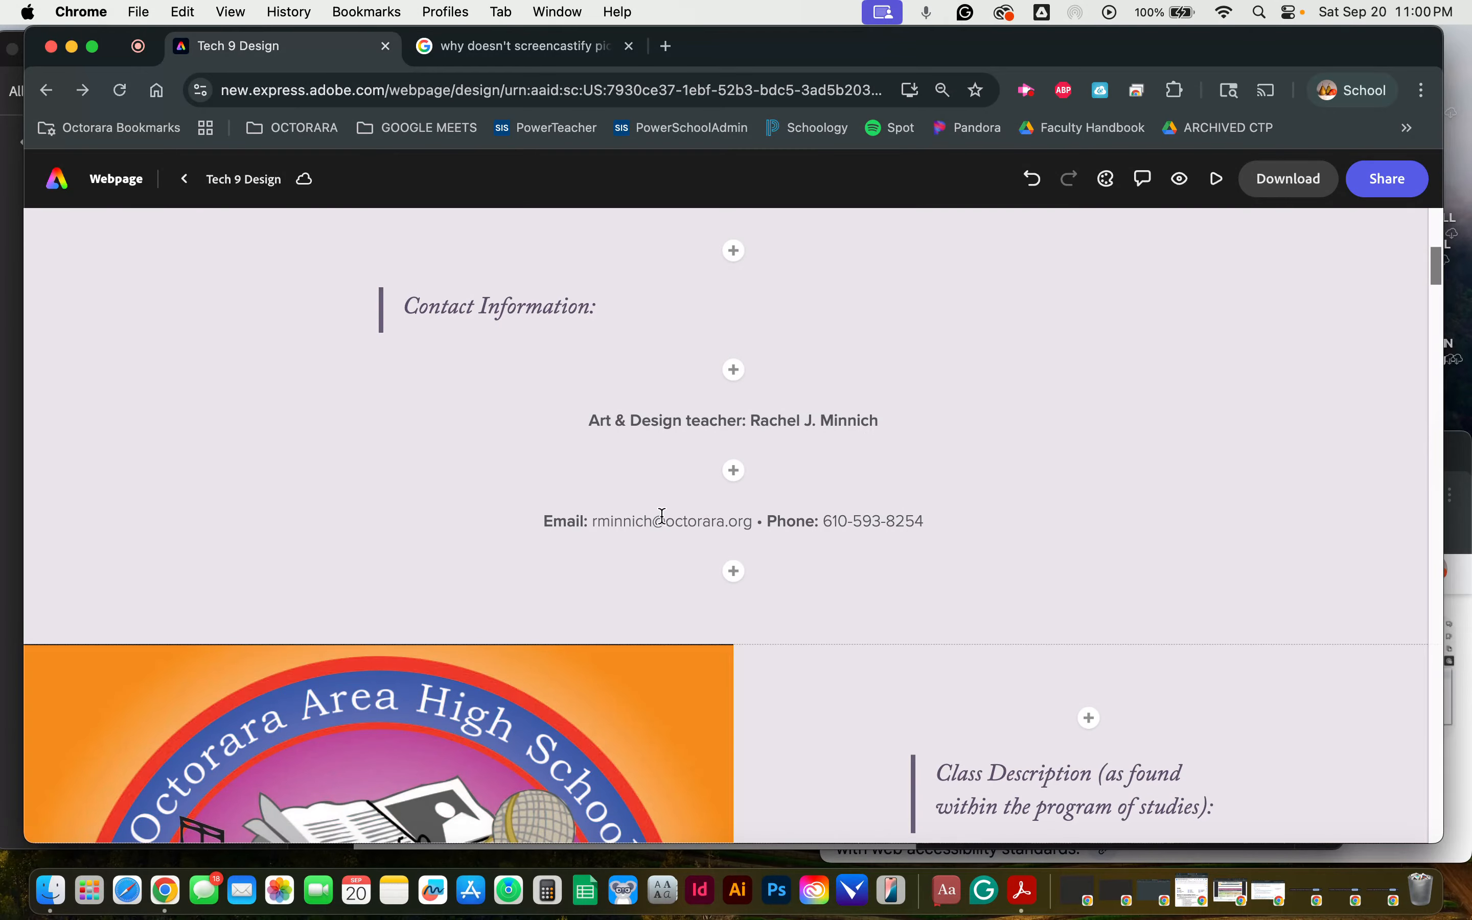
# Step: View the formatting options for the contact e-mail line and the alt text of the Arts and Communication logo without changing either
pyautogui.click(647, 522)
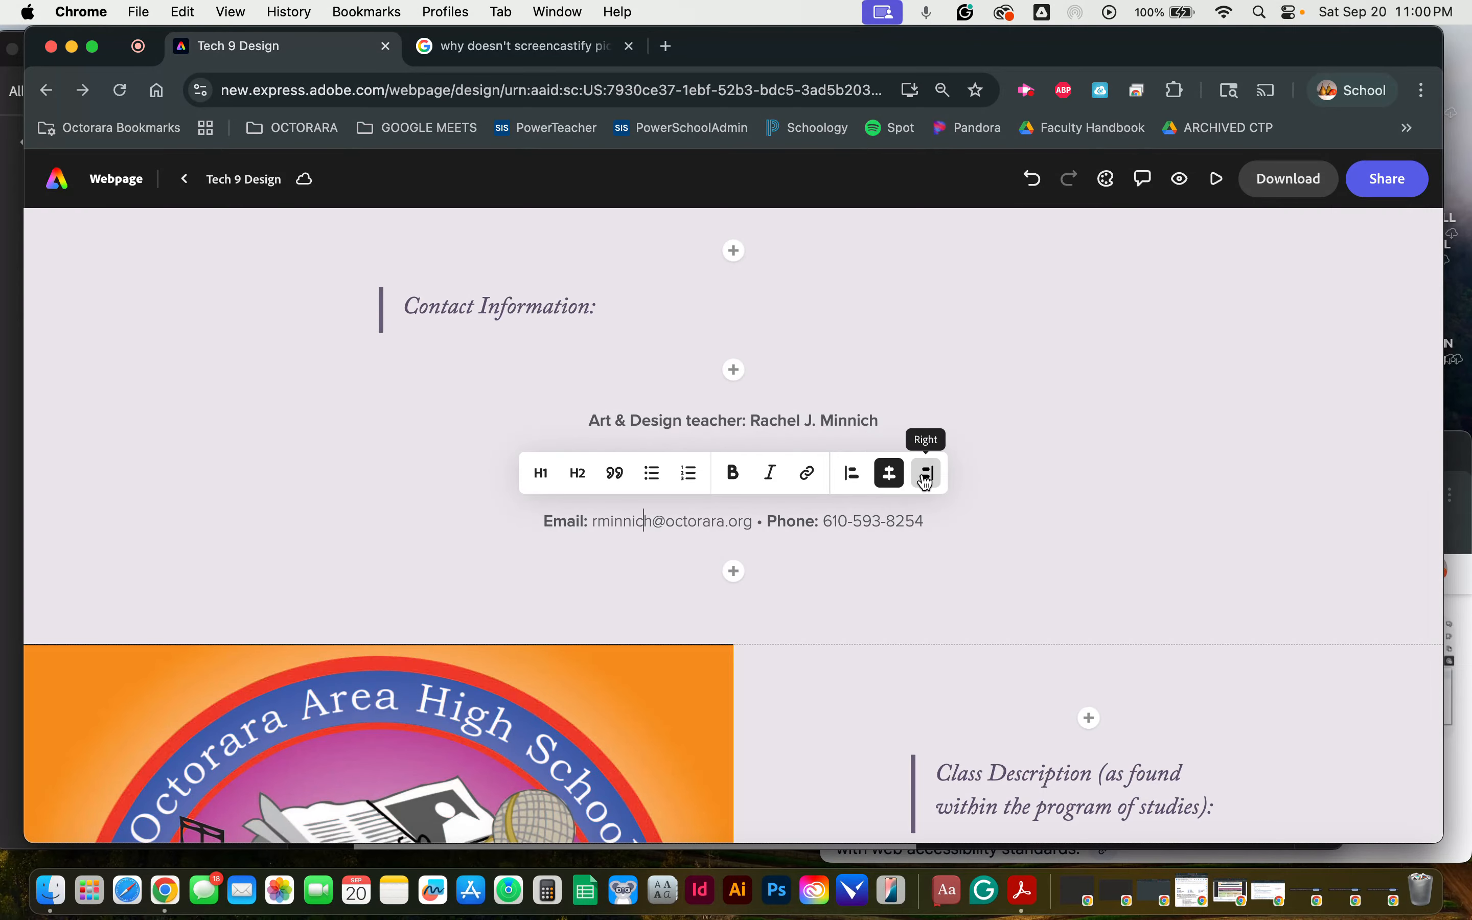
pyautogui.click(1066, 463)
pyautogui.scroll(-5, 1065, 467)
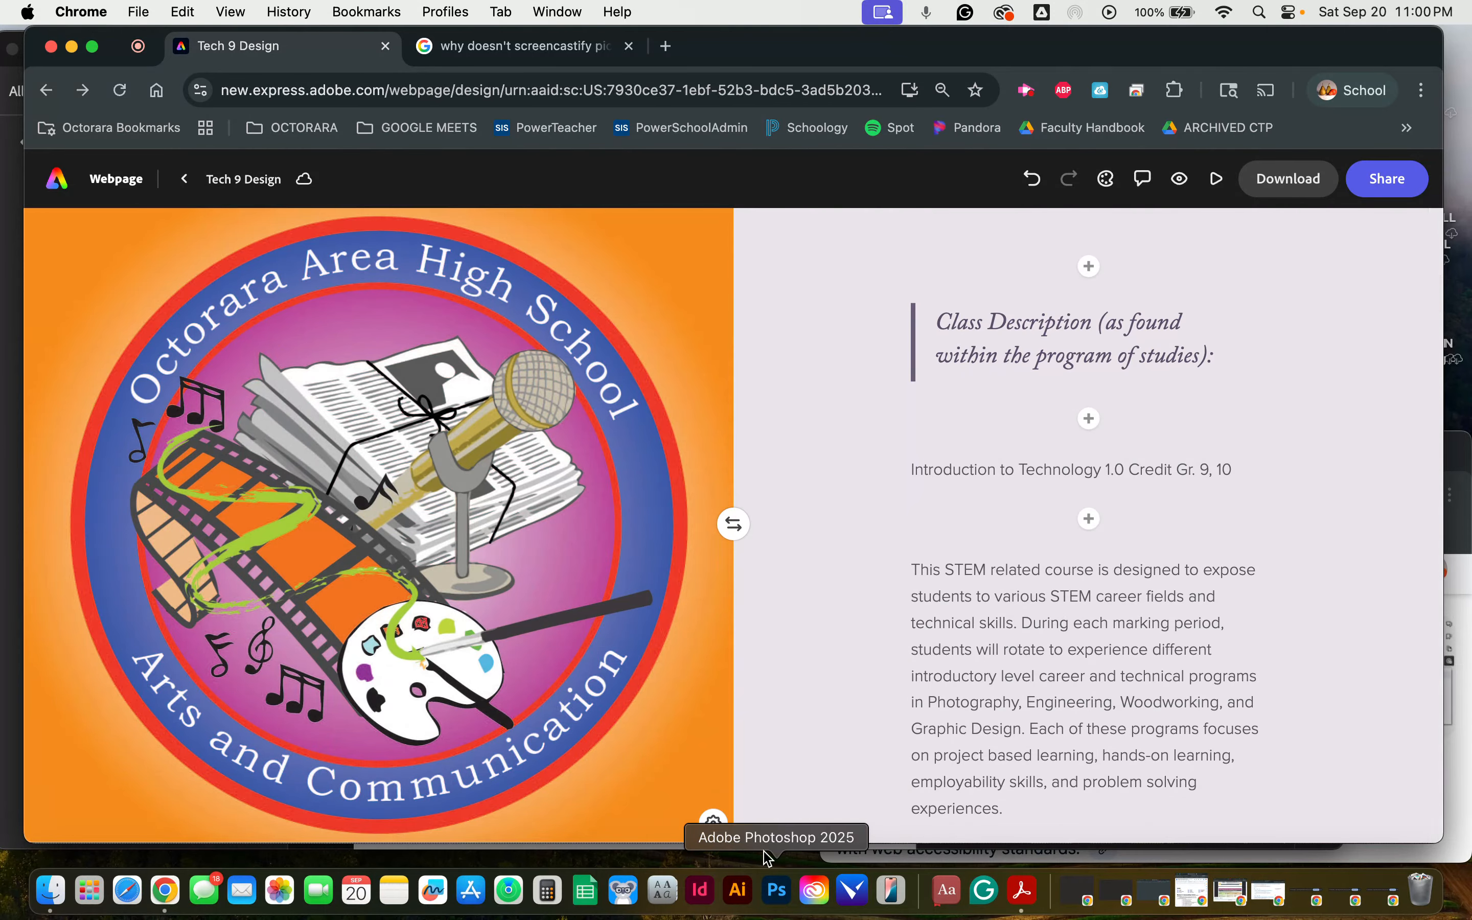
pyautogui.click(713, 823)
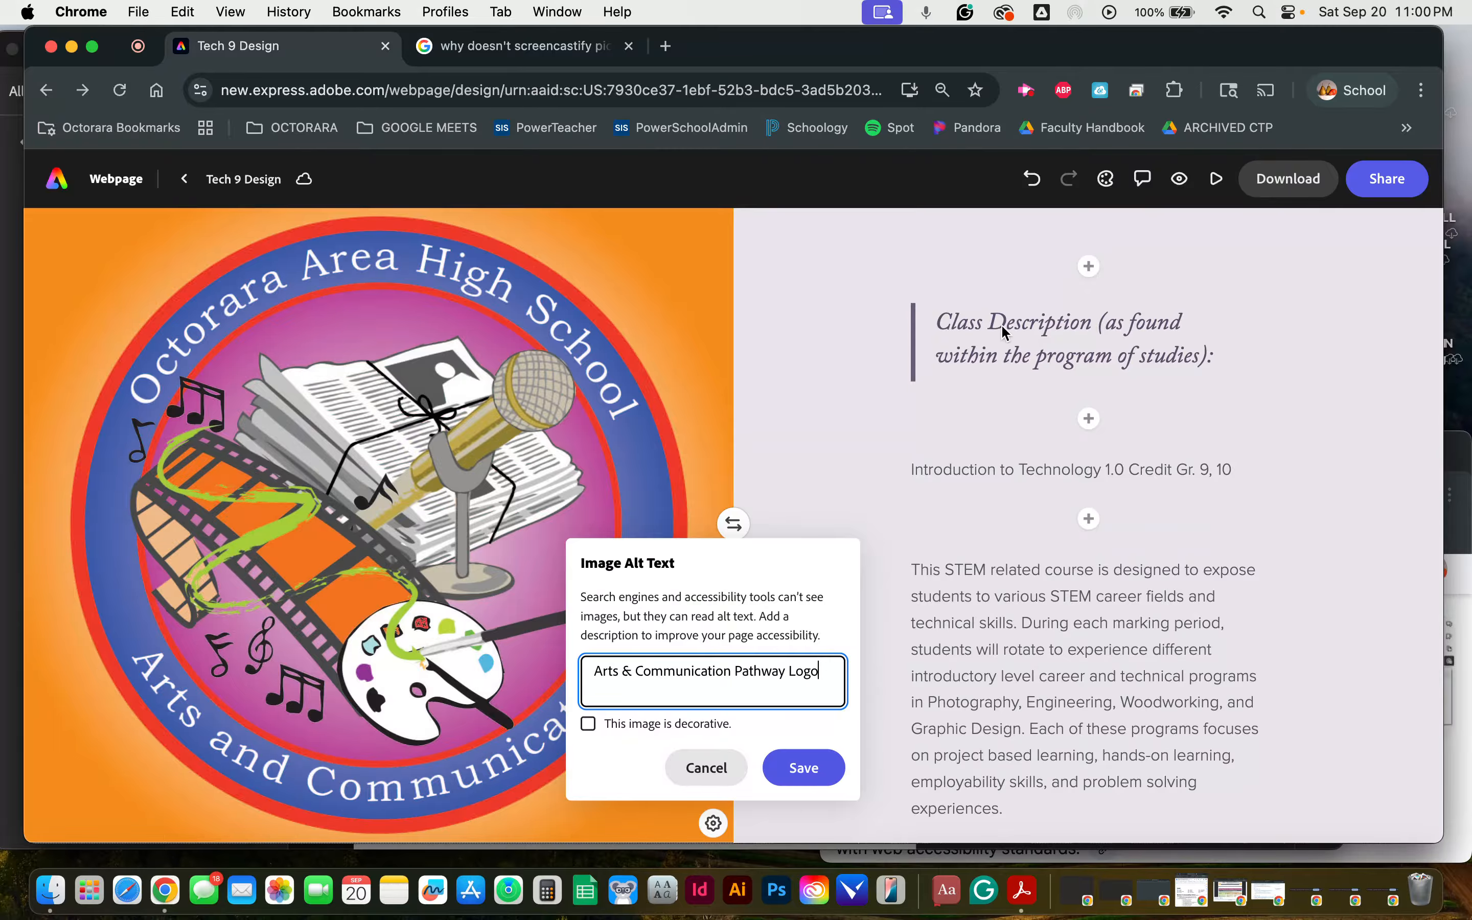
pyautogui.click(867, 356)
# Step: Look through the Class Description section and the page content below it as far as the graphic design project examples
pyautogui.scroll(-3, 867, 355)
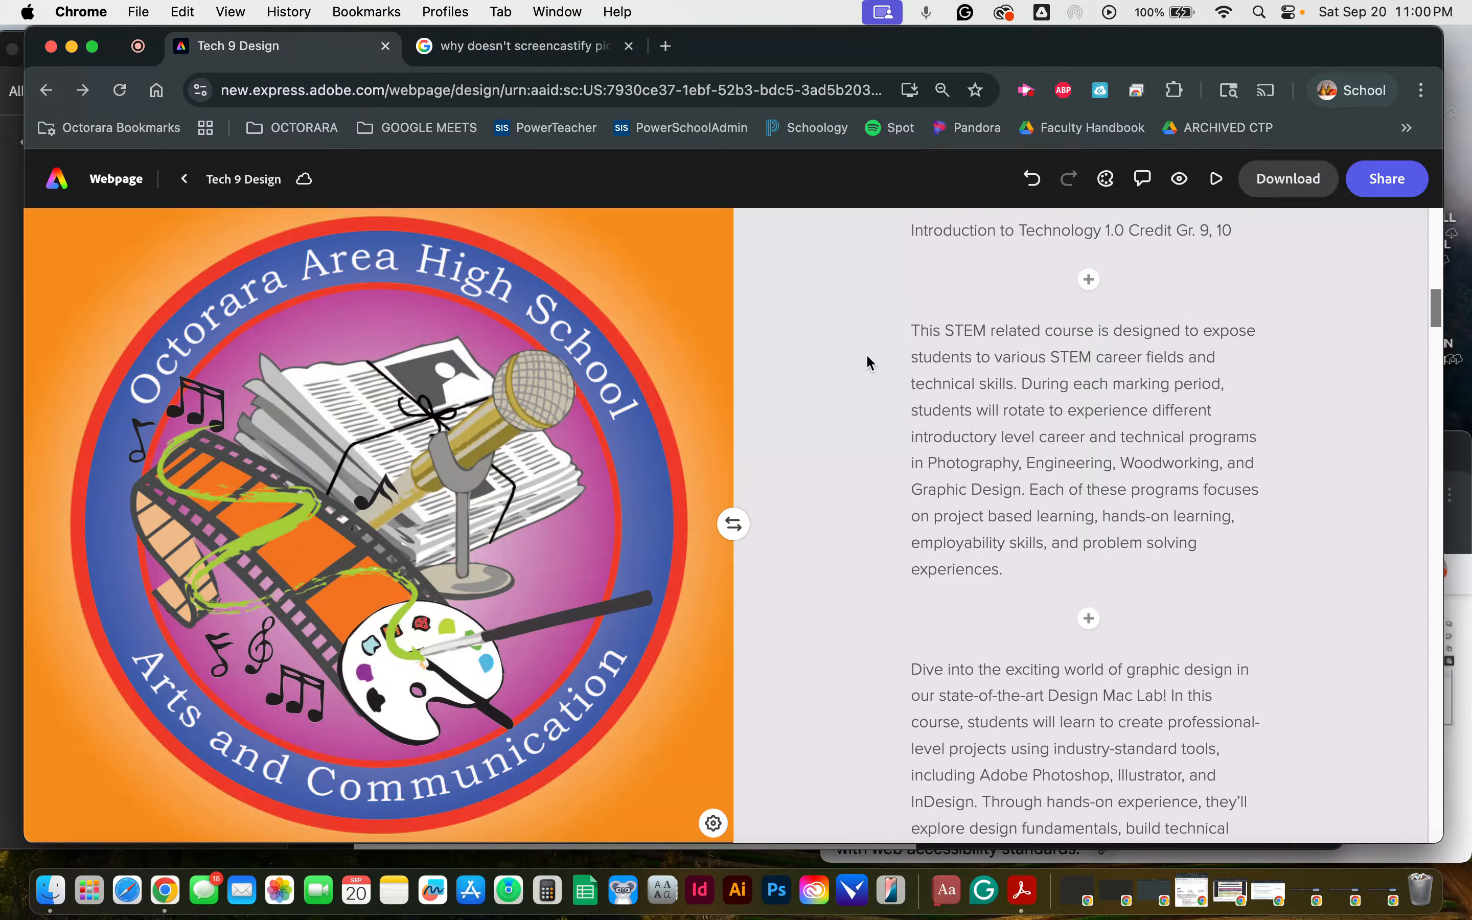
pyautogui.scroll(2, 866, 353)
pyautogui.scroll(-10, 866, 353)
pyautogui.scroll(-8, 867, 357)
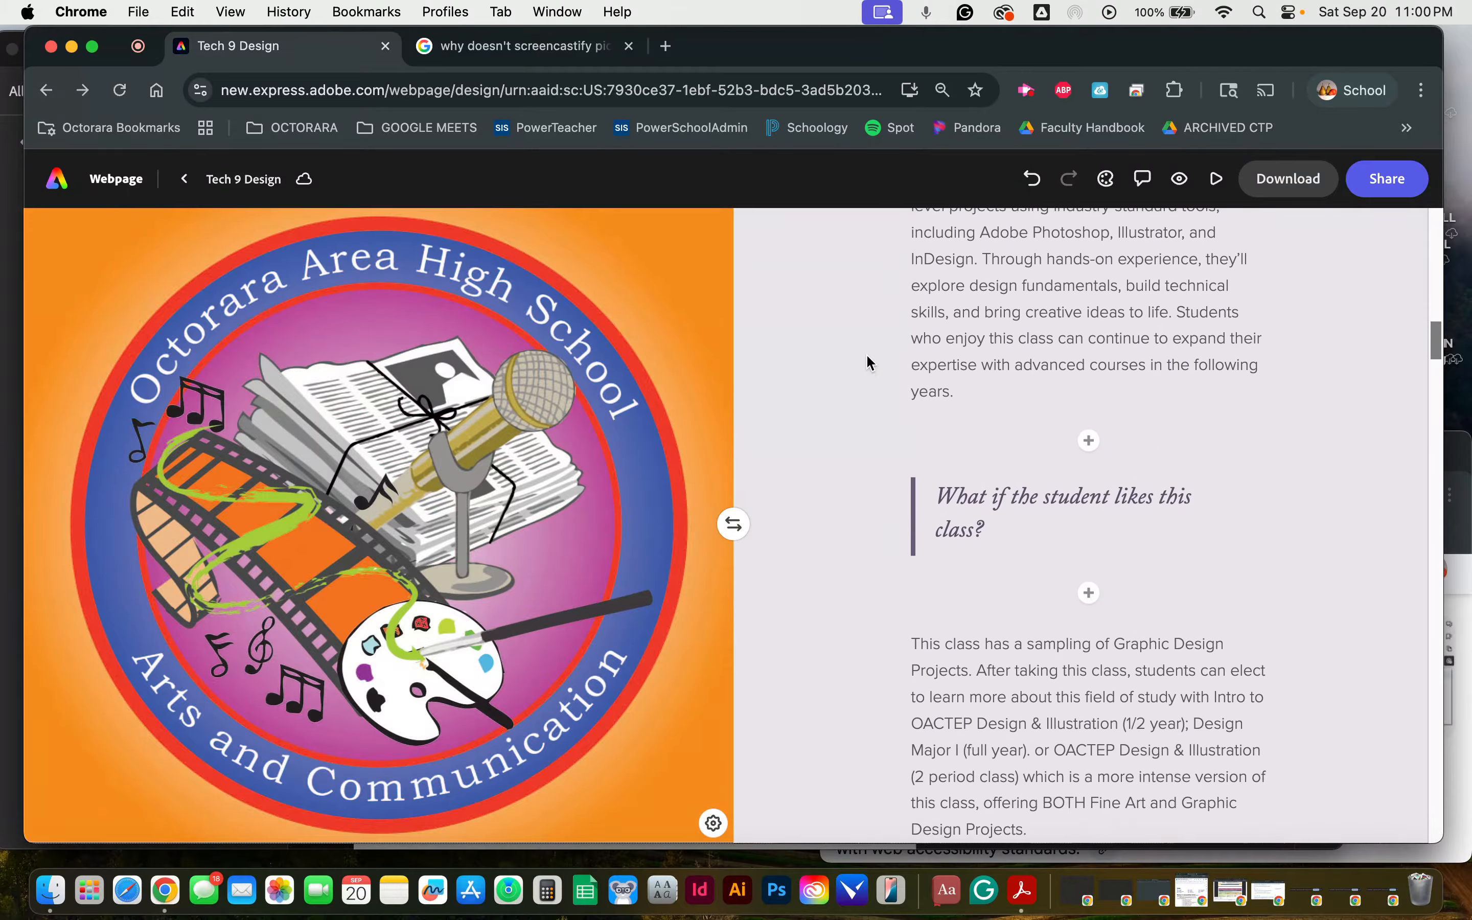
pyautogui.scroll(-1, 869, 363)
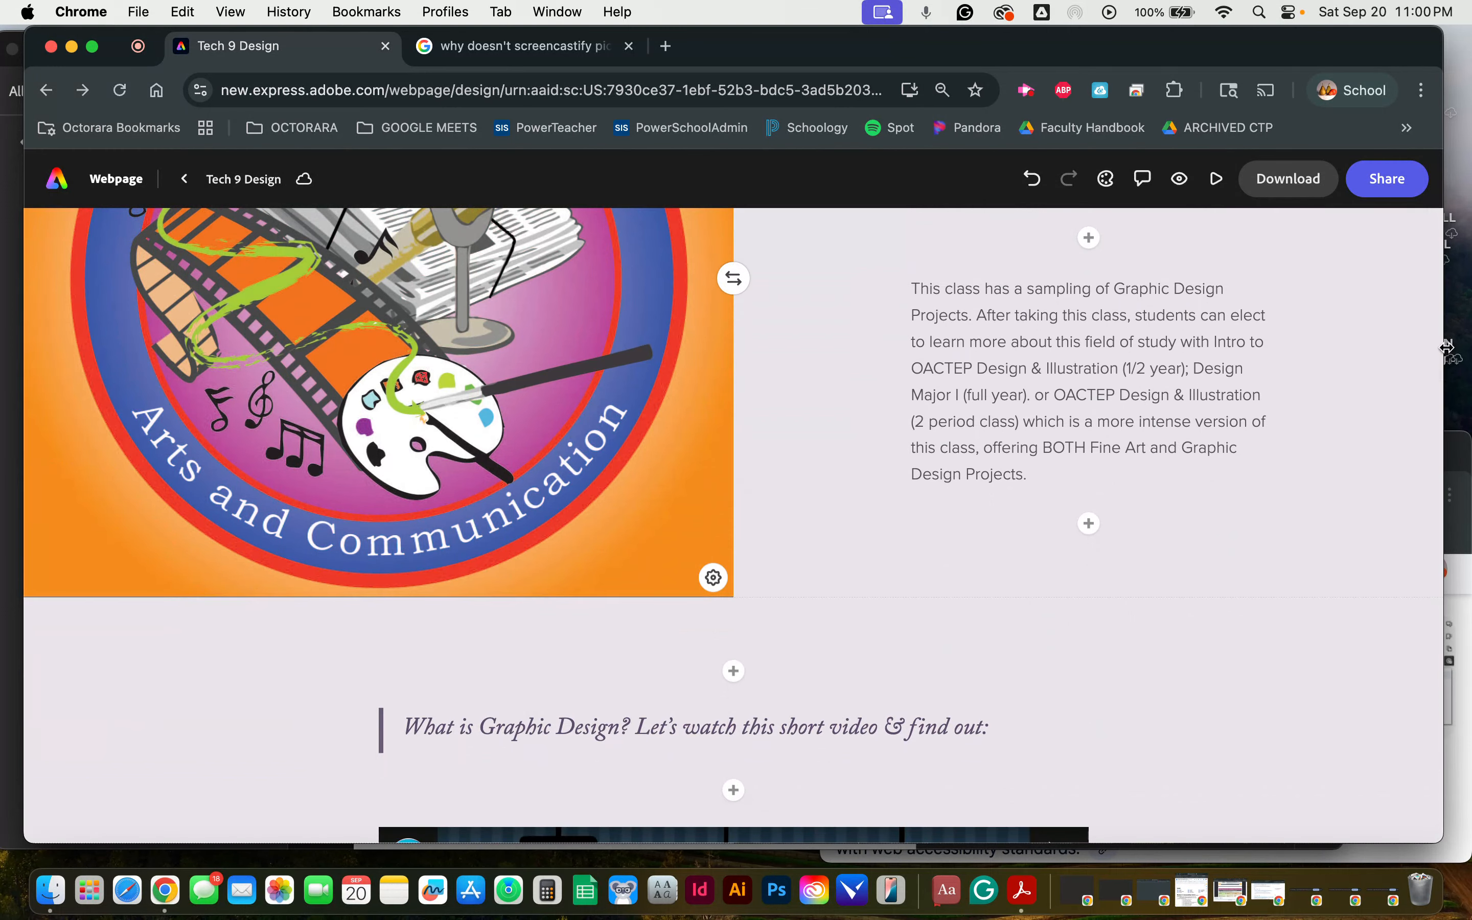
pyautogui.click(1439, 444)
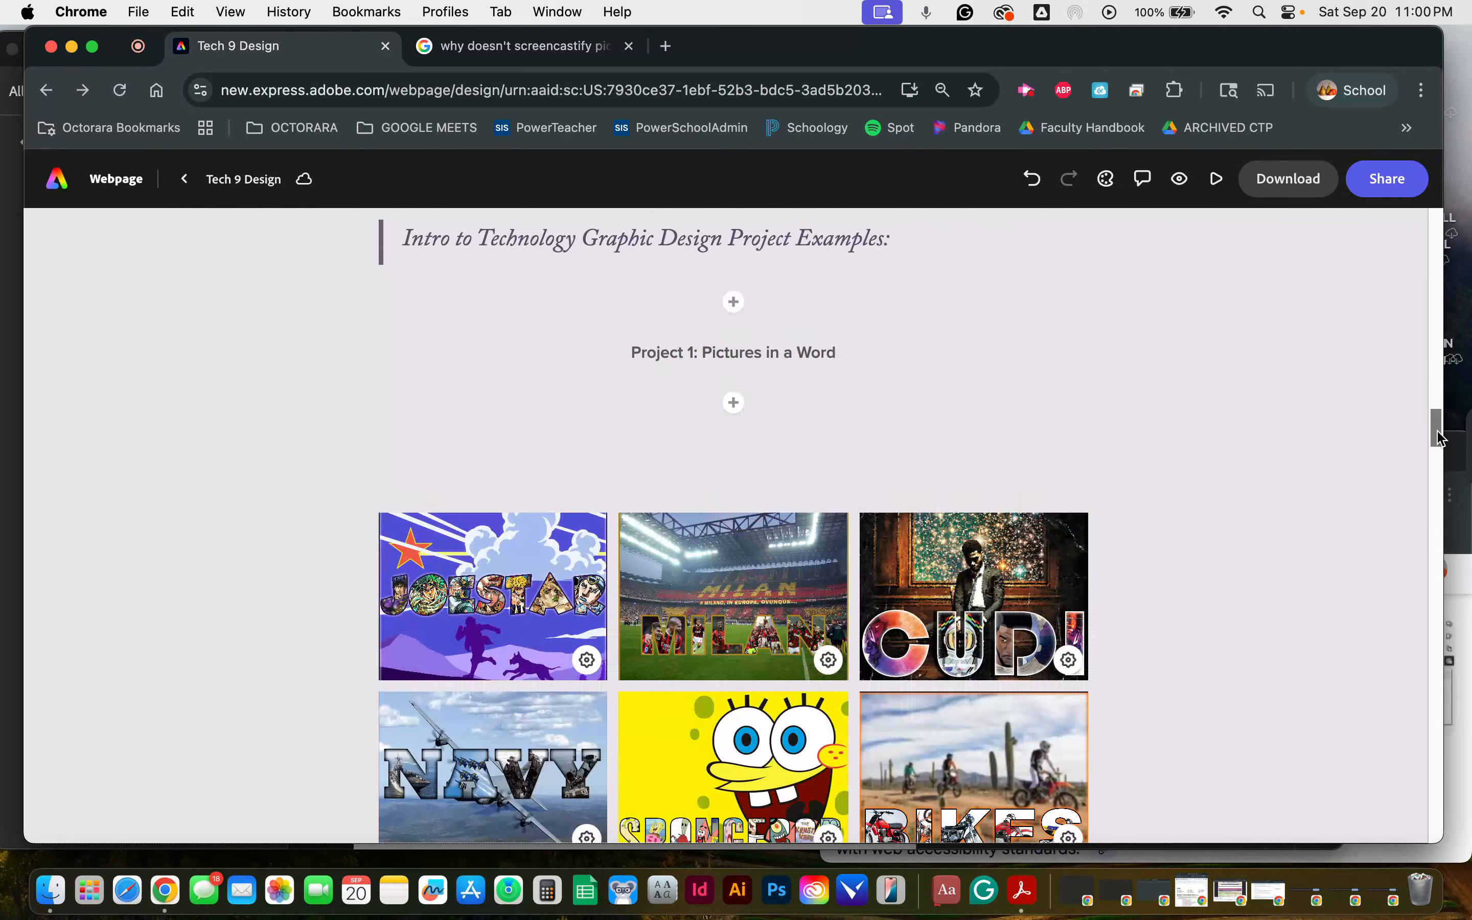
pyautogui.moveTo(1436, 435); pyautogui.dragTo(1431, 368)
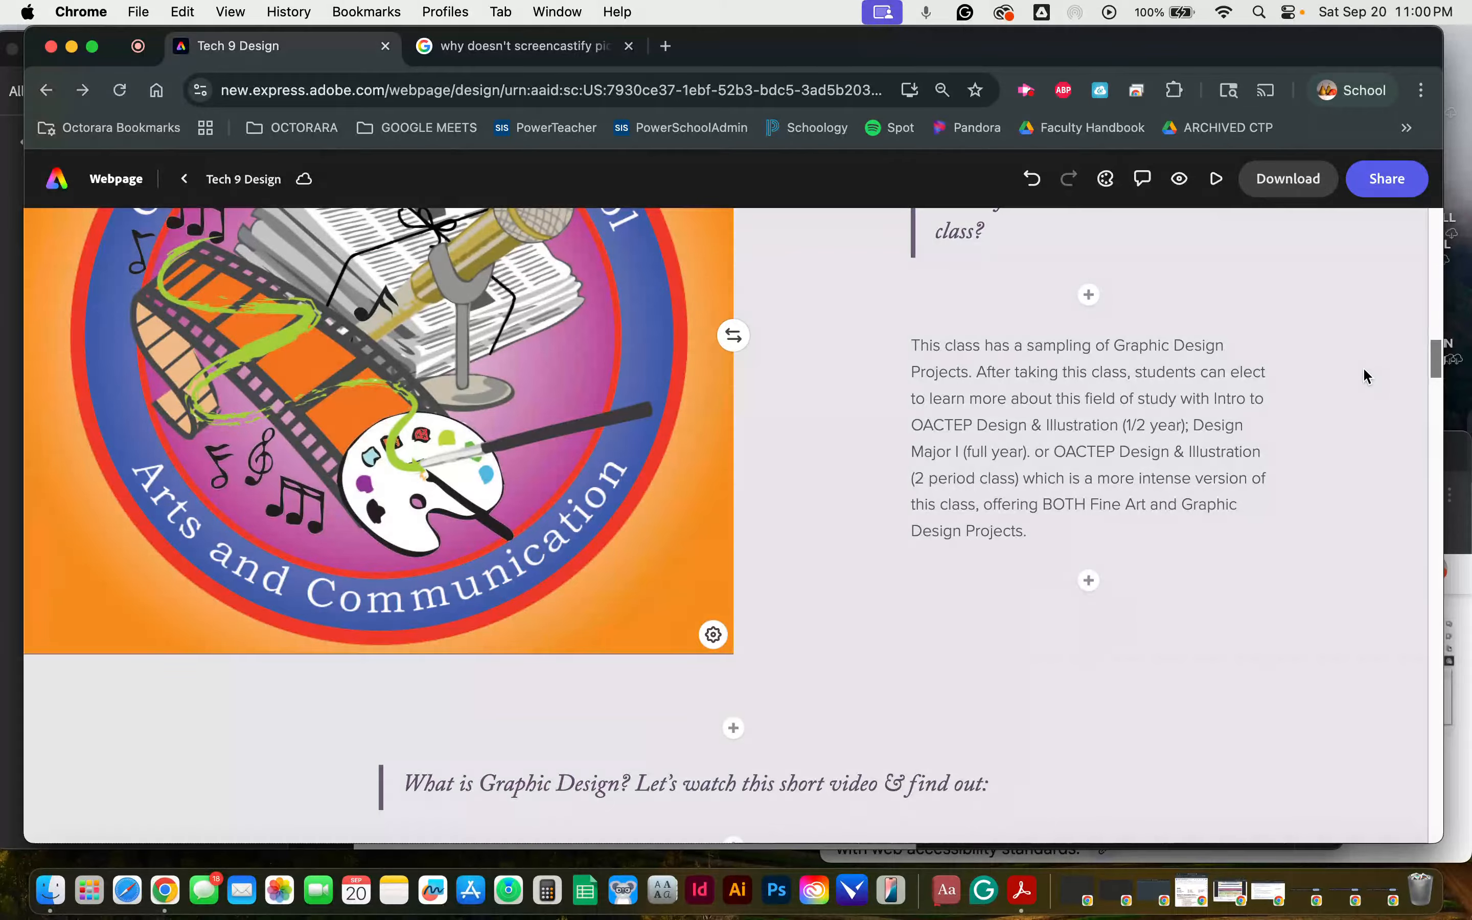
# Step: Check which content types can be added below the What is Graphic Design video and which editing options the video offers
pyautogui.scroll(-3, 1369, 374)
pyautogui.scroll(-5, 1366, 376)
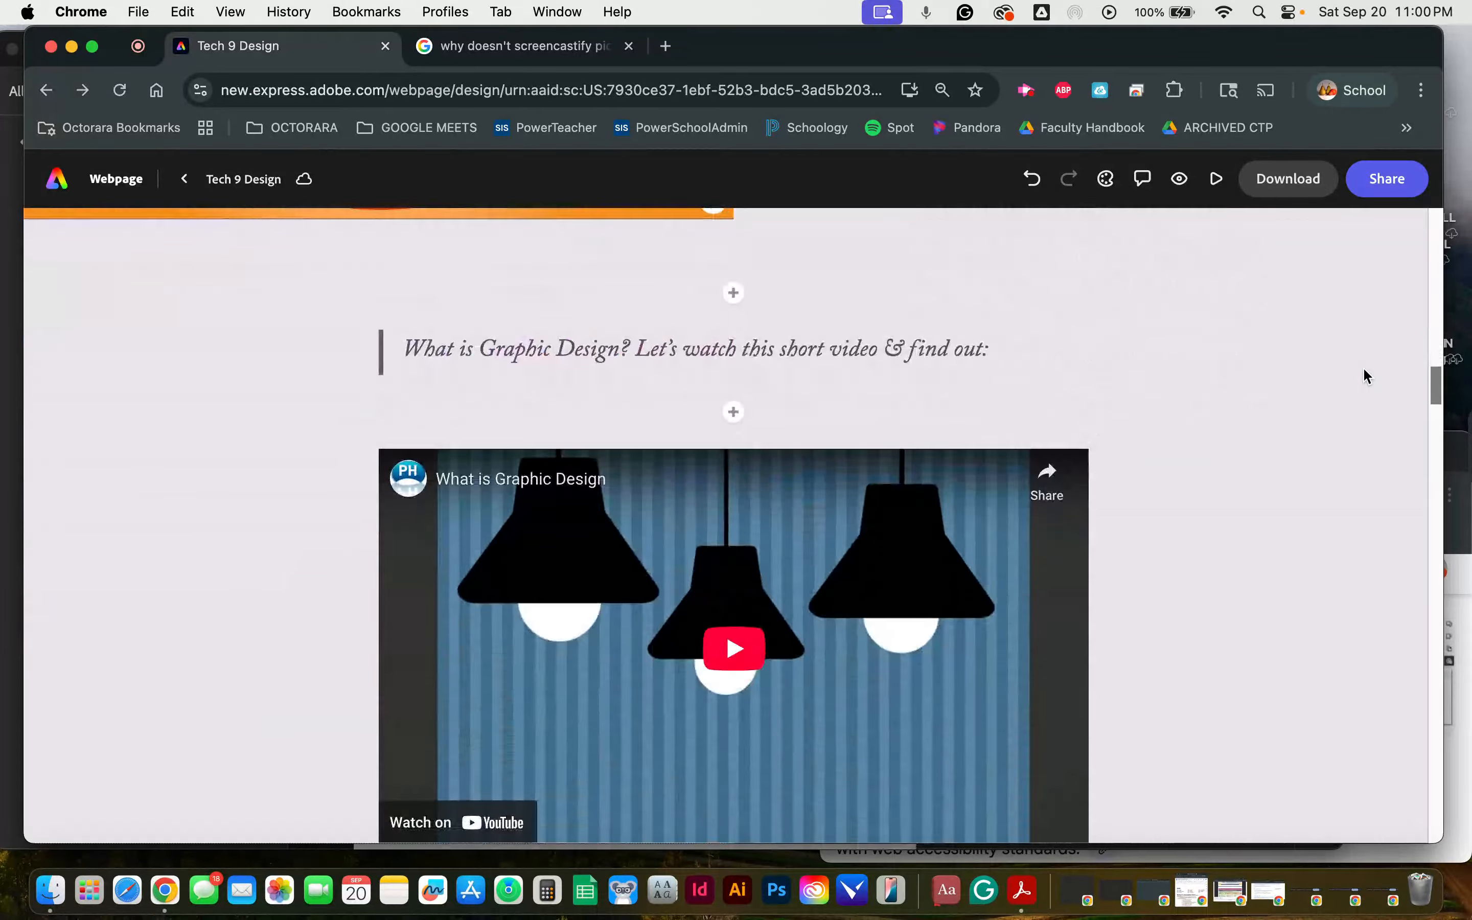
pyautogui.scroll(-2, 1366, 376)
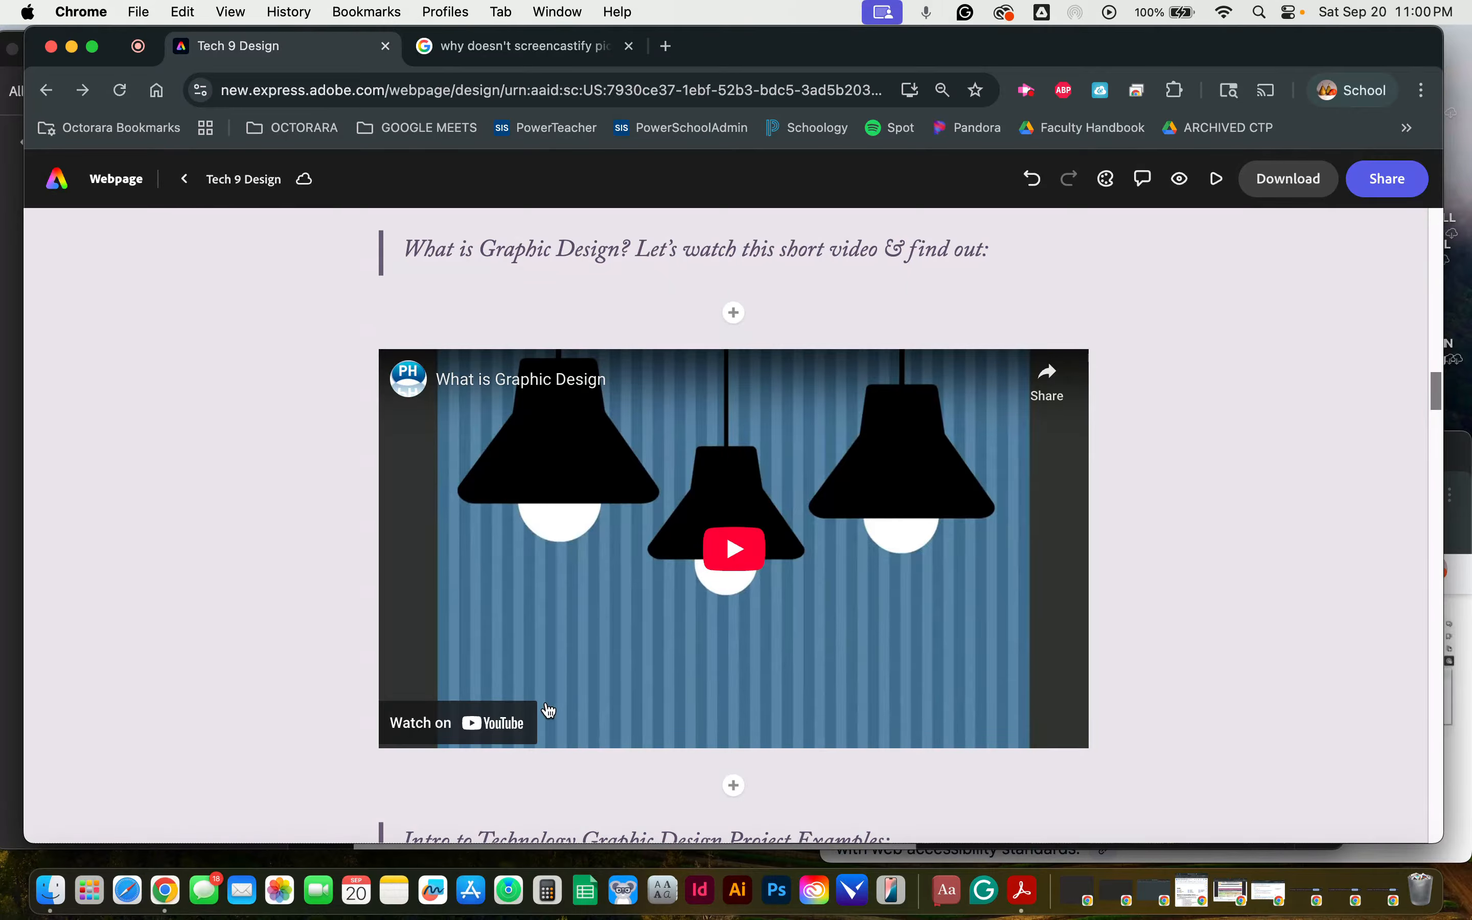
pyautogui.scroll(-2, 811, 635)
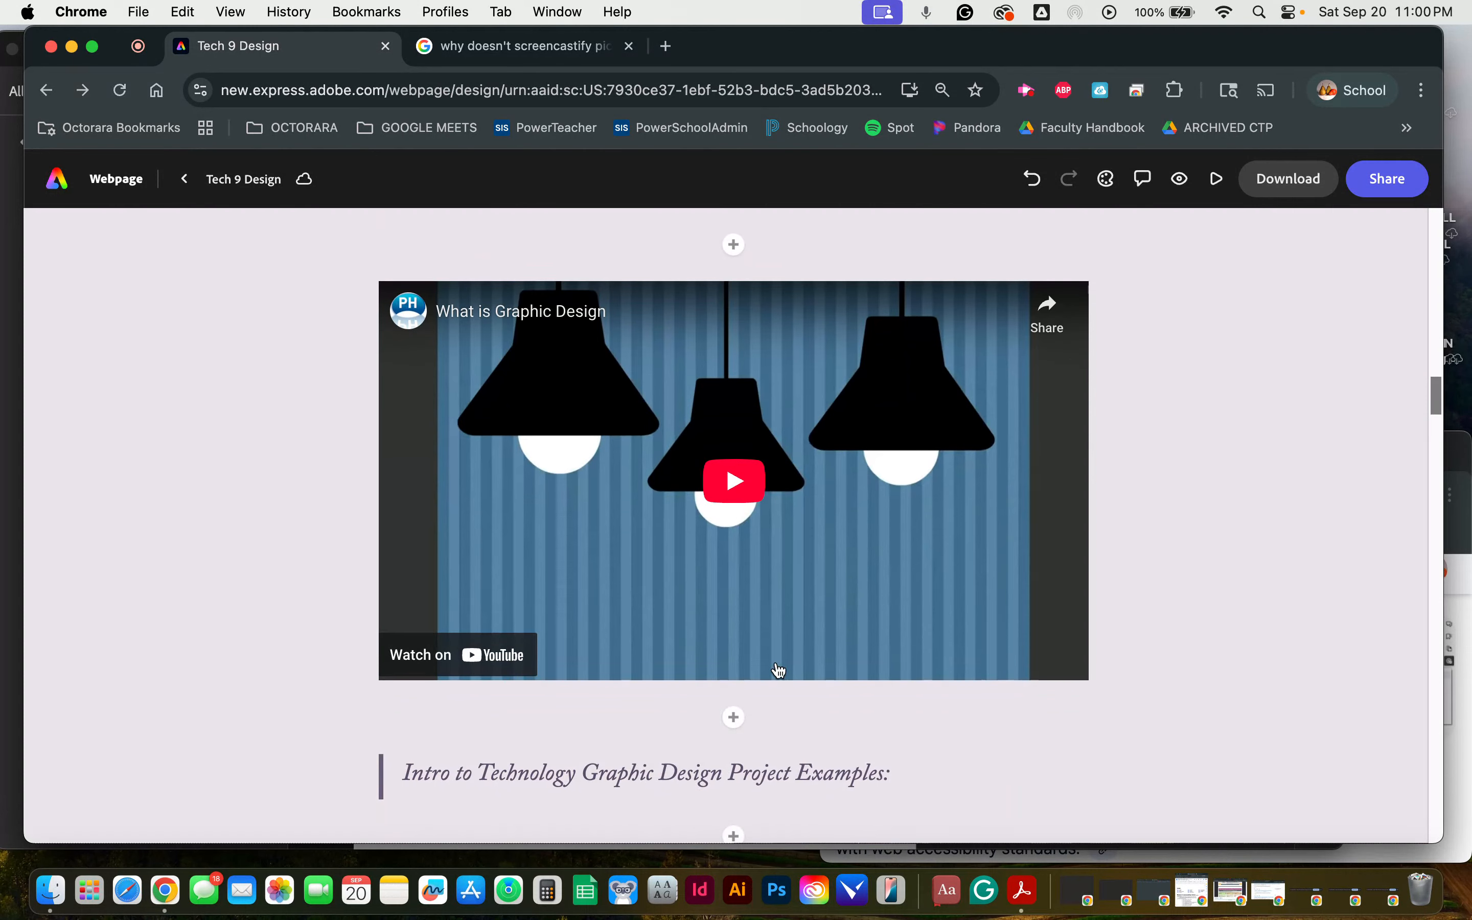
pyautogui.click(734, 718)
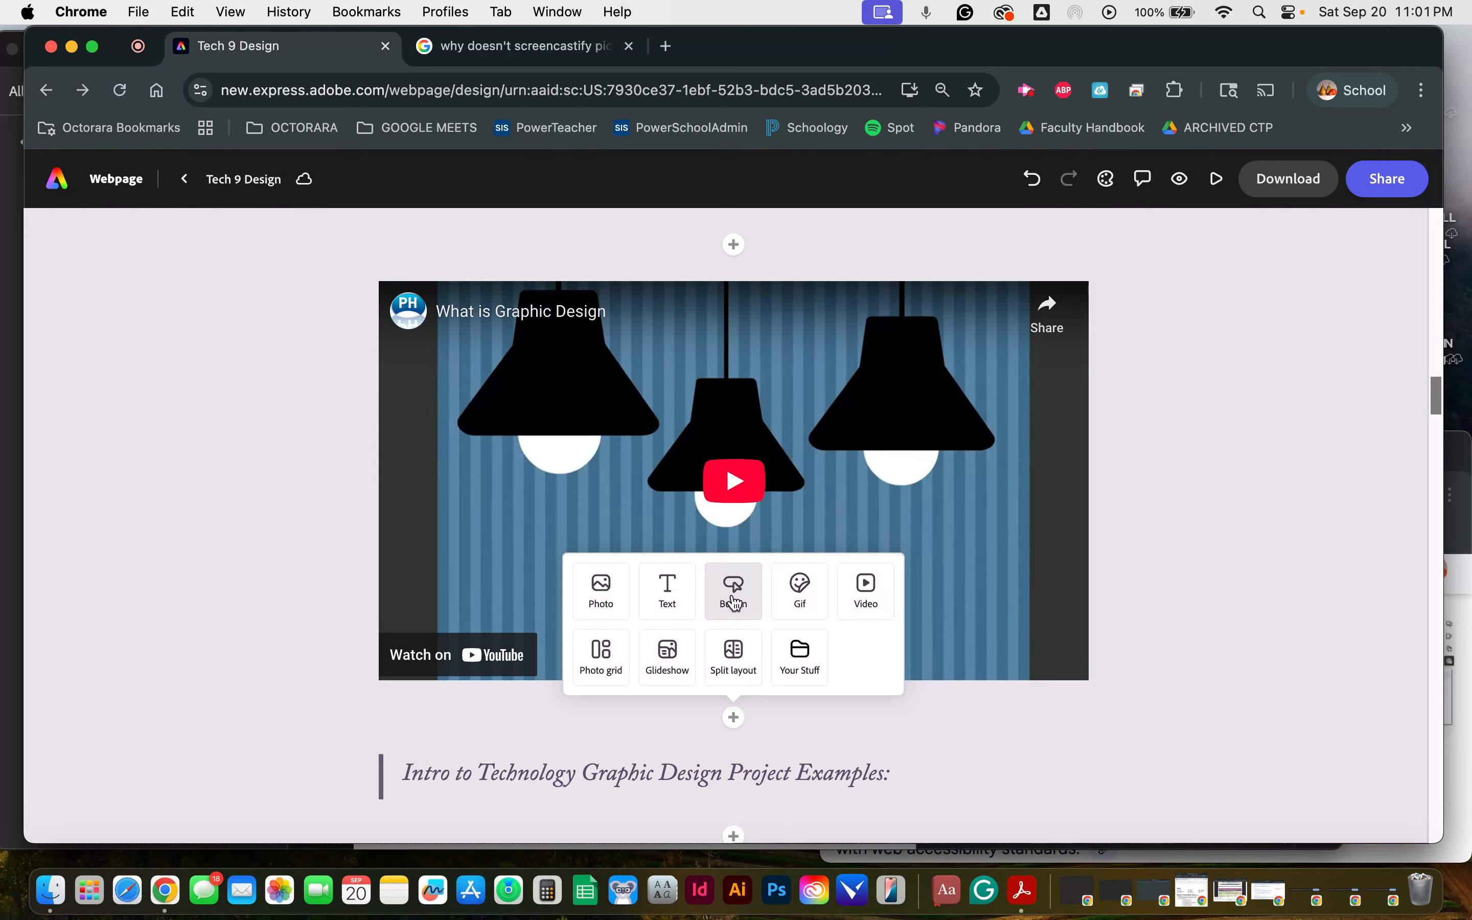
pyautogui.click(822, 515)
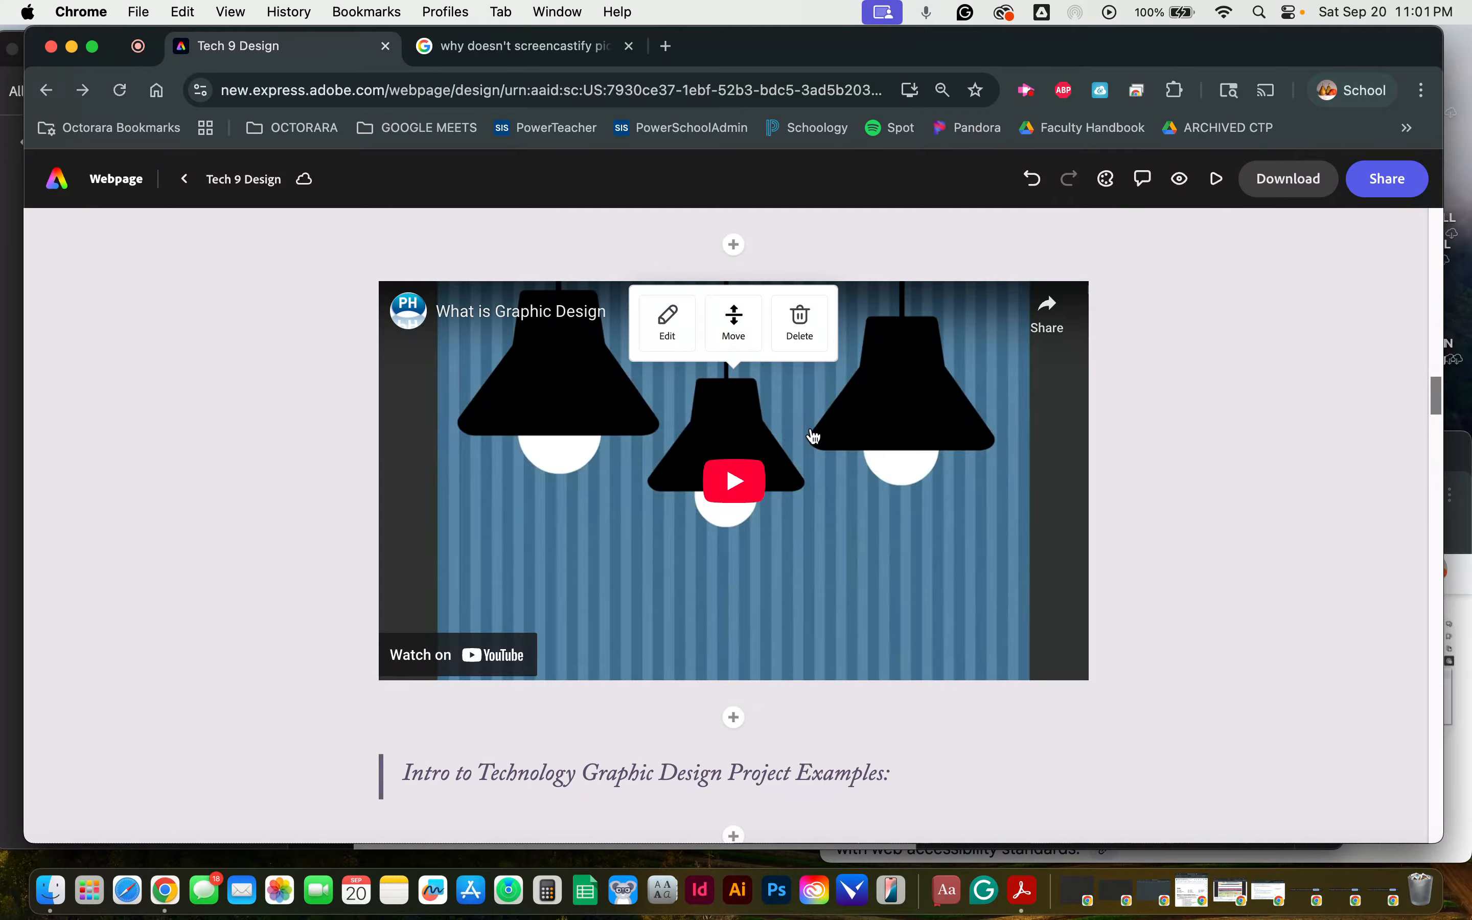
# Step: Preview the webpage and play the embedded What is Graphic Design video
pyautogui.click(1183, 188)
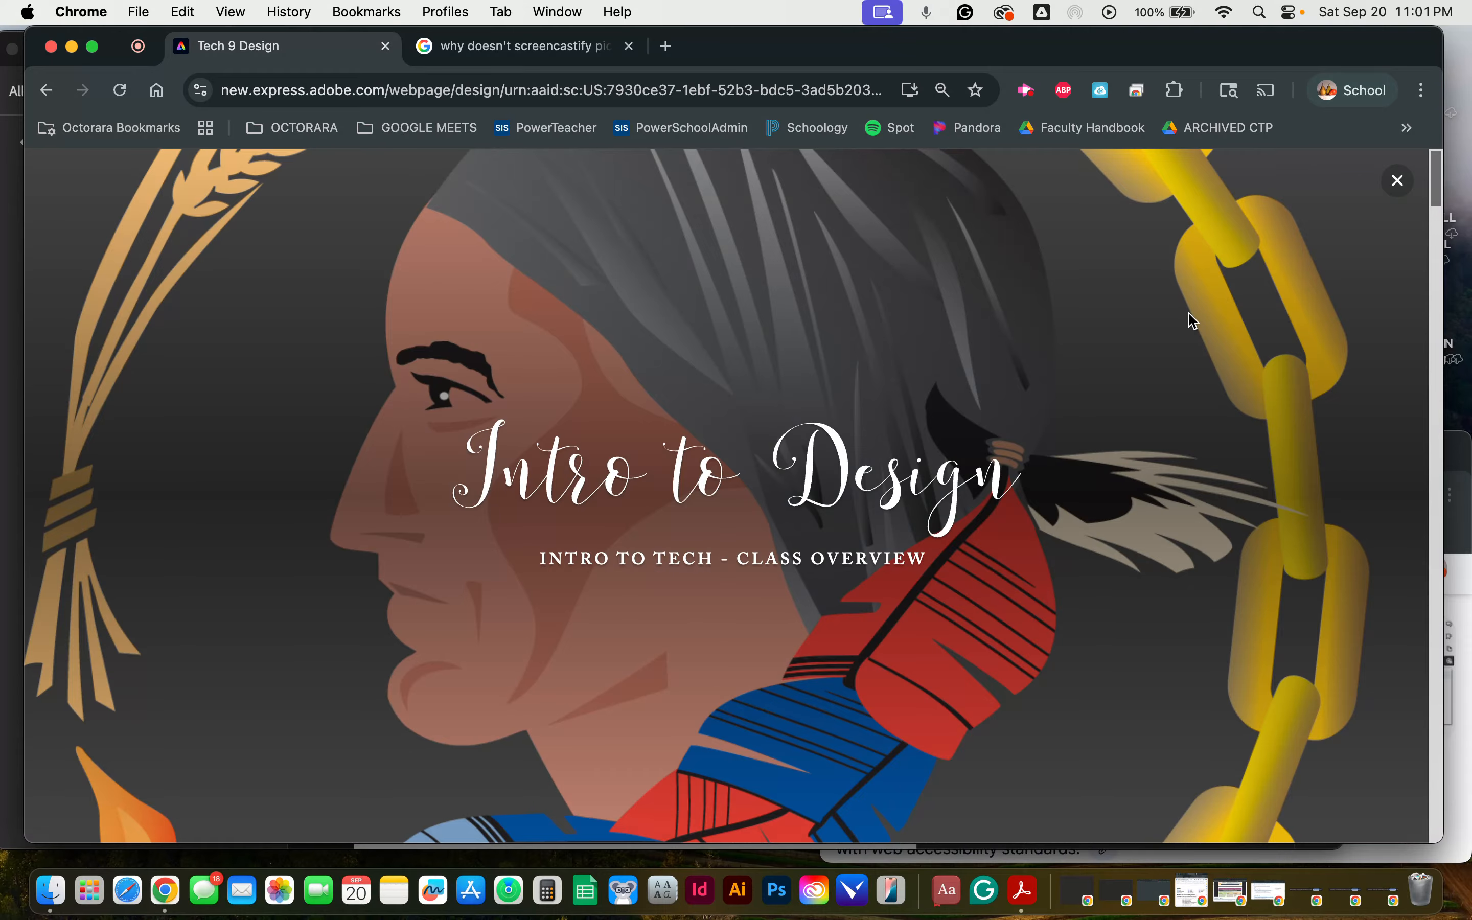
pyautogui.scroll(-15, 1189, 315)
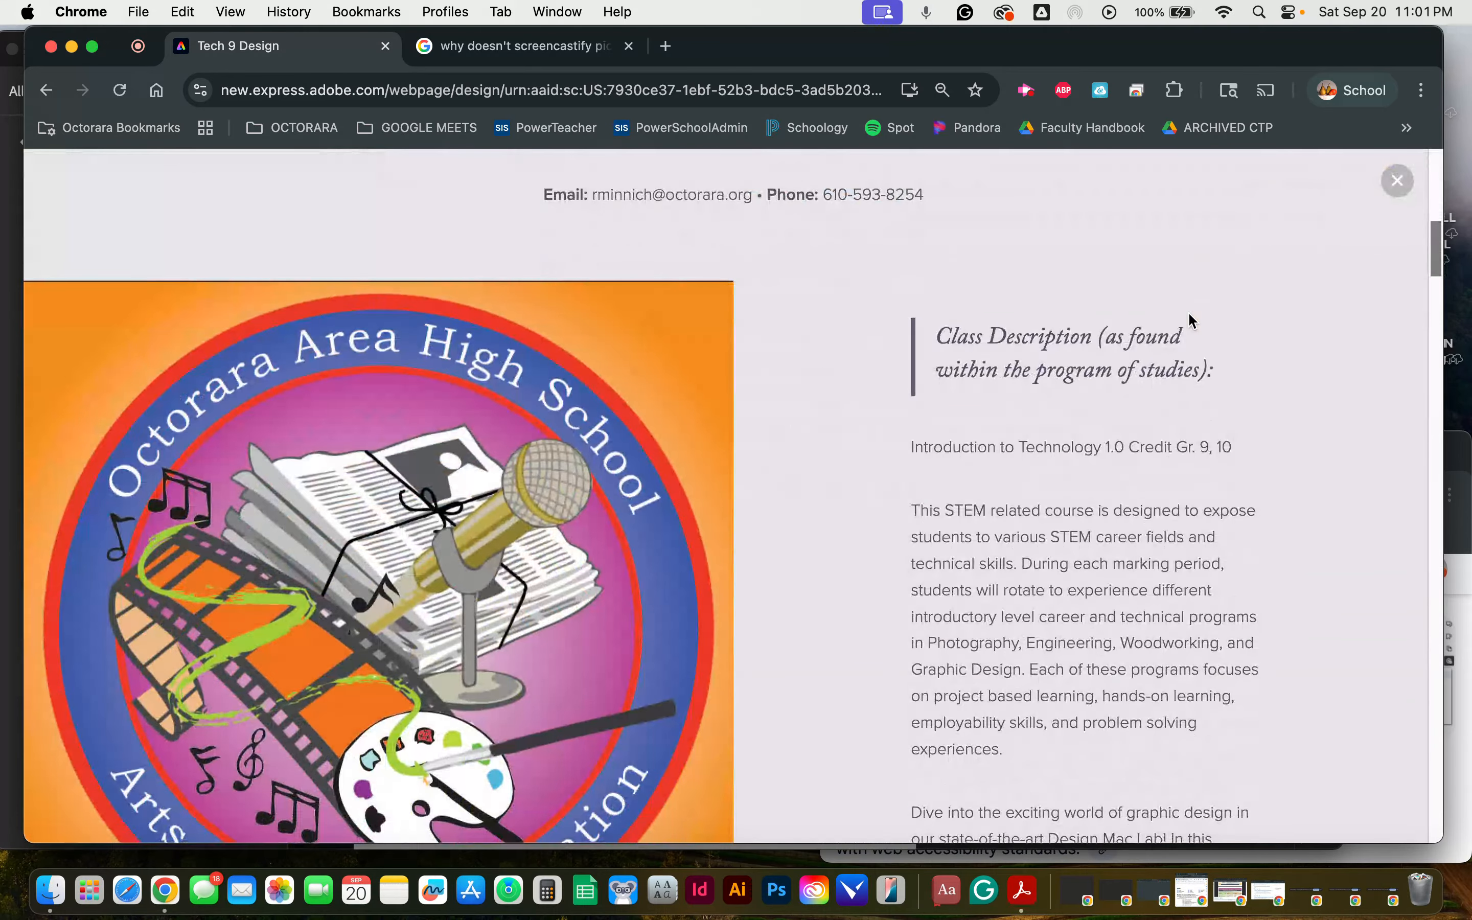
pyautogui.scroll(-12, 1191, 320)
pyautogui.scroll(-12, 1189, 319)
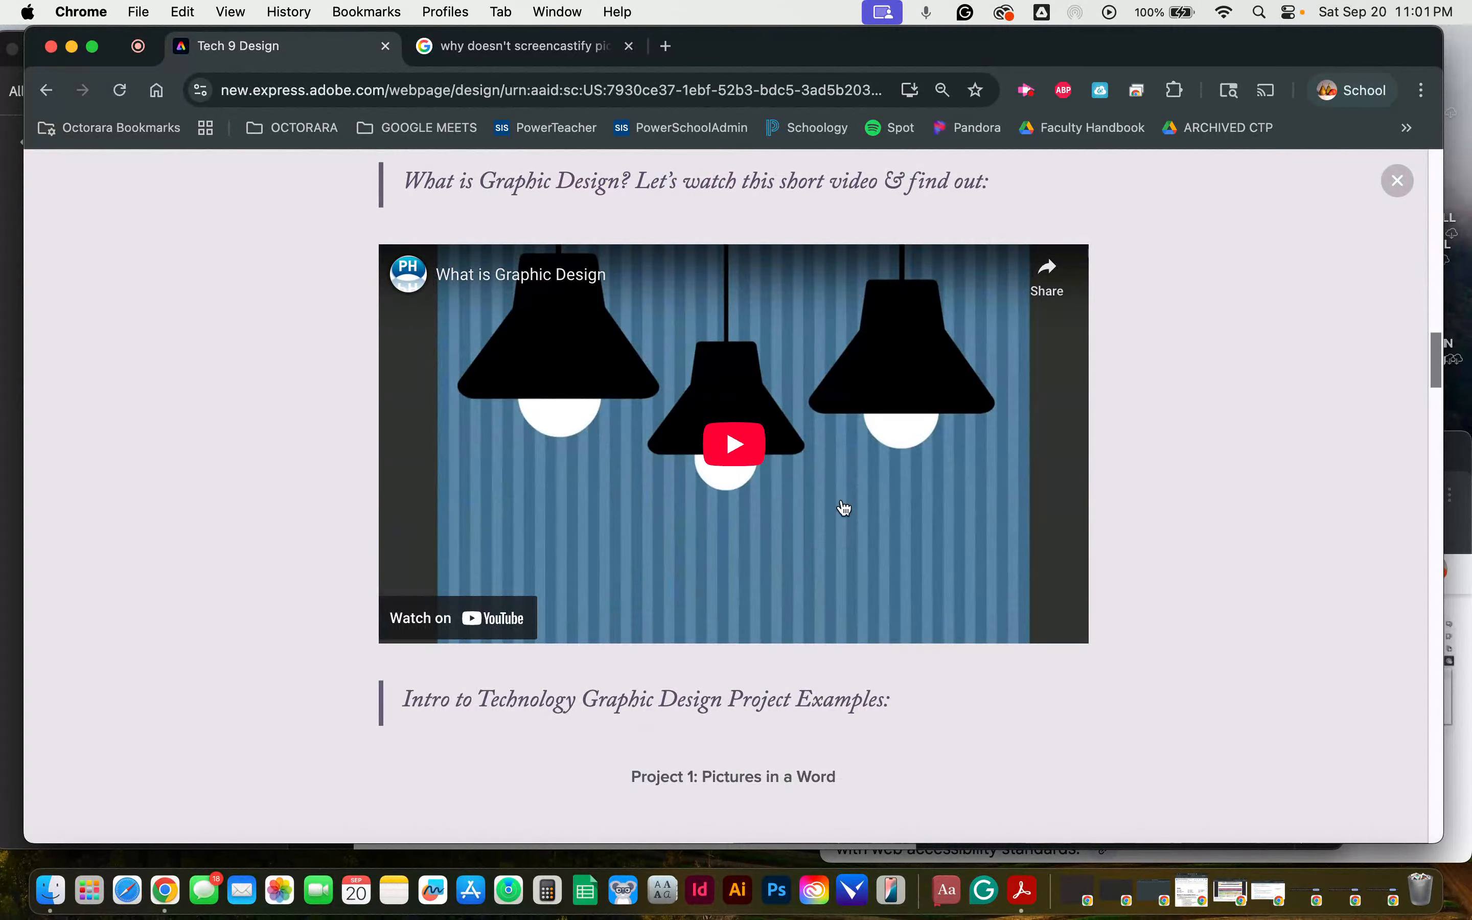
pyautogui.click(743, 448)
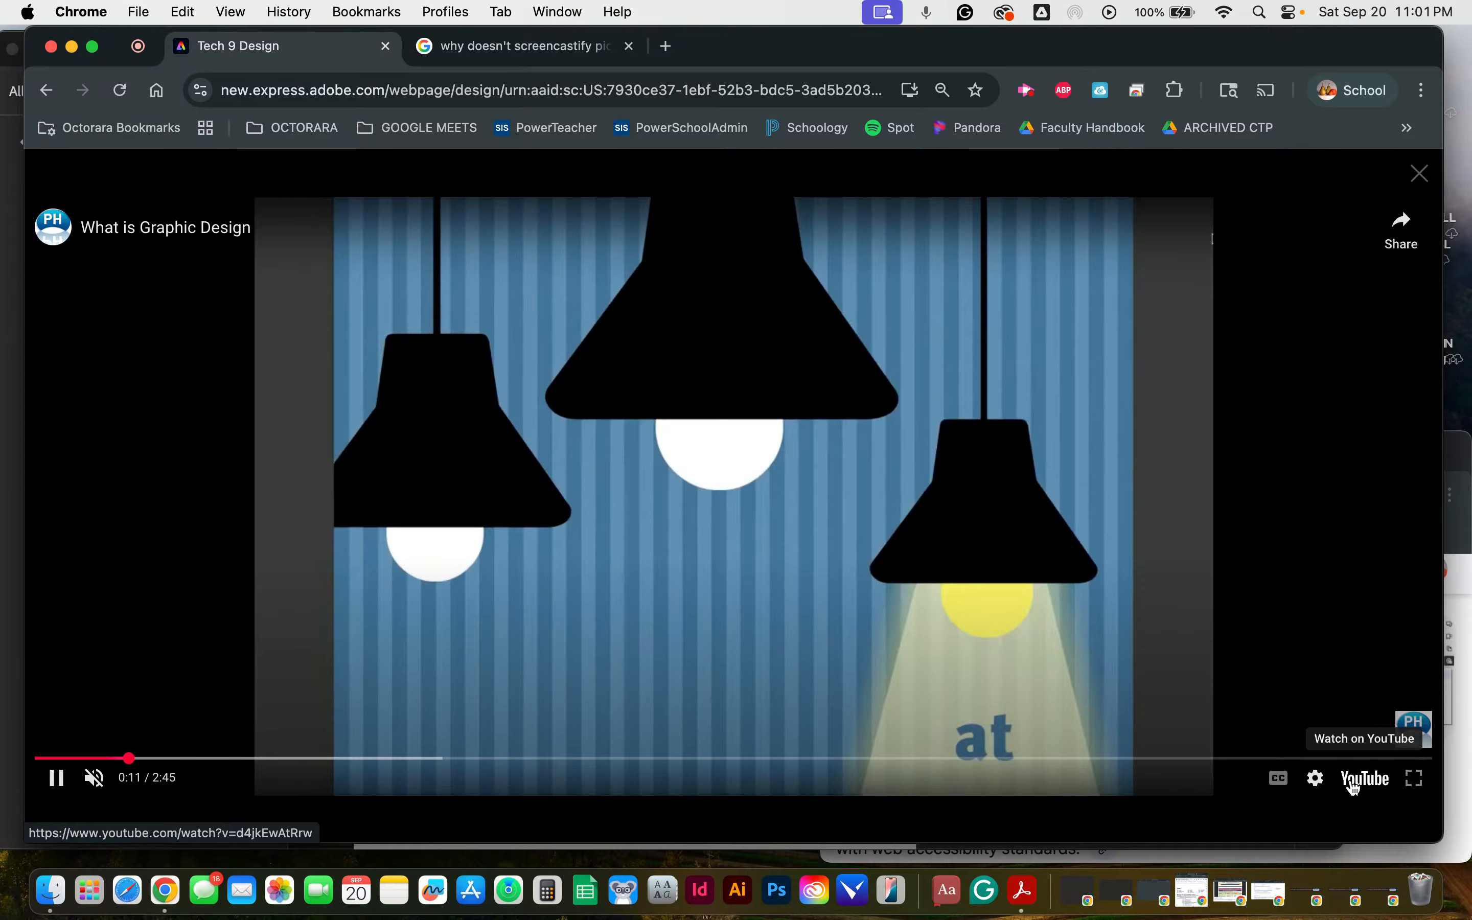
# Step: Open the What is Graphic Design video on YouTube, check its caption availability and read its expanded description
pyautogui.click(1354, 785)
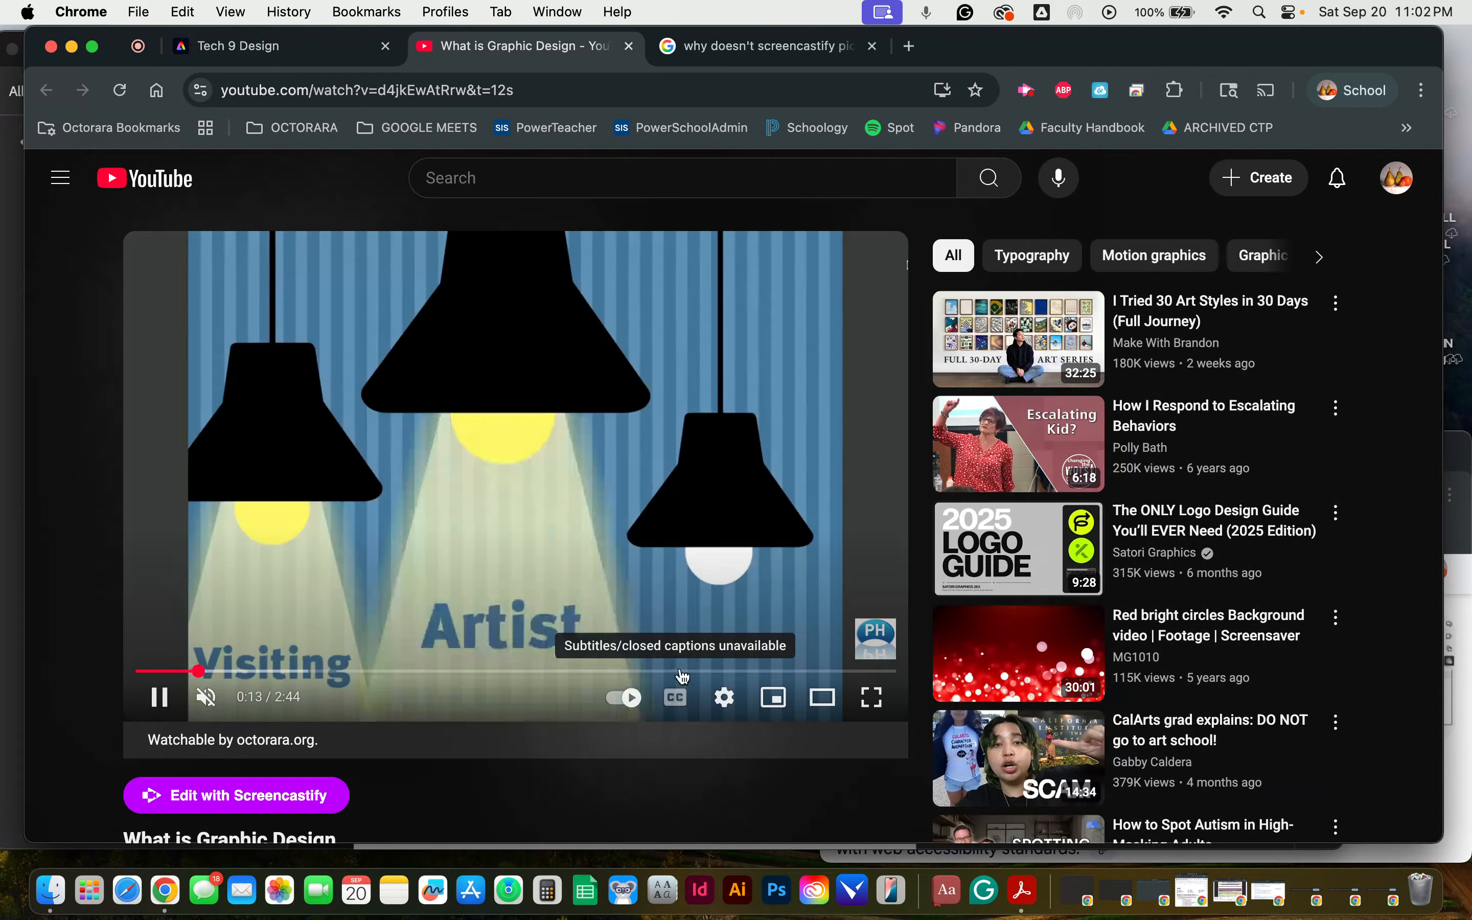
pyautogui.scroll(-6, 650, 596)
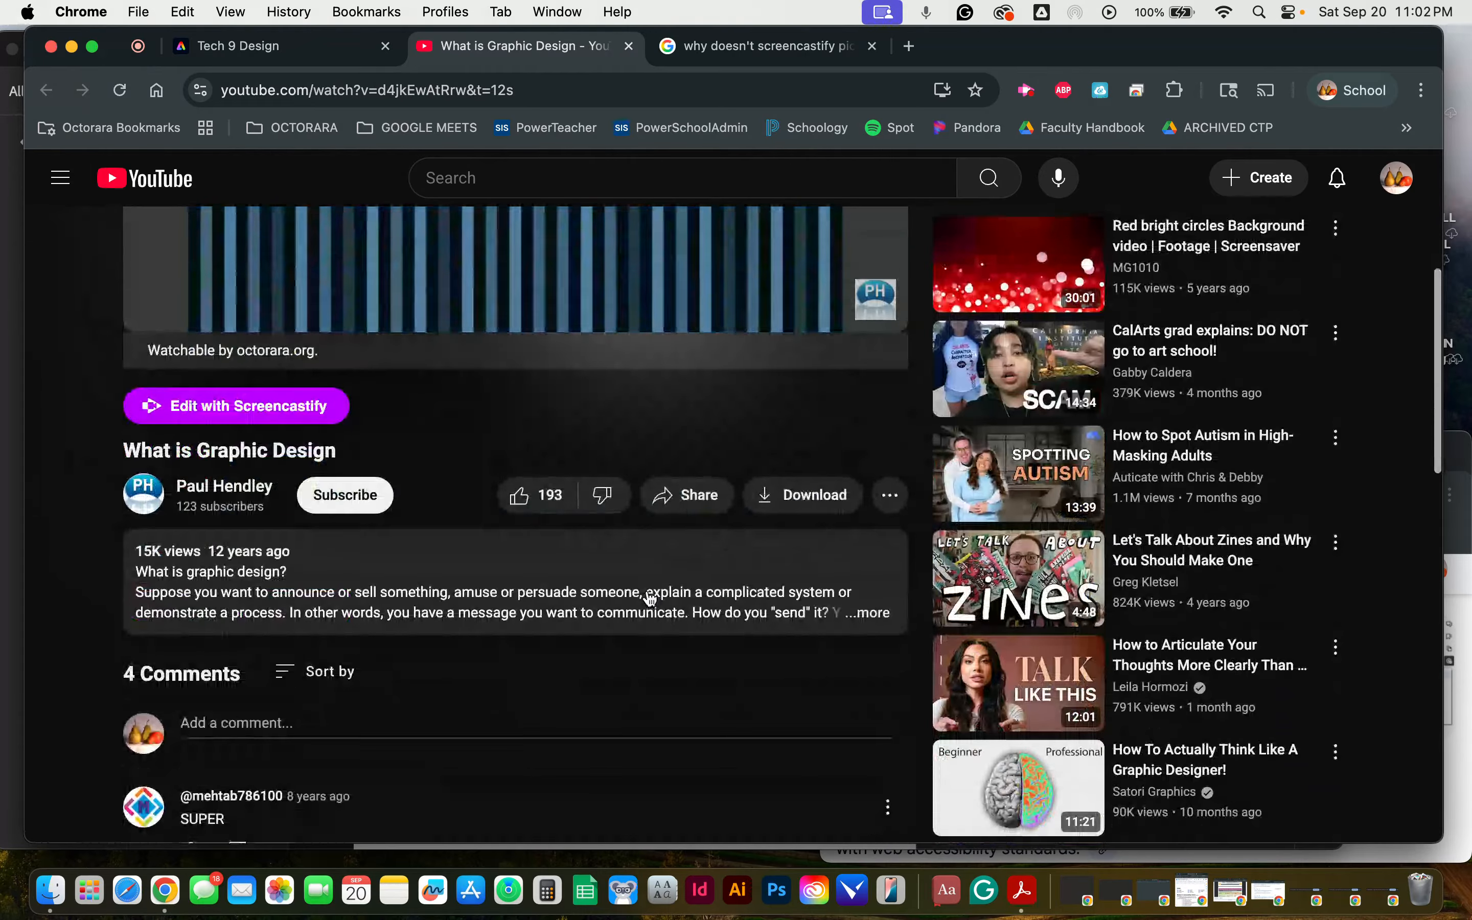
pyautogui.click(647, 592)
pyautogui.scroll(-5, 750, 627)
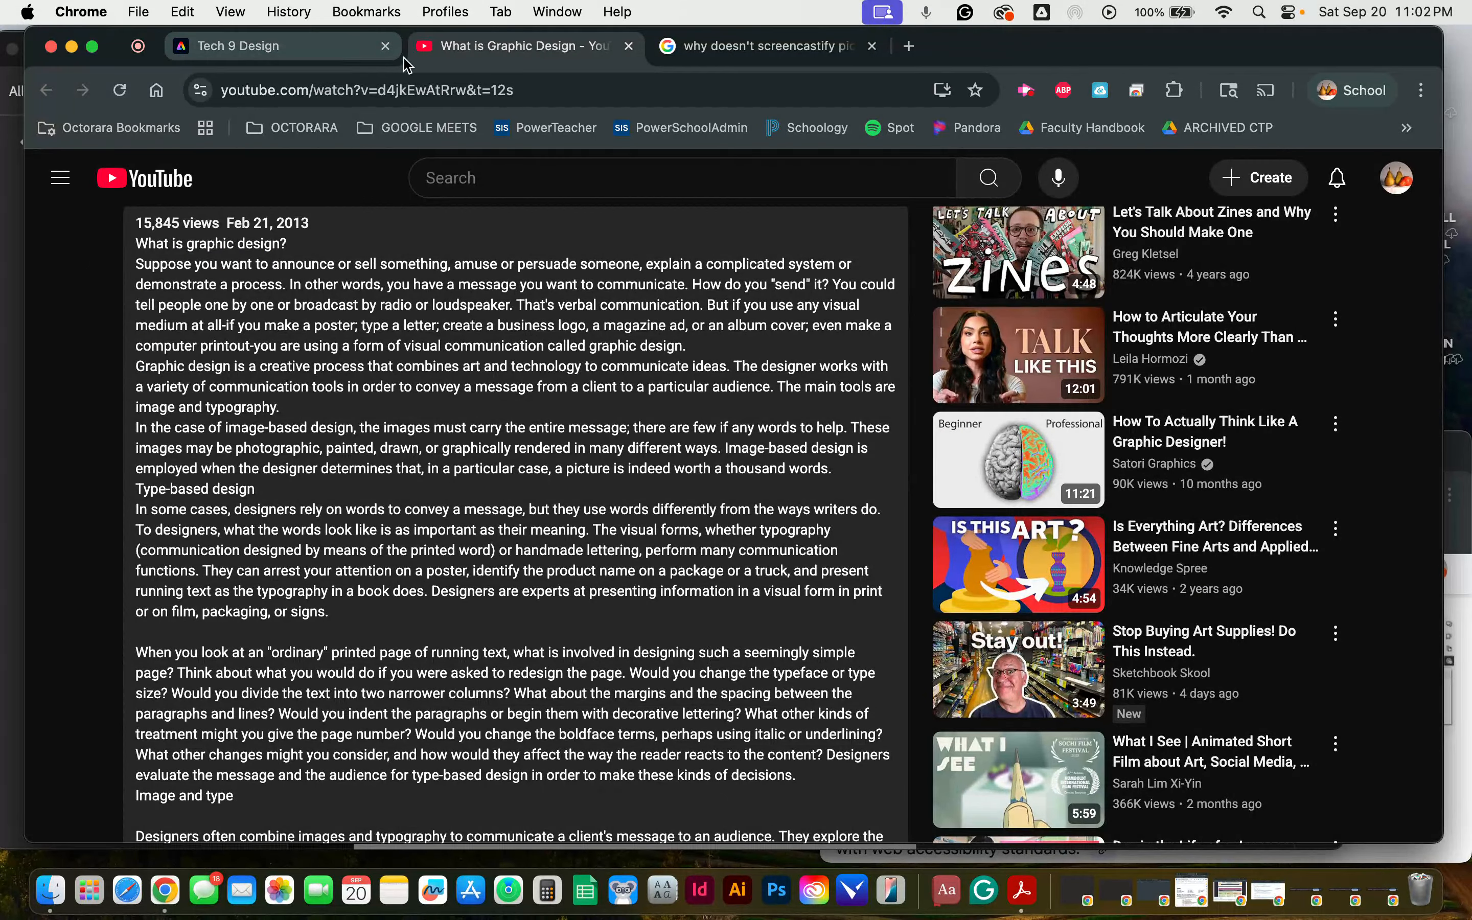
# Step: Return to the Tech 9 Design preview, close the enlarged video and show the Project 1: Pictures in a Word examples
pyautogui.click(290, 48)
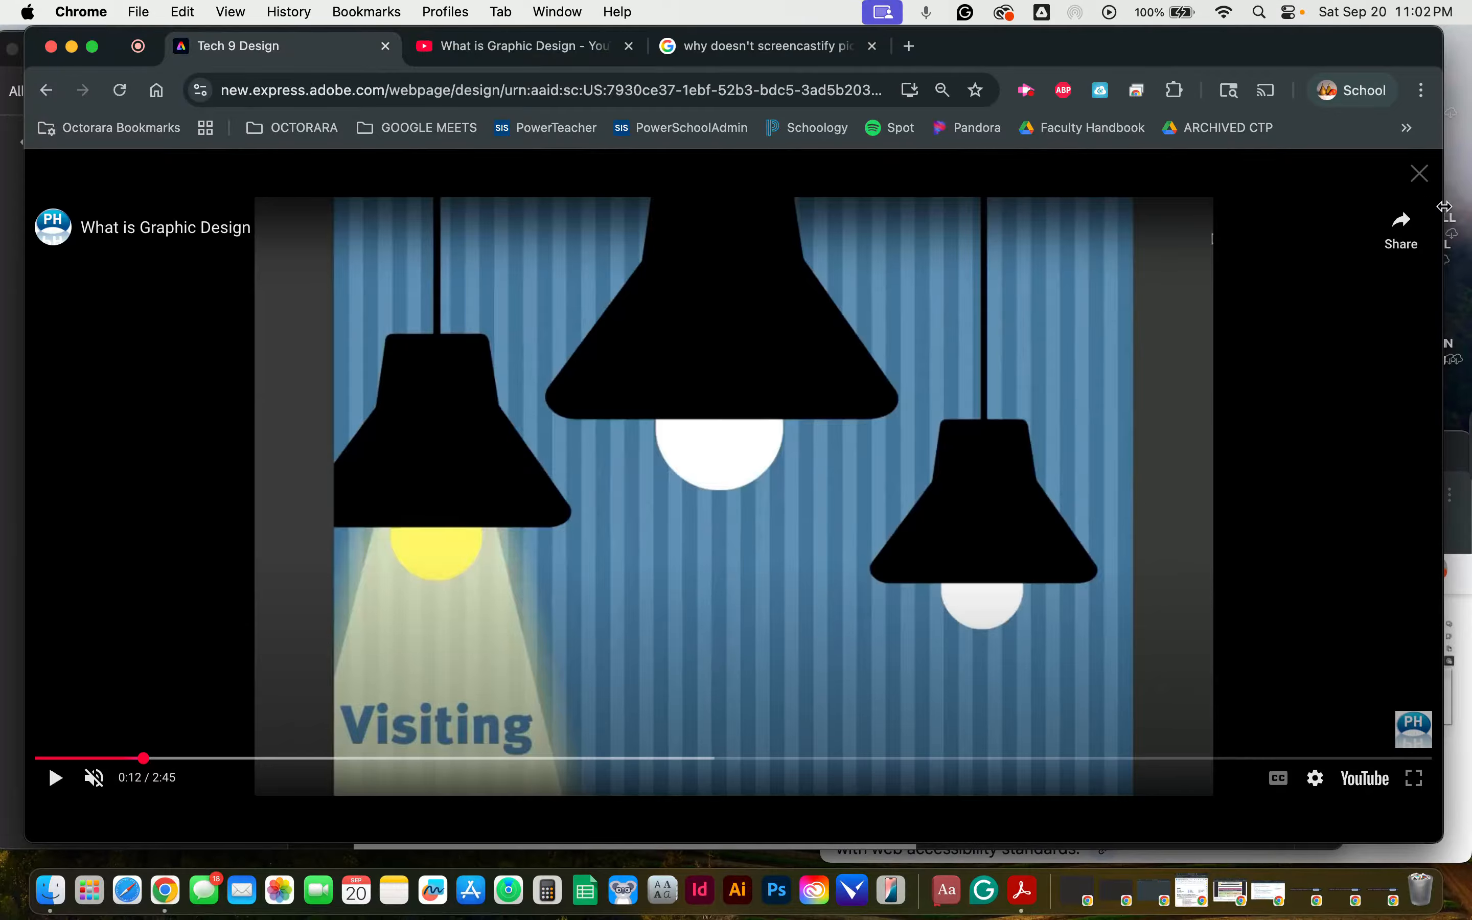
pyautogui.click(1418, 175)
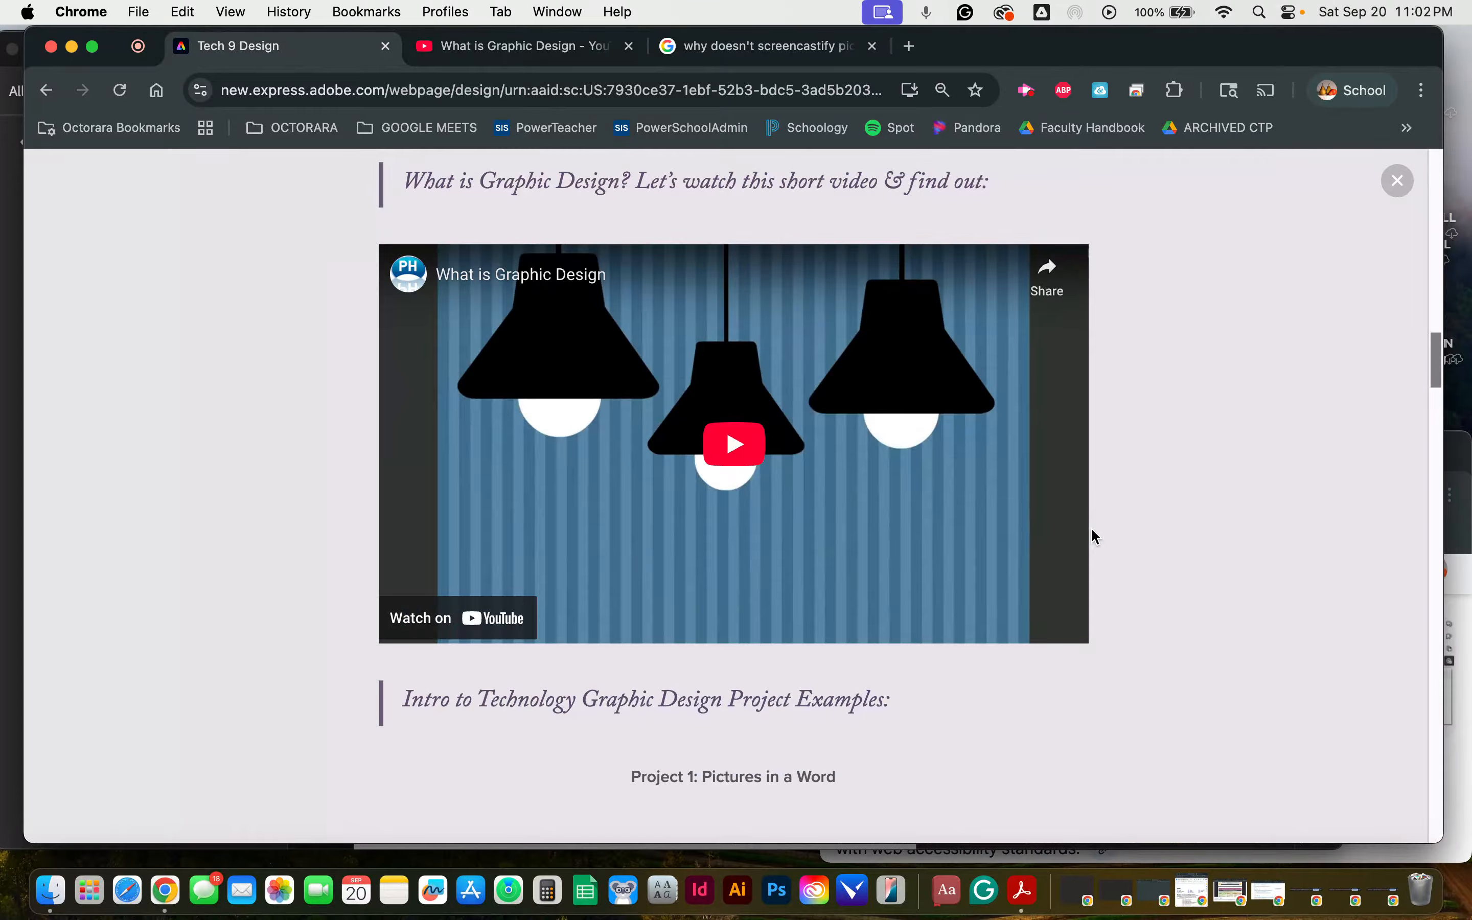
pyautogui.scroll(-8, 1092, 531)
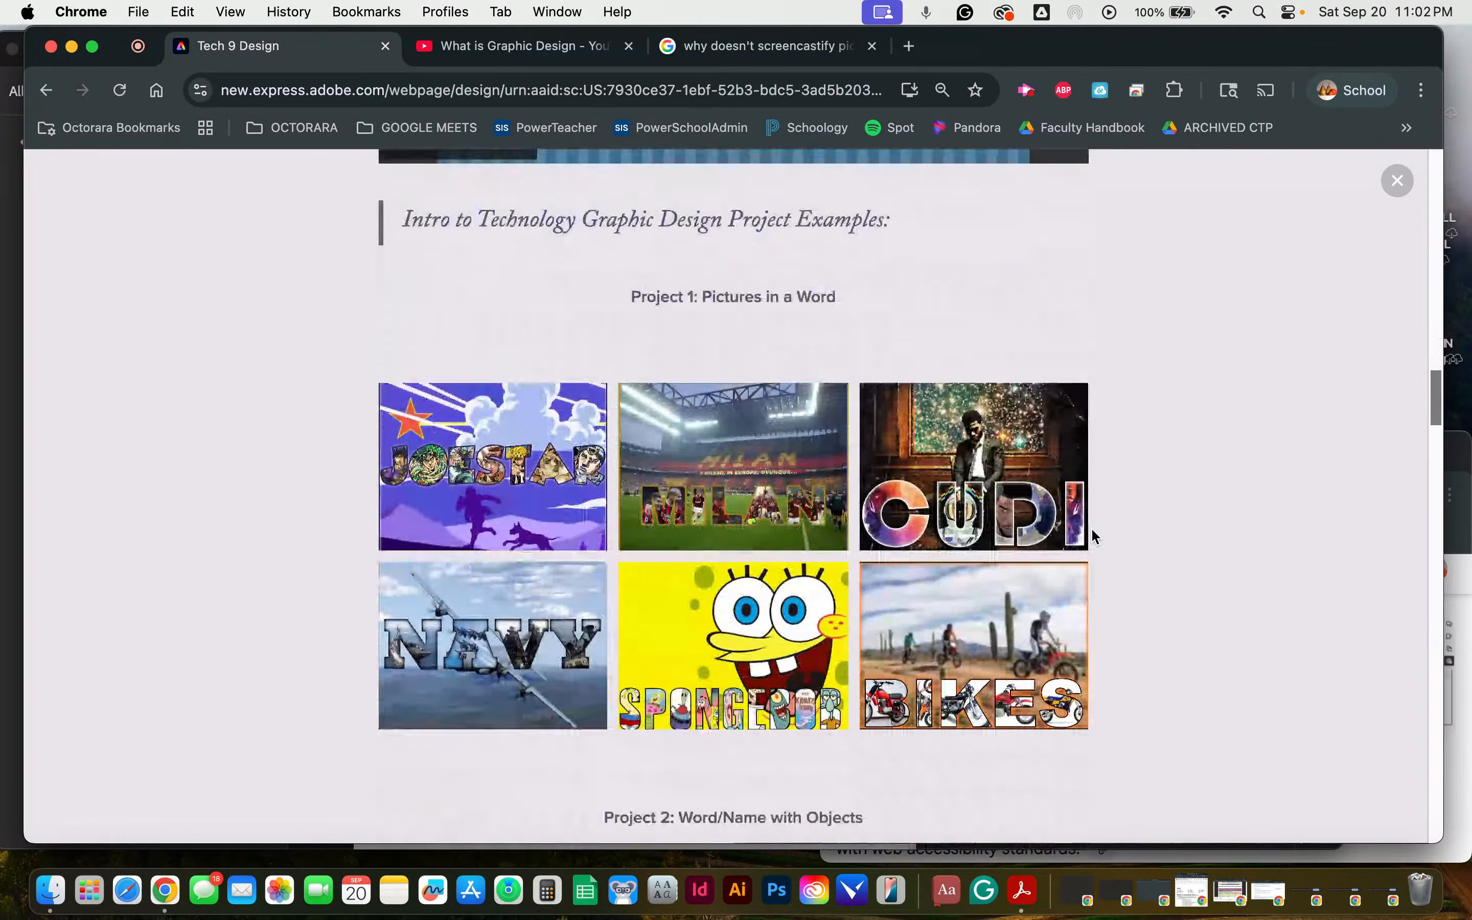
pyautogui.scroll(-1, 1092, 531)
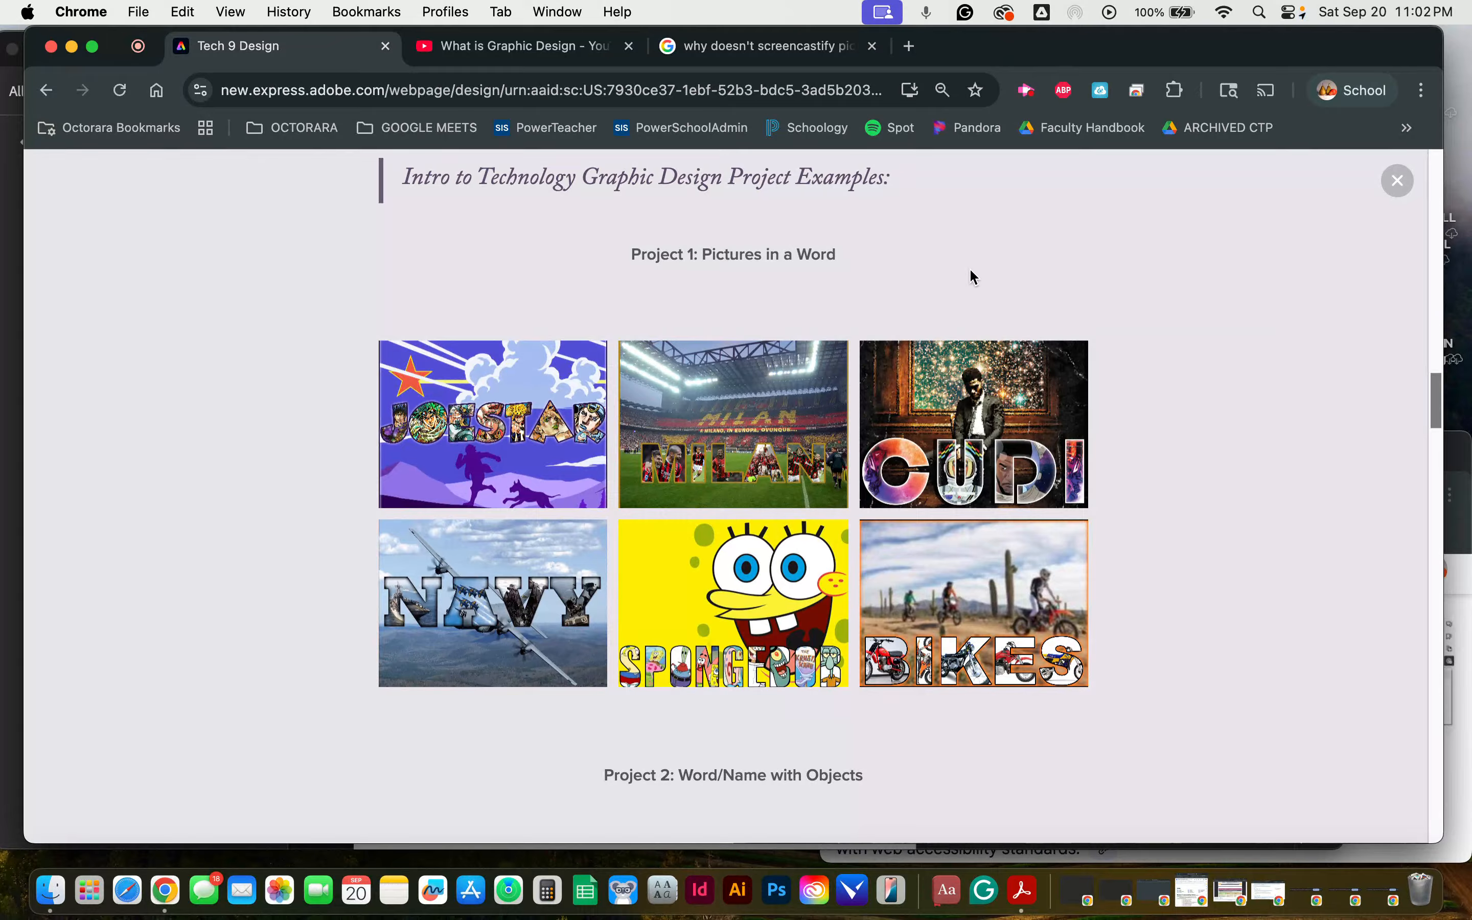
# Step: Enlarge the Joestar example, browse through the Milan and Cudi images, and close the enlarged gallery
pyautogui.click(517, 436)
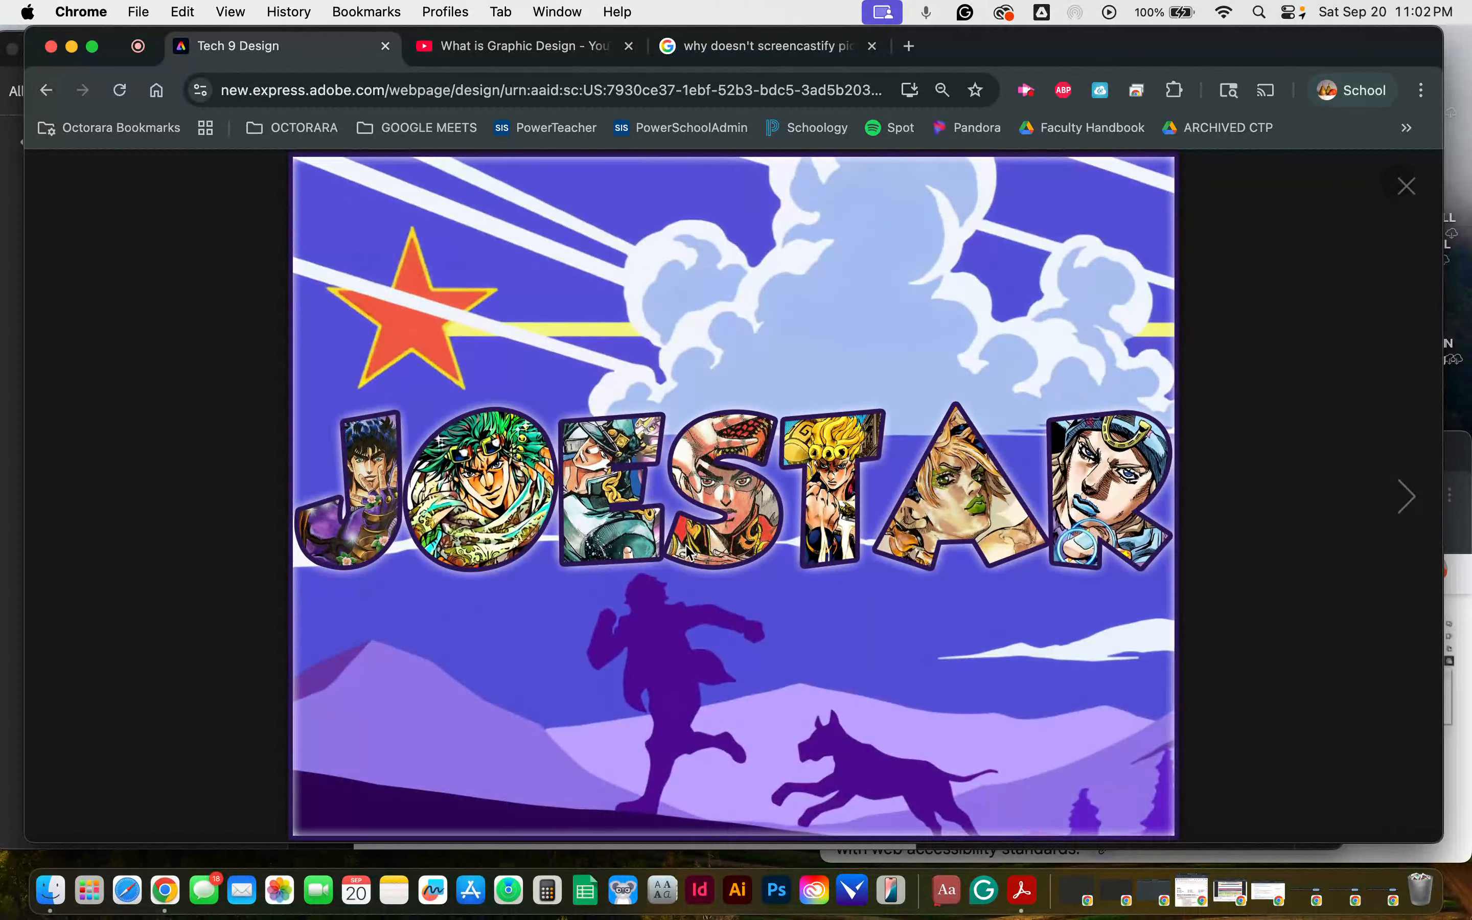
pyautogui.click(1406, 496)
pyautogui.click(1407, 495)
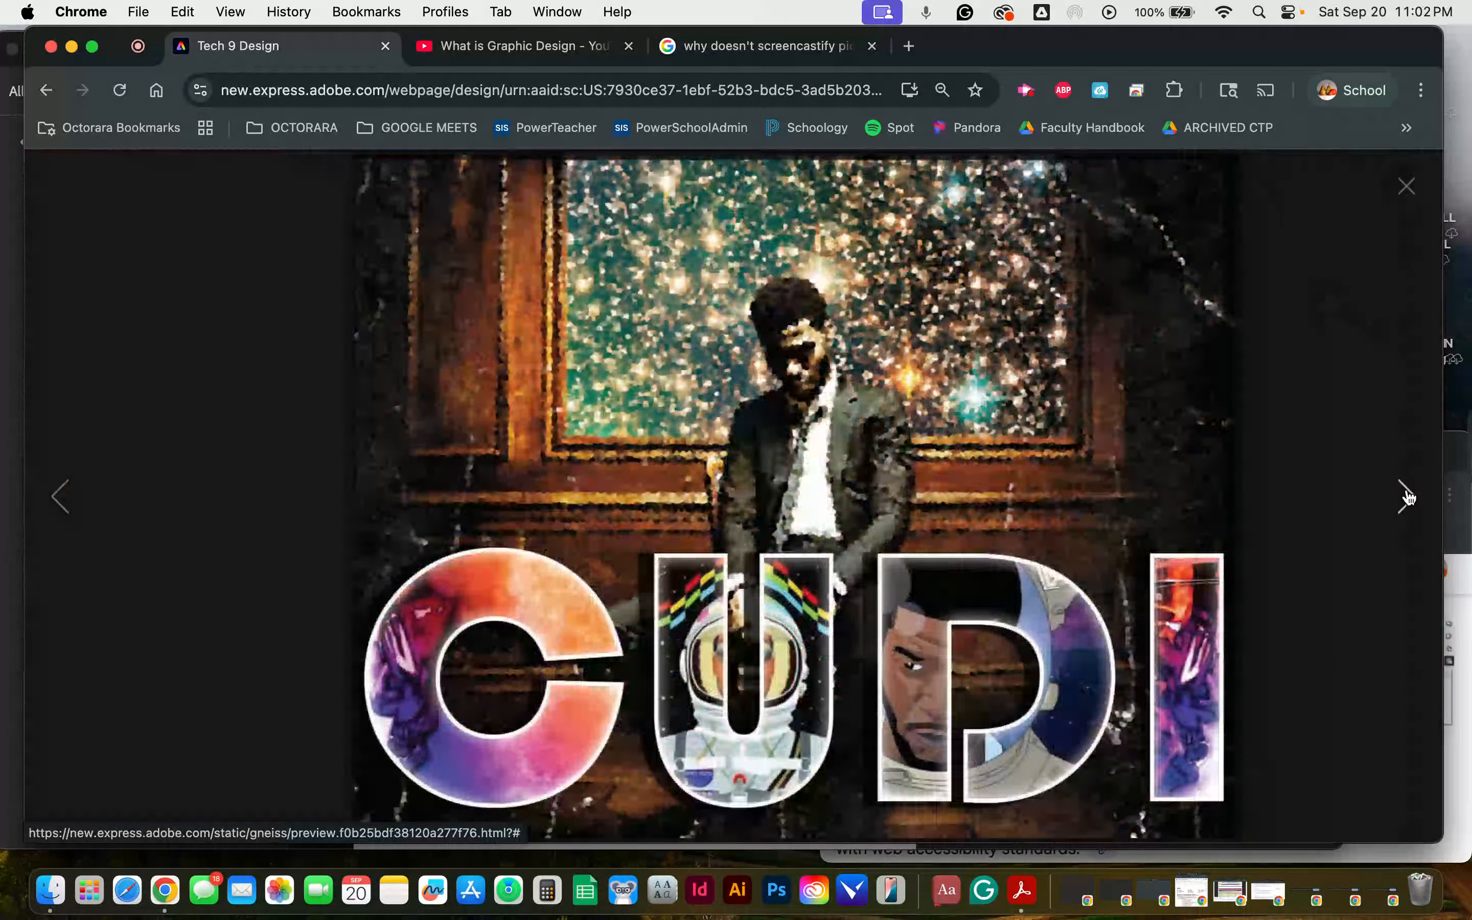
pyautogui.click(68, 504)
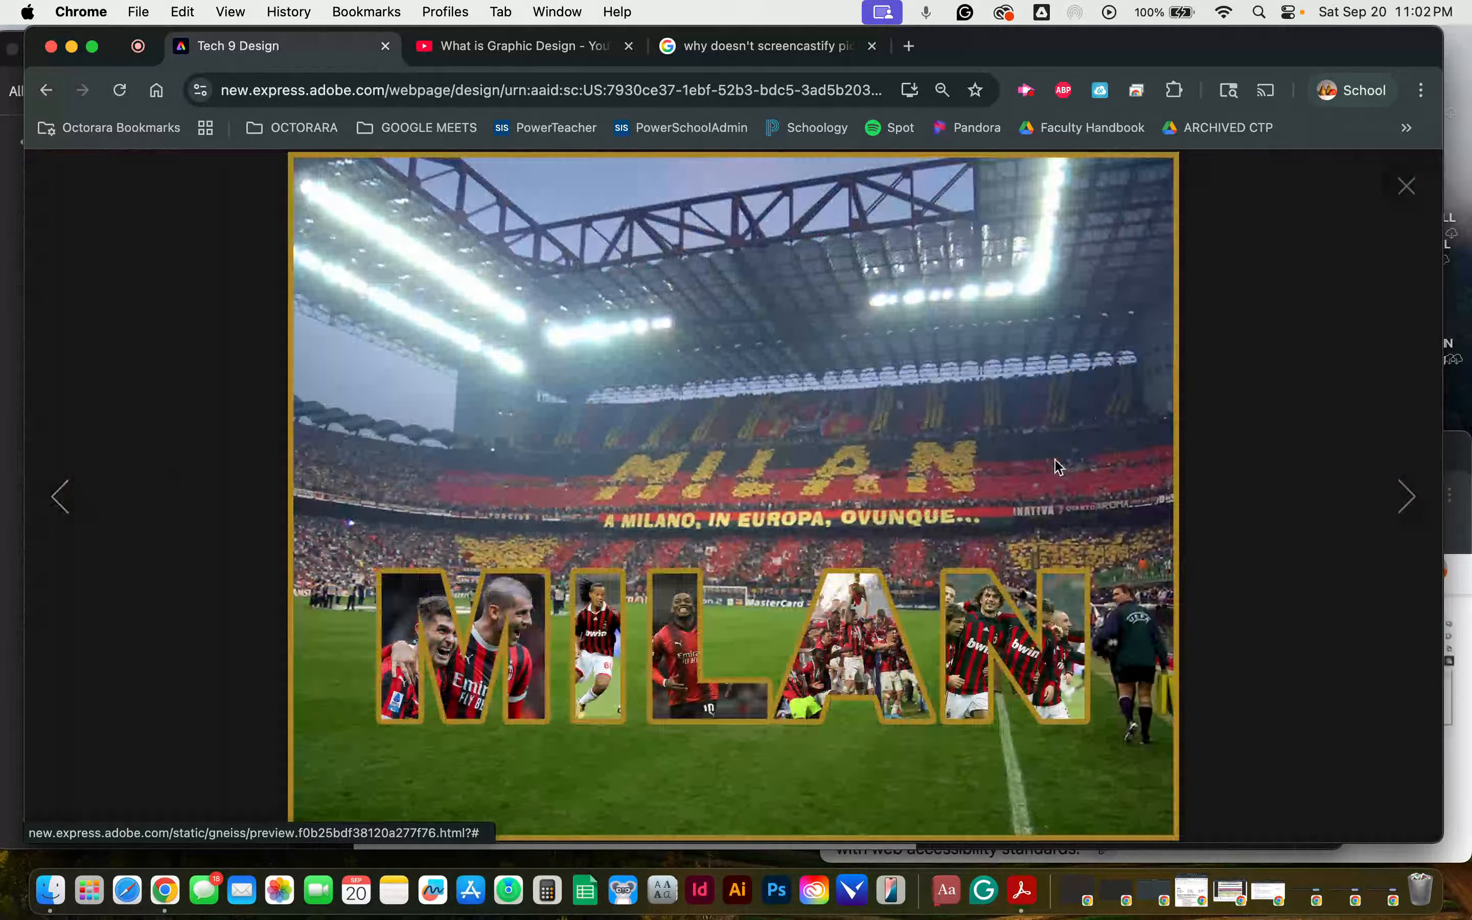
pyautogui.rightClick(1357, 517)
pyautogui.click(1363, 305)
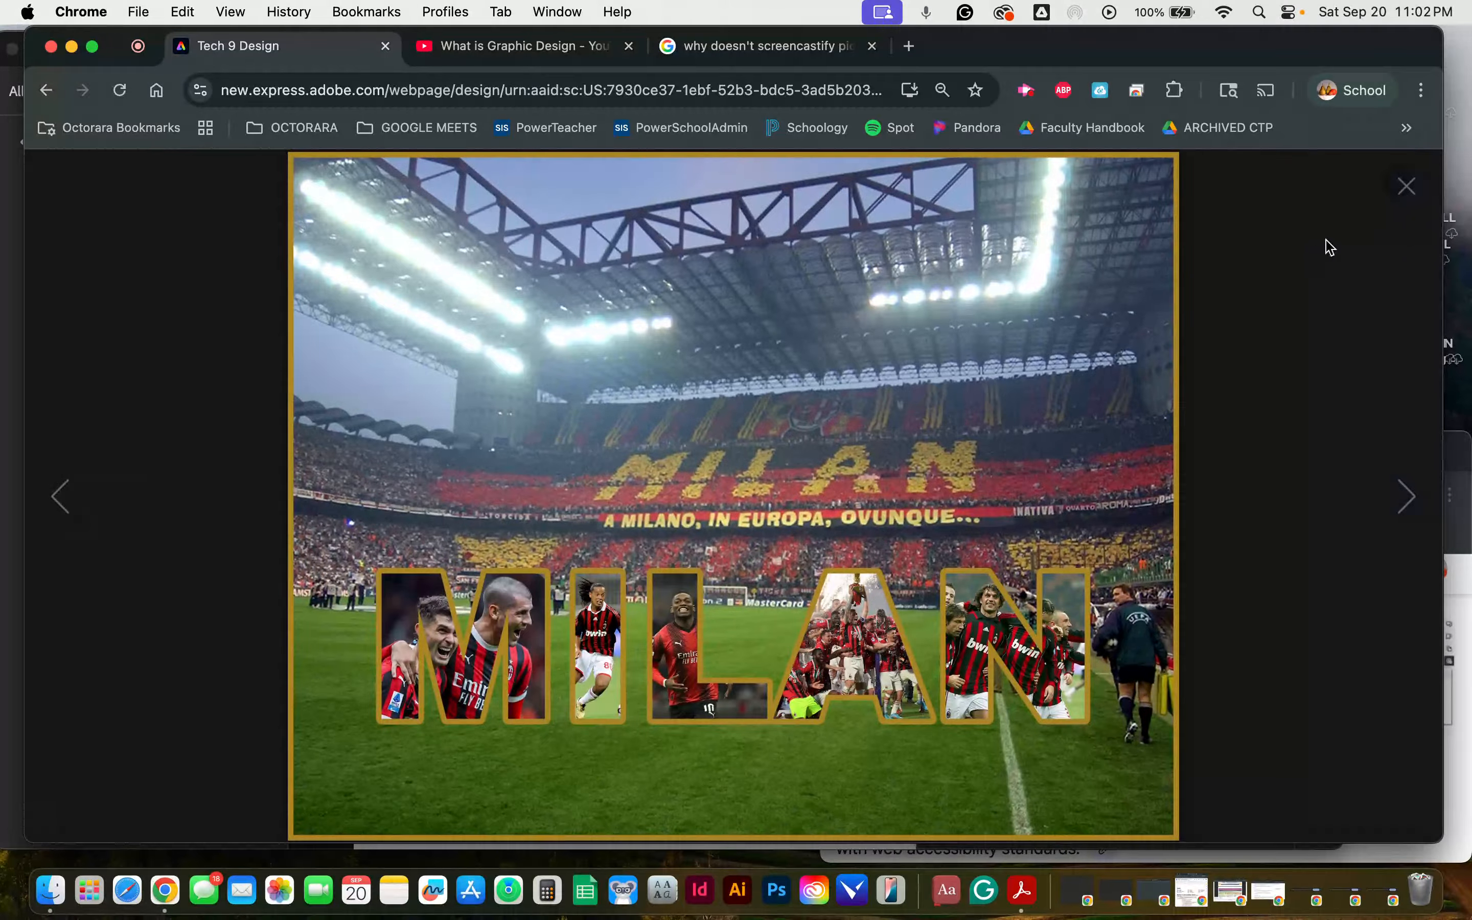
pyautogui.click(1402, 194)
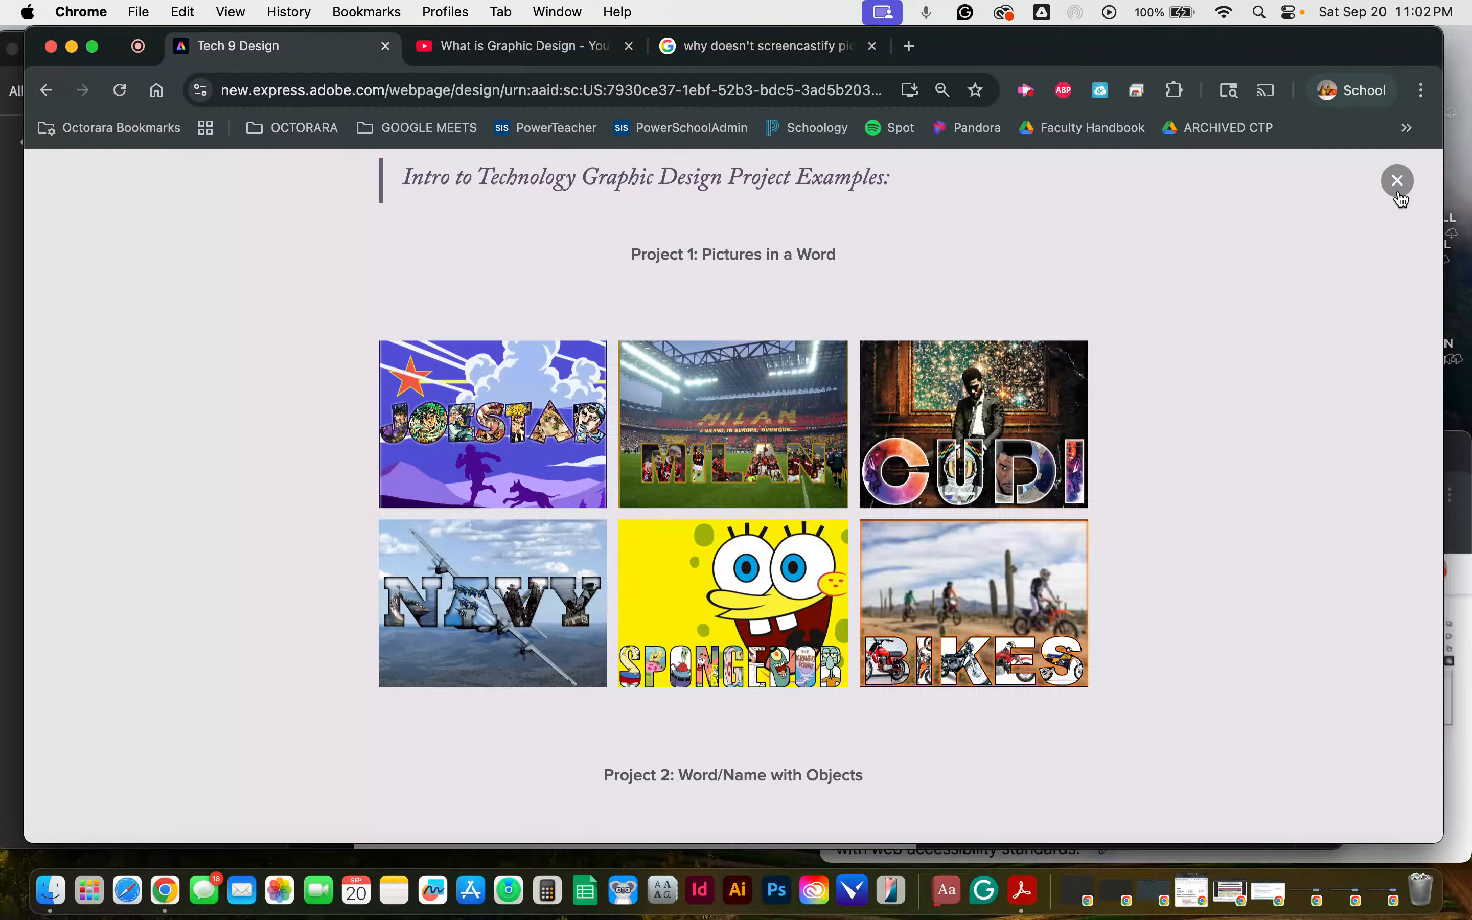
# Step: Exit the preview and view the alt text of the Spongebob image in the Pictures in a Word grid without saving changes
pyautogui.scroll(5, 1345, 420)
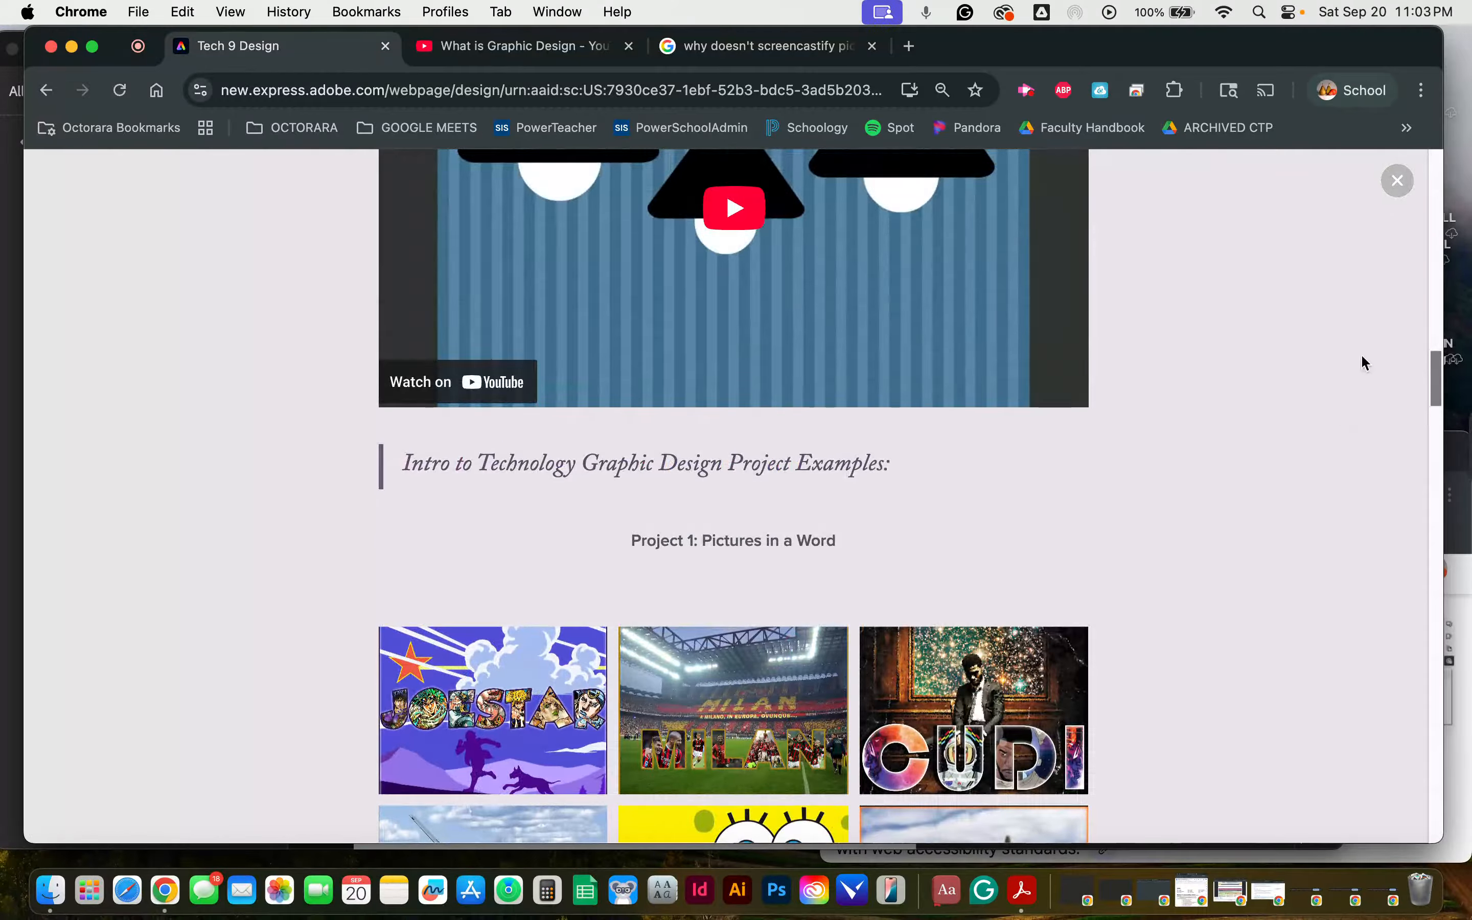
pyautogui.click(1400, 184)
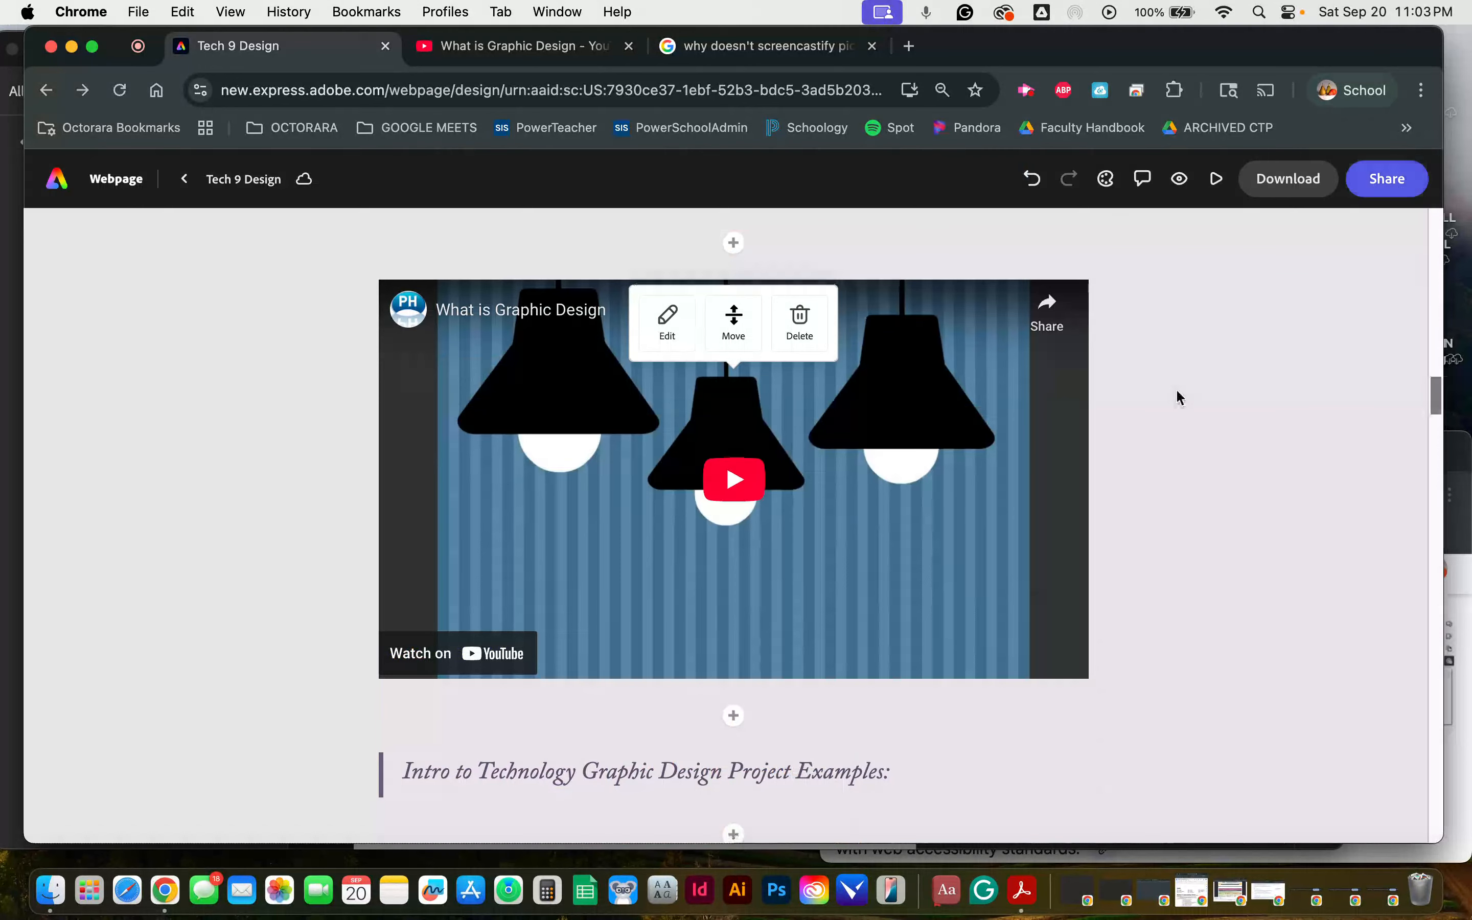
pyautogui.scroll(-10, 1179, 398)
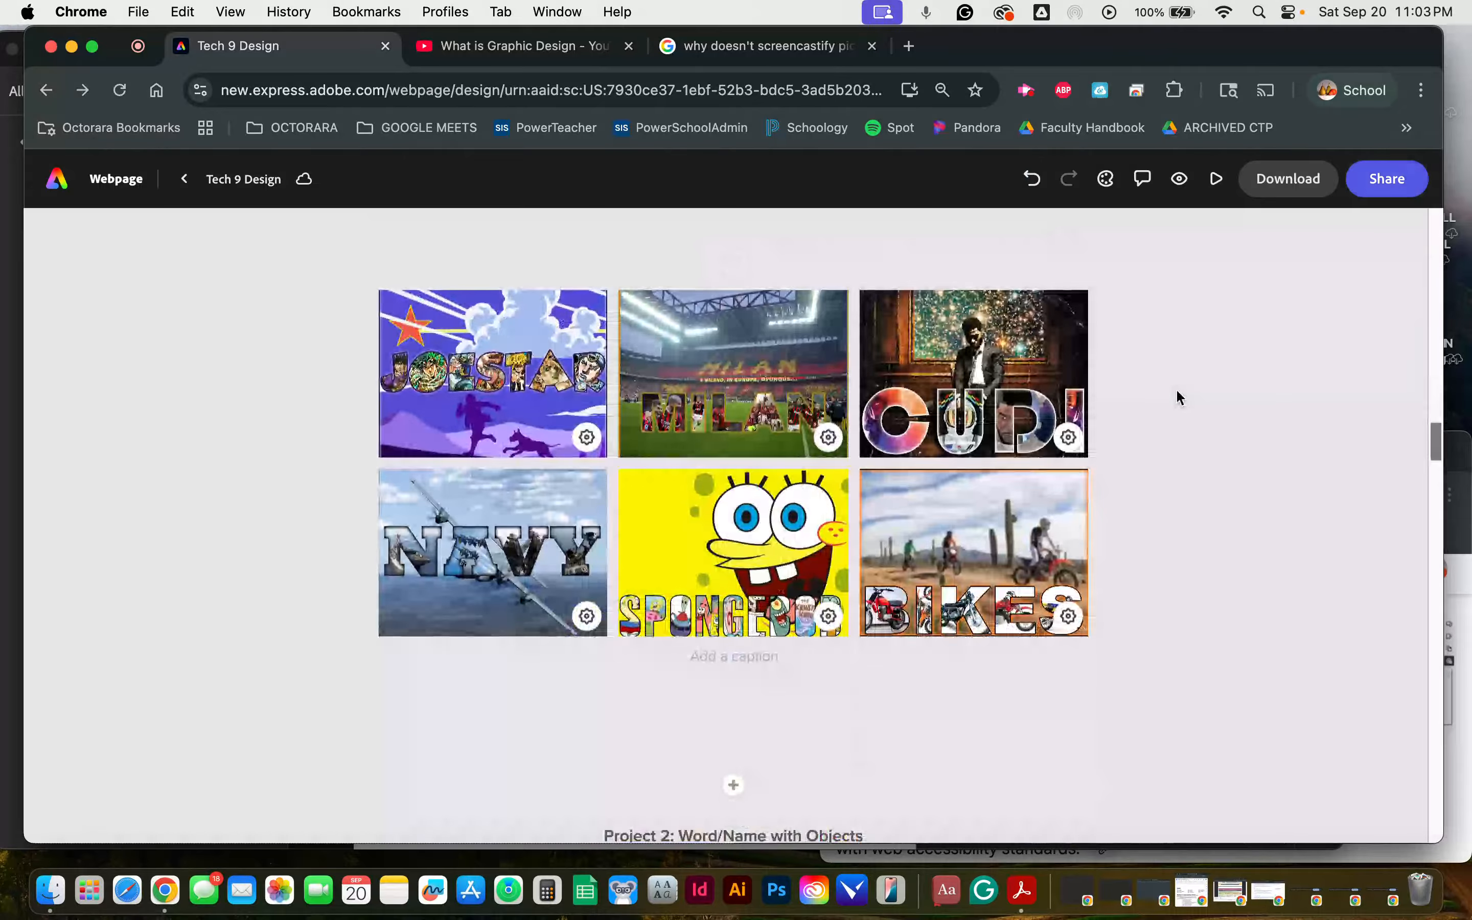
pyautogui.scroll(-1, 1004, 486)
pyautogui.click(829, 598)
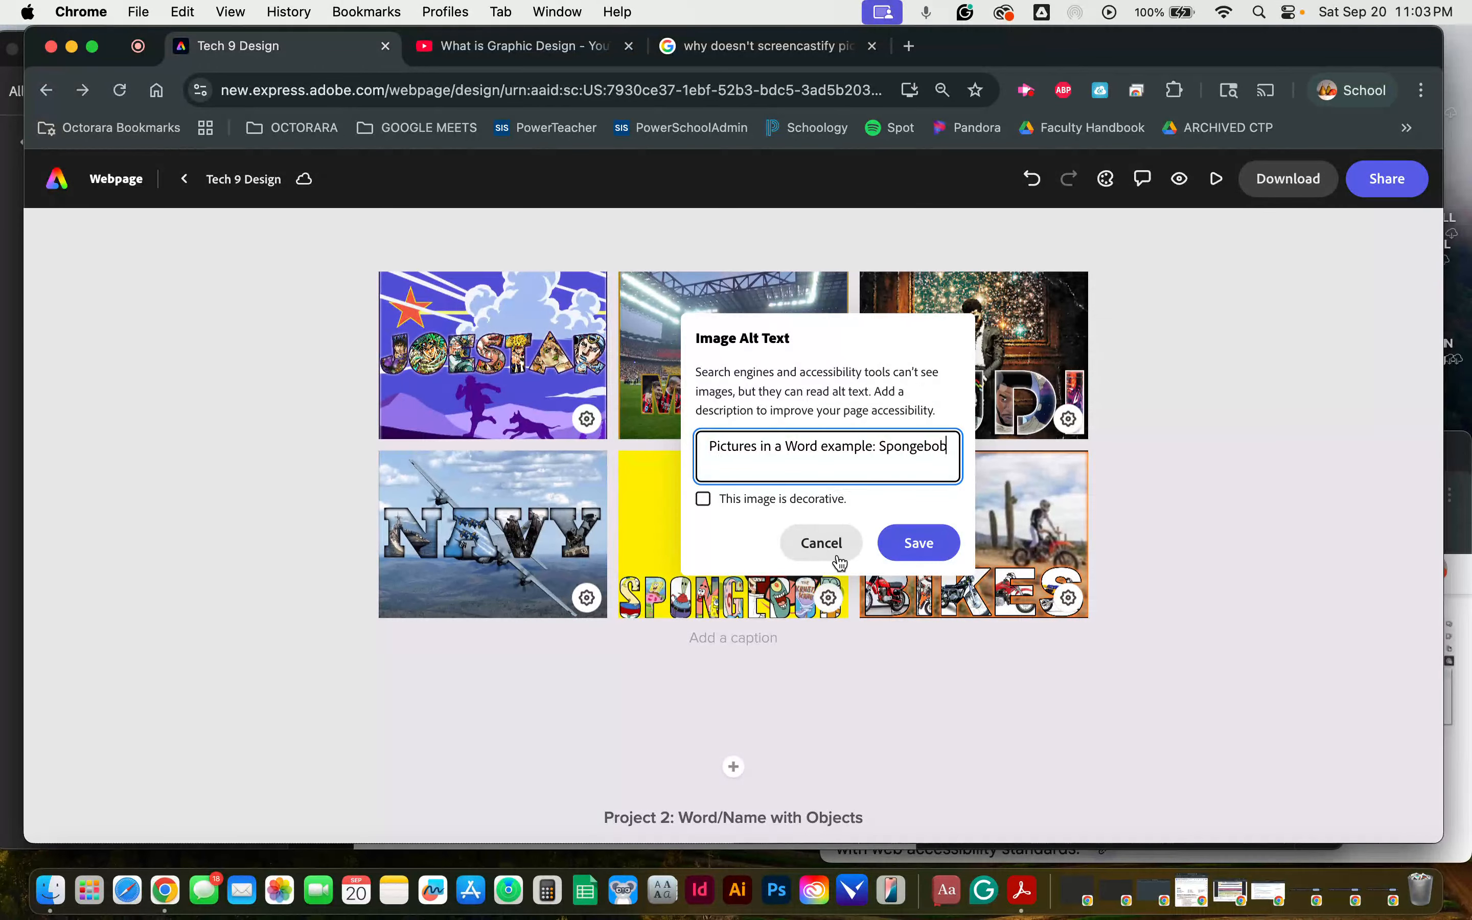
pyautogui.click(934, 681)
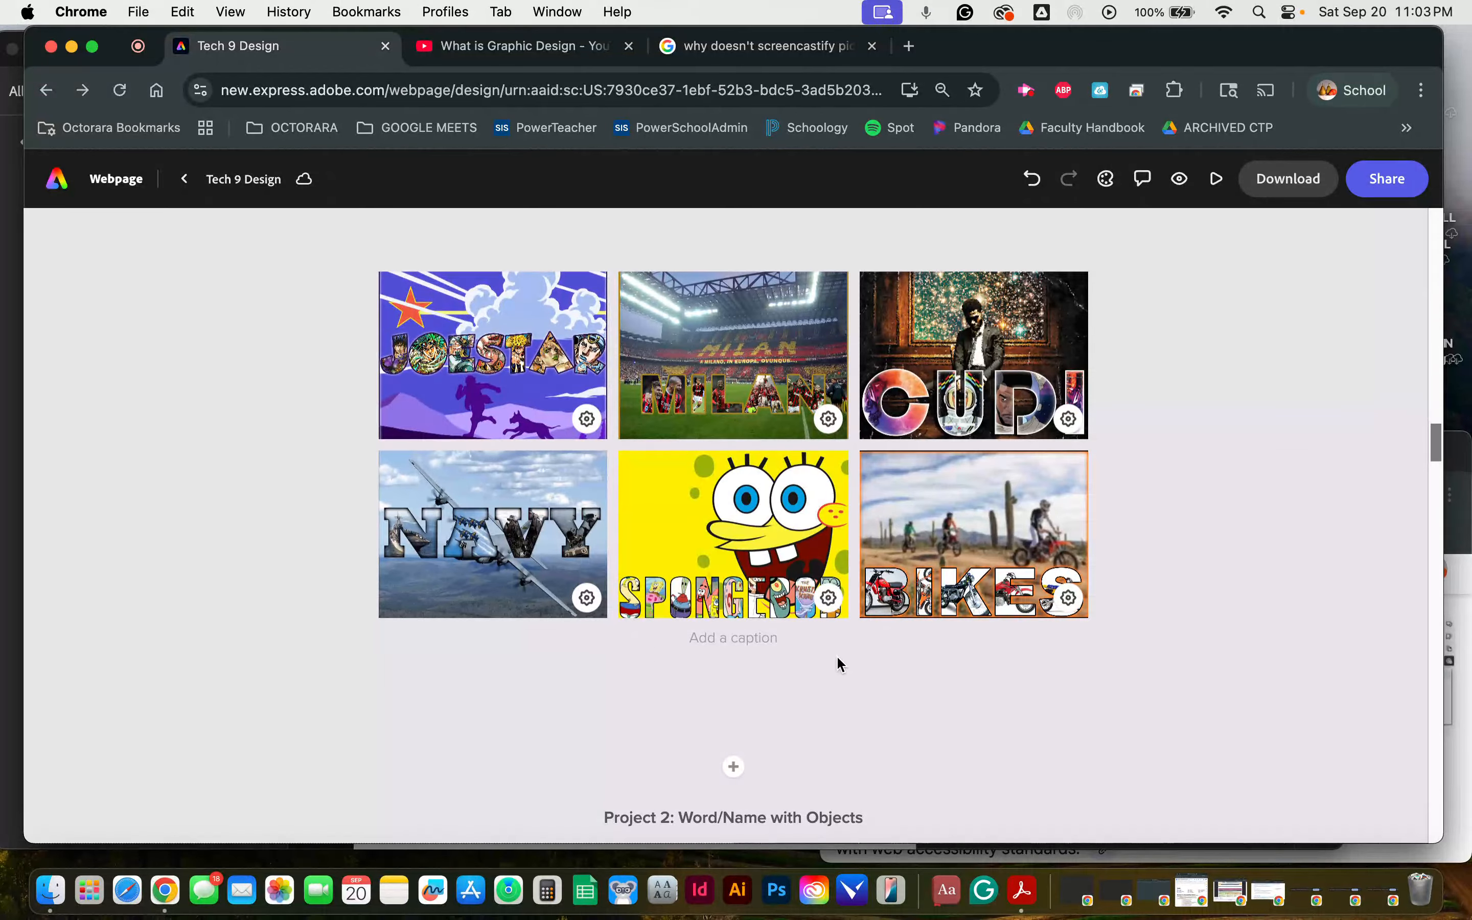
# Step: View the alt text of the skateboard-lettered image in the Word/Name with Objects grid without saving changes
pyautogui.scroll(-10, 838, 663)
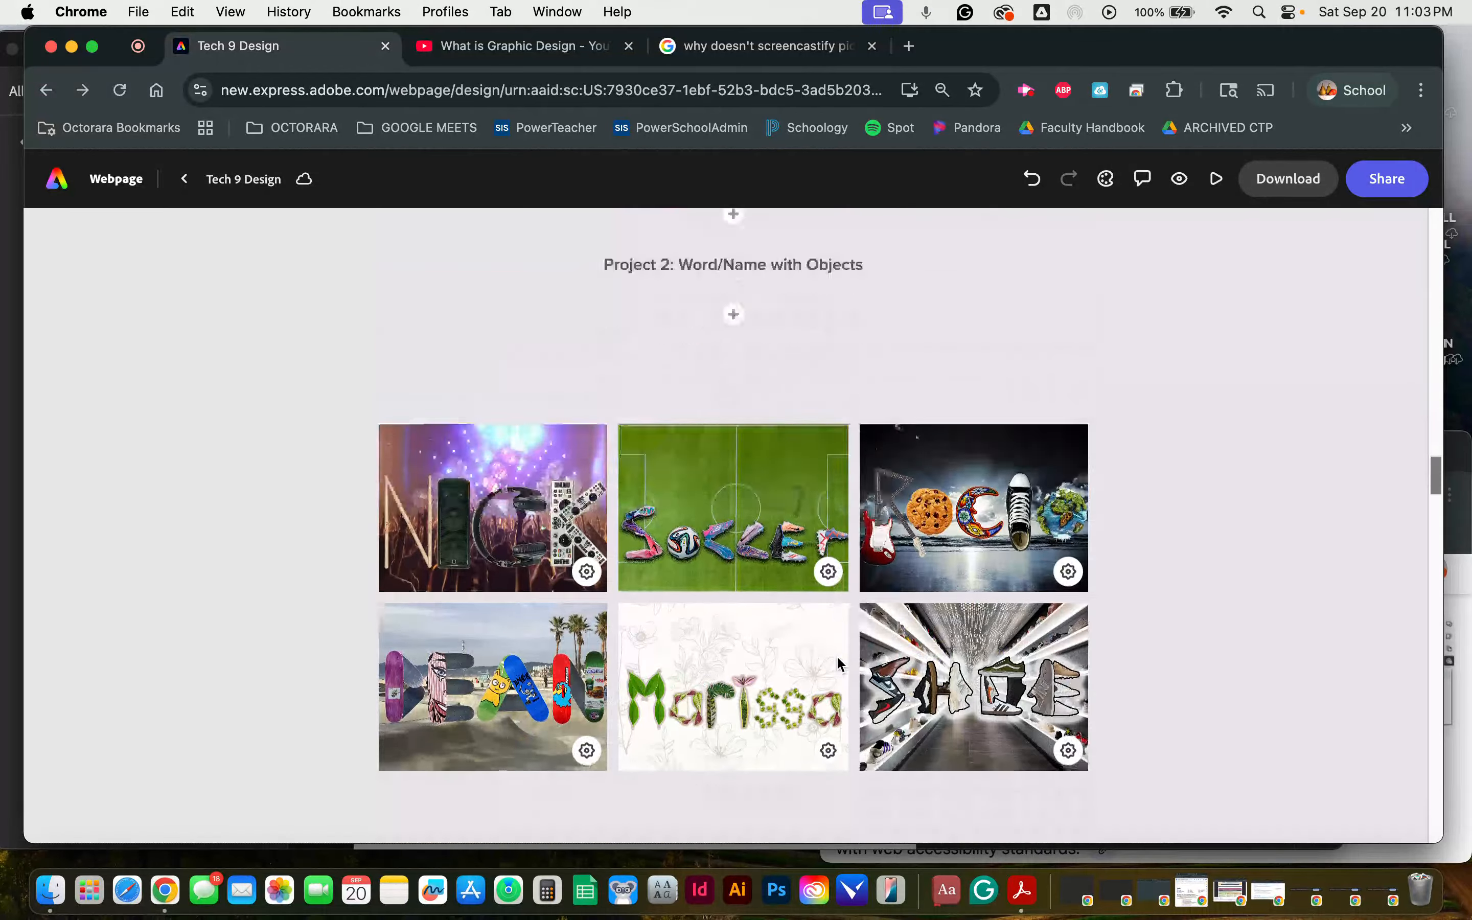
pyautogui.scroll(-2, 838, 664)
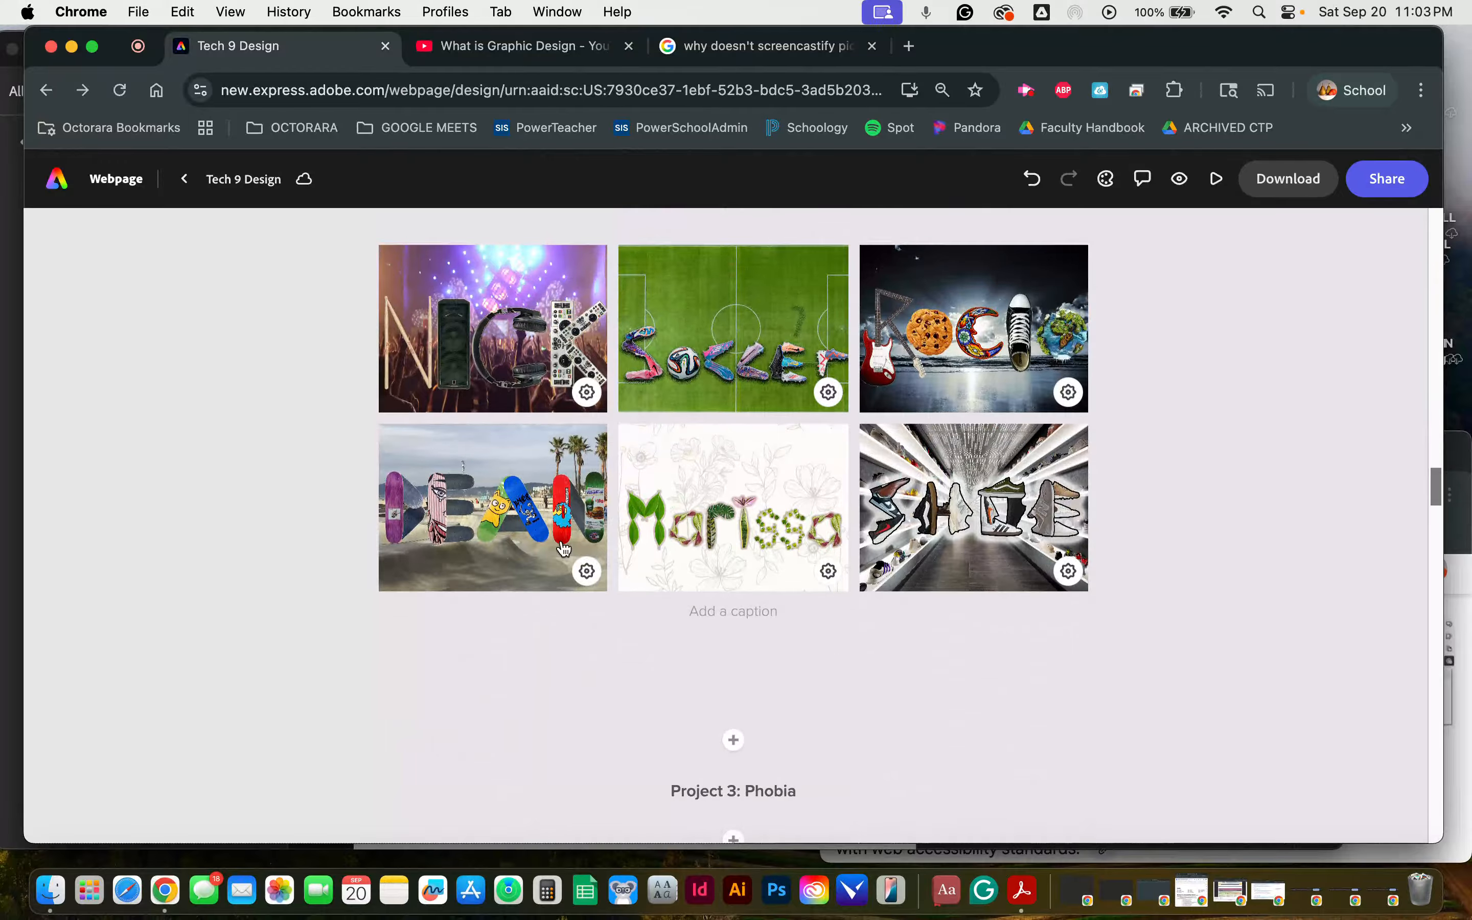
pyautogui.click(588, 572)
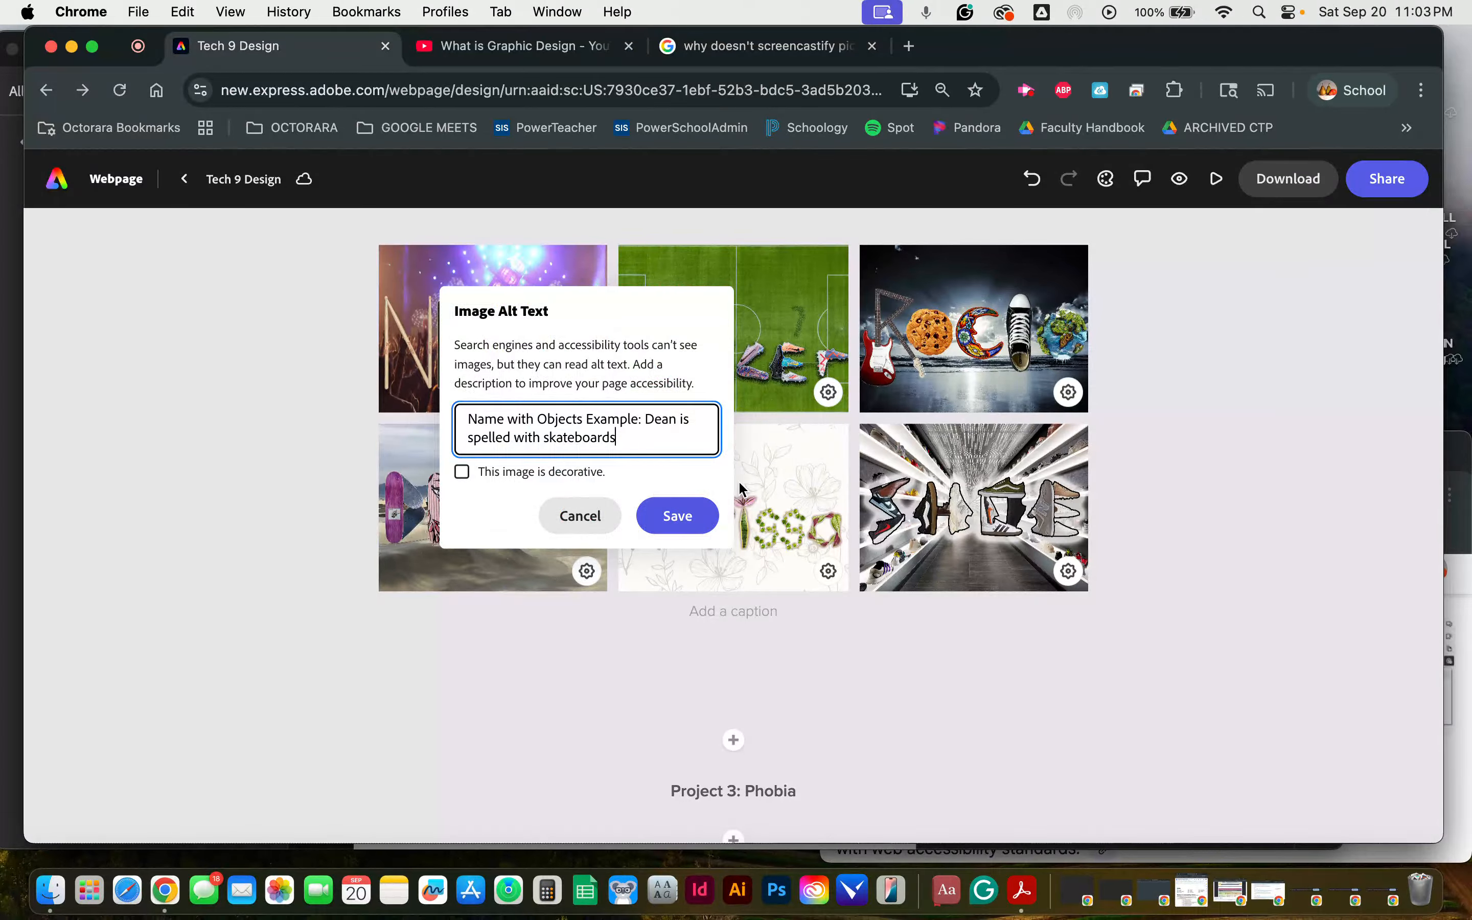
pyautogui.press('Escape')
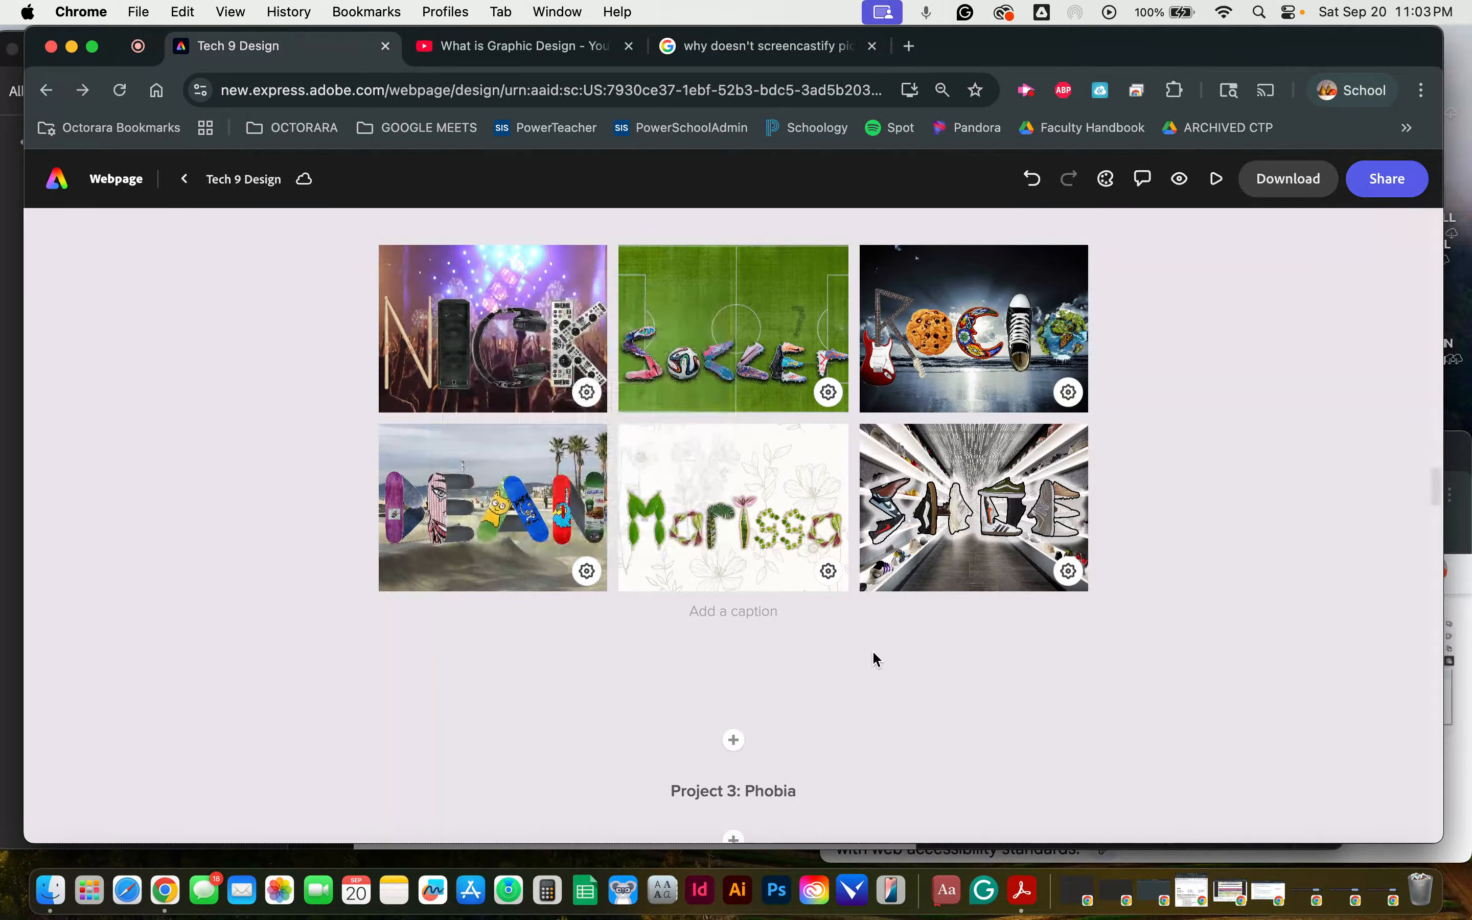
# Step: View the alt text of the Mottephobia image in the Project 3: Phobia grid and close it without saving
pyautogui.scroll(-10, 873, 649)
pyautogui.scroll(-5, 873, 649)
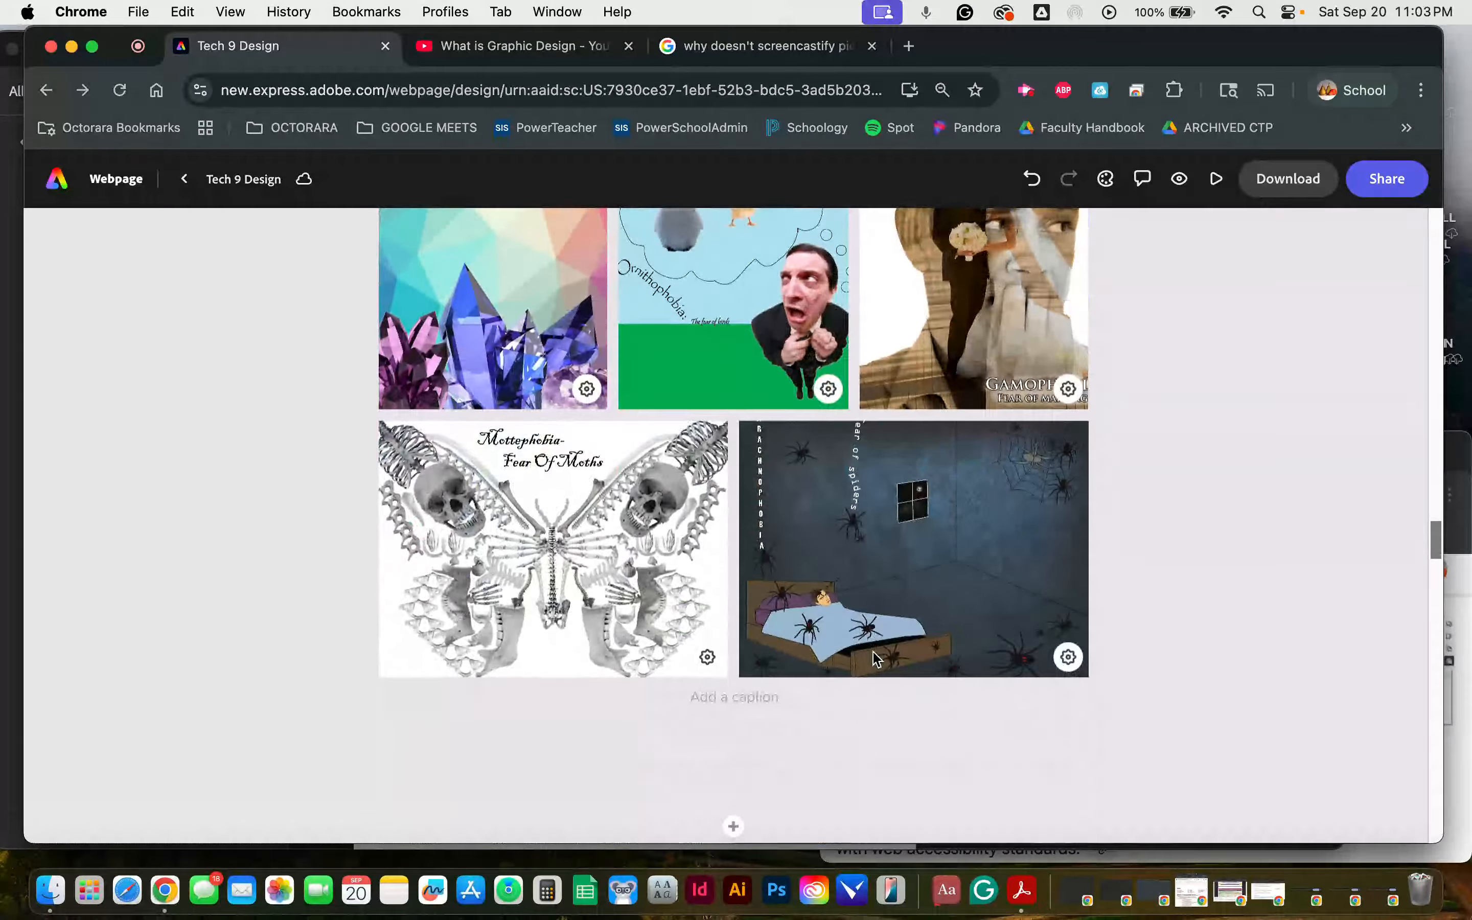
pyautogui.click(707, 636)
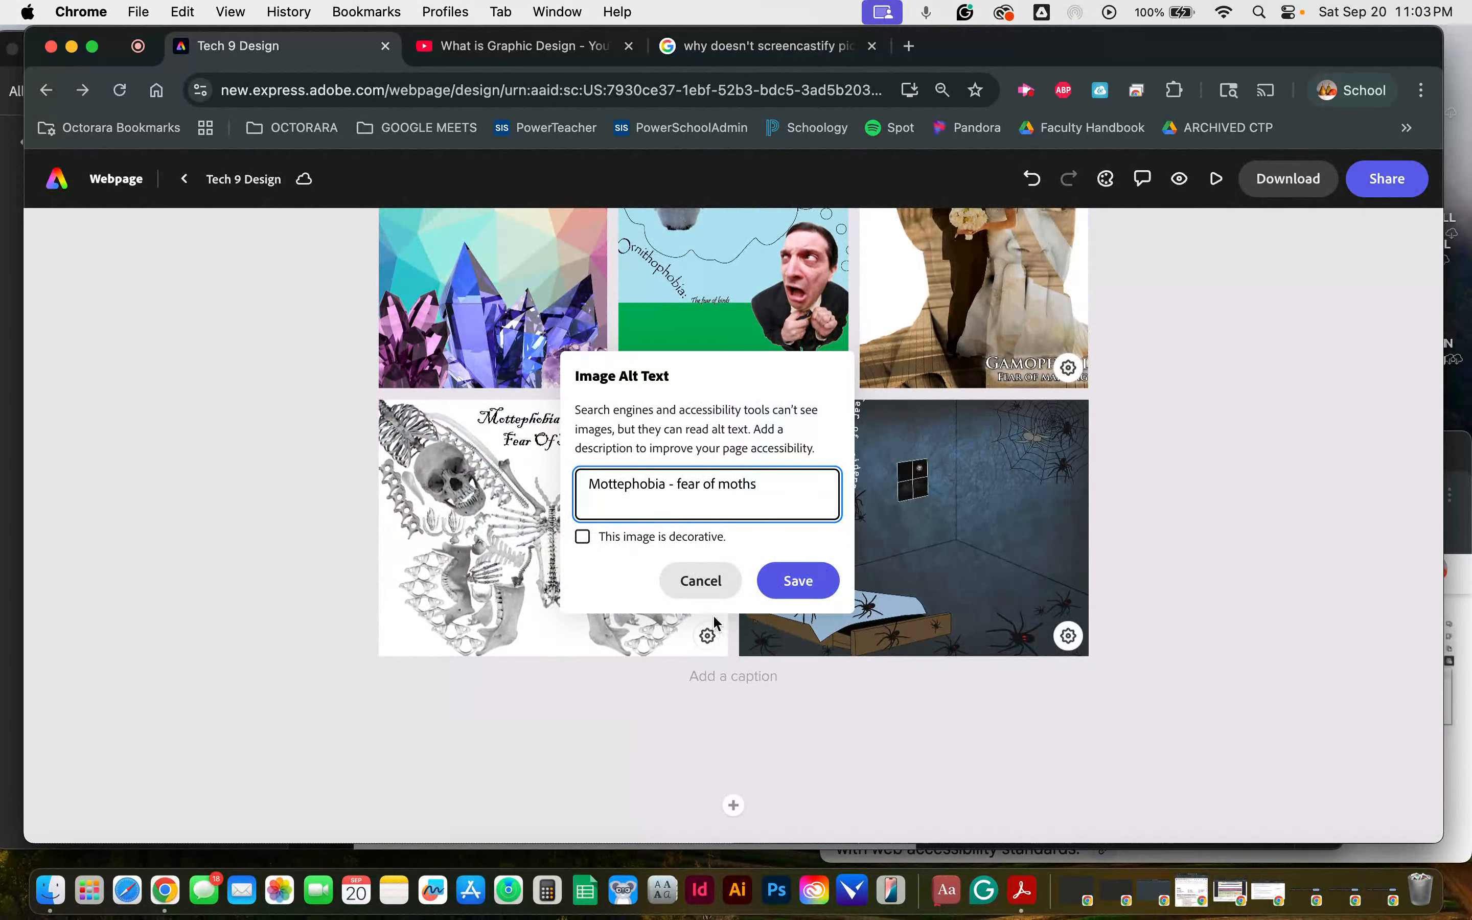
pyautogui.click(829, 704)
# Step: Look through the Project 4: 50 List examples, the Rules & Expectations and the other art room expectations
pyautogui.scroll(-13, 829, 704)
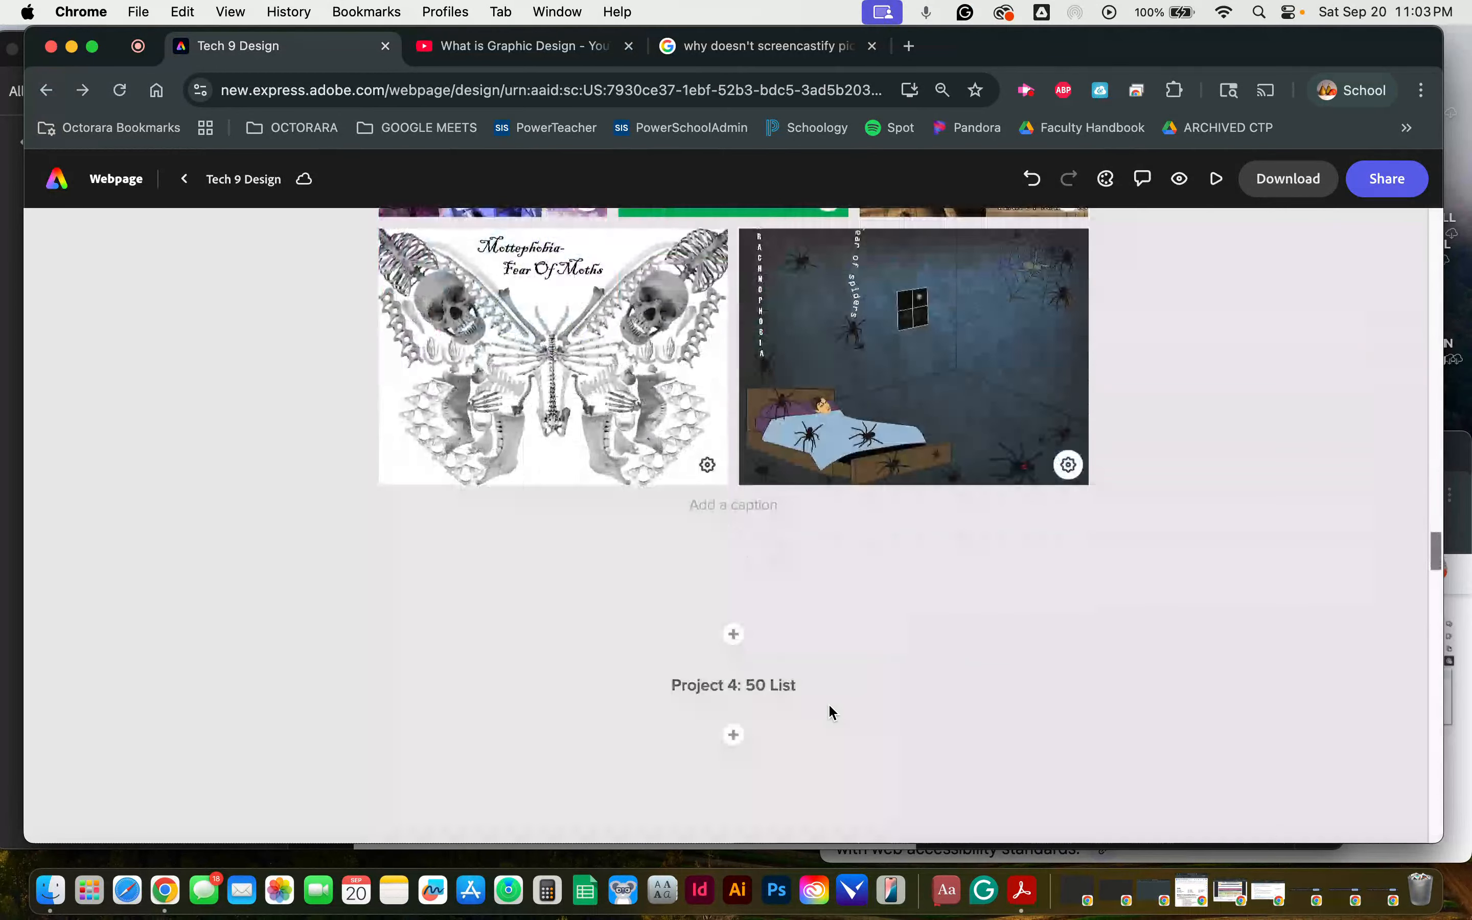
pyautogui.scroll(-10, 830, 712)
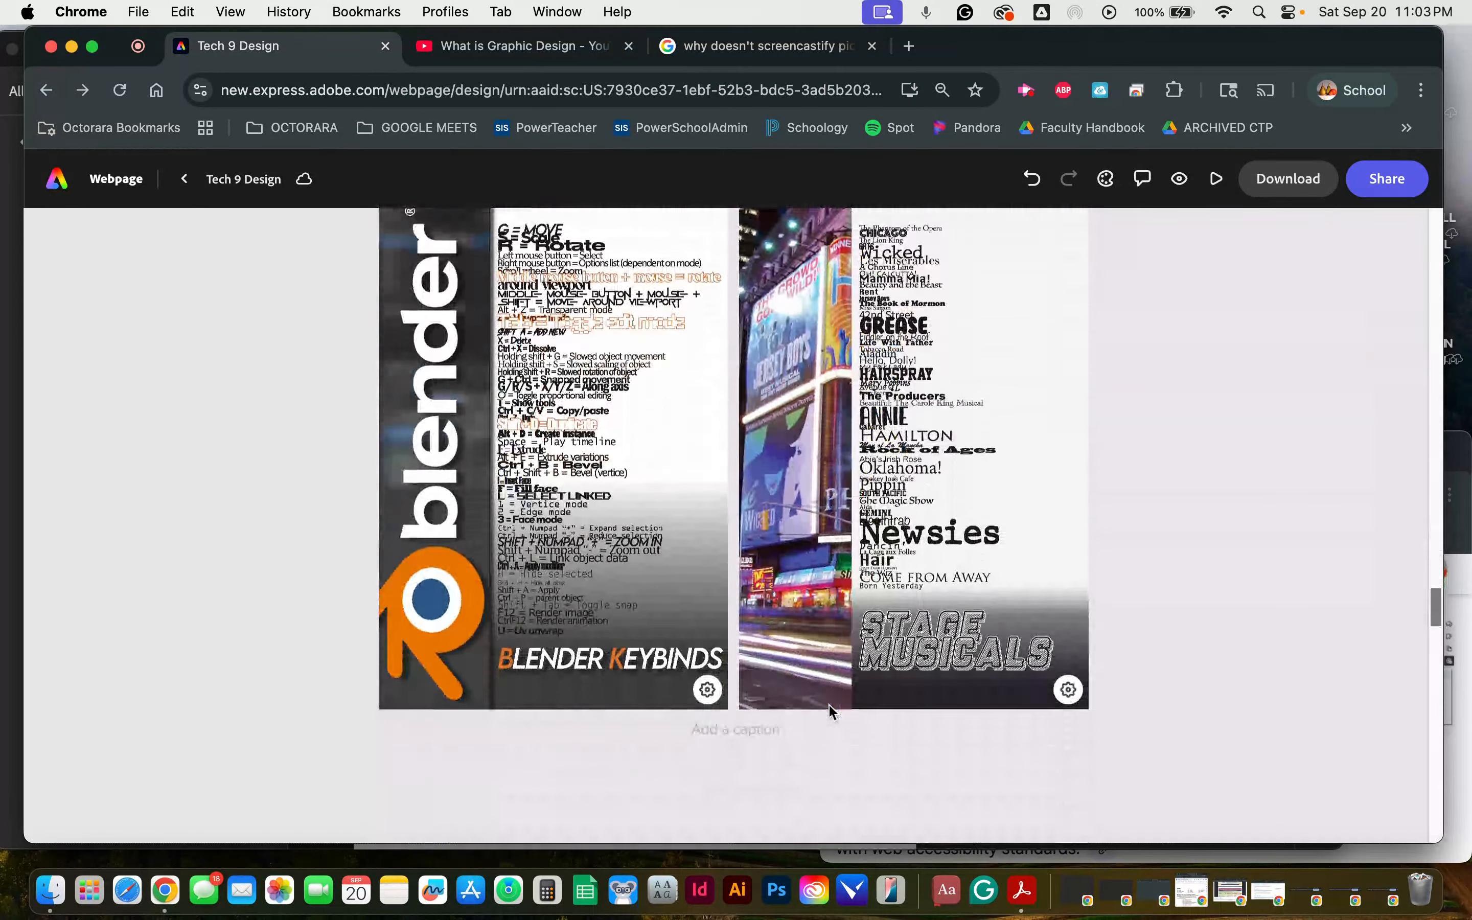
pyautogui.scroll(-8, 832, 711)
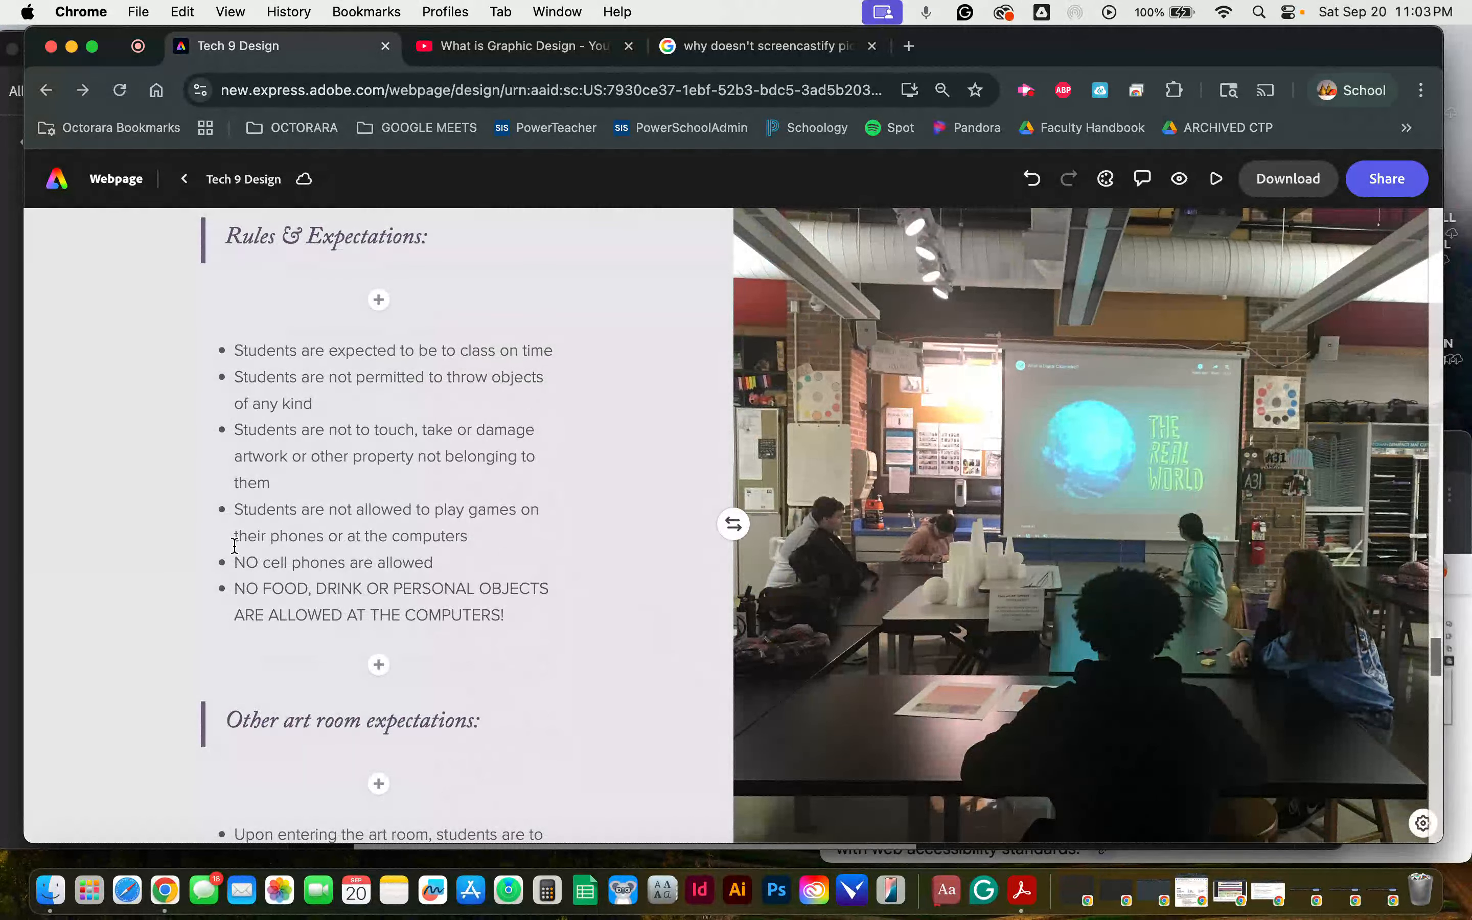
pyautogui.scroll(-15, 627, 475)
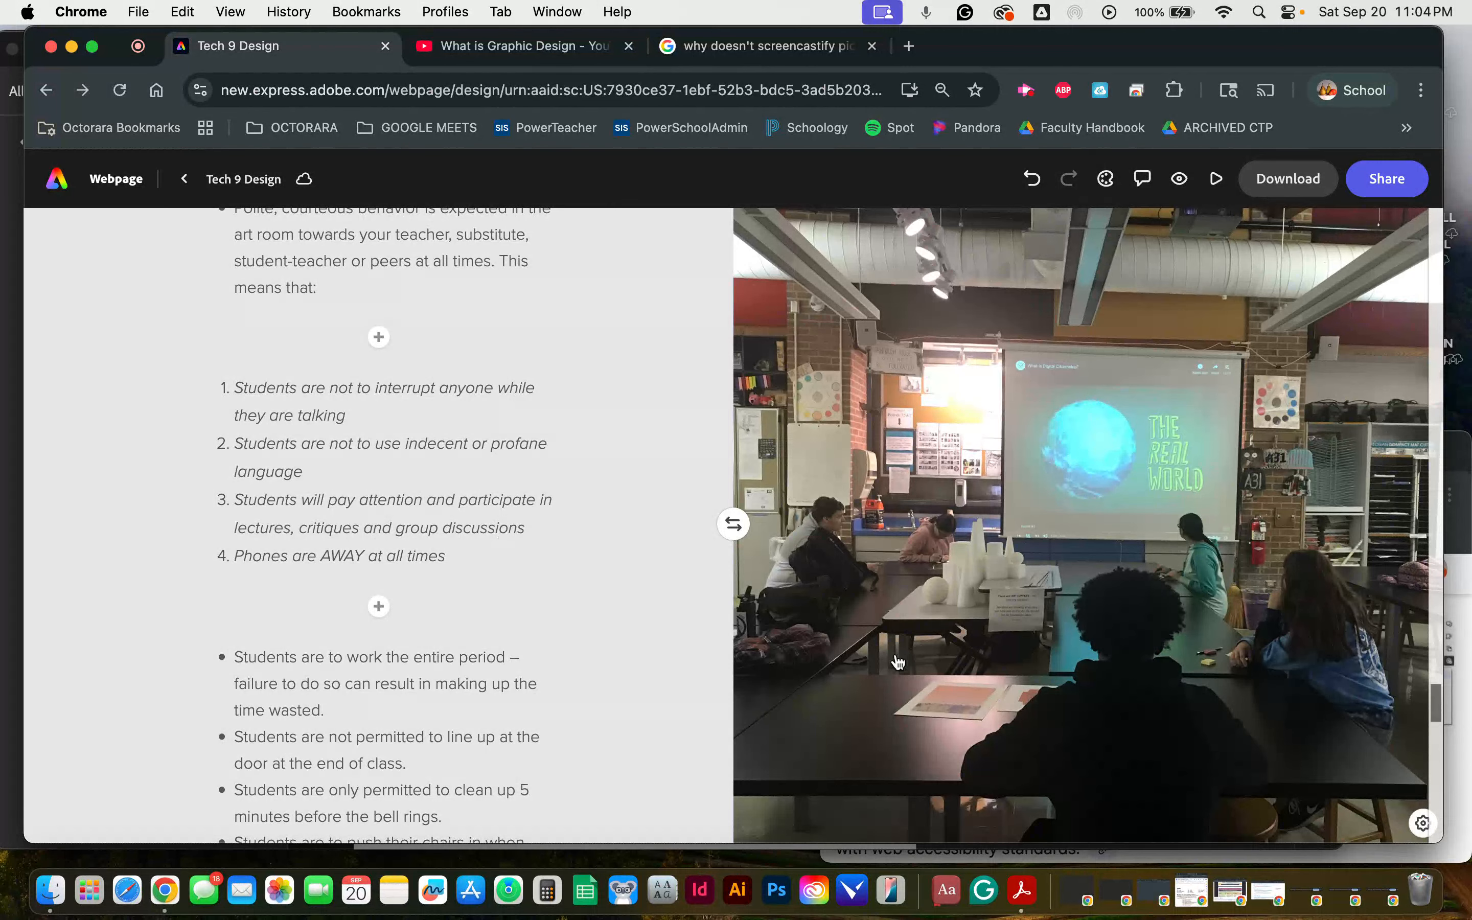
pyautogui.scroll(-3, 667, 504)
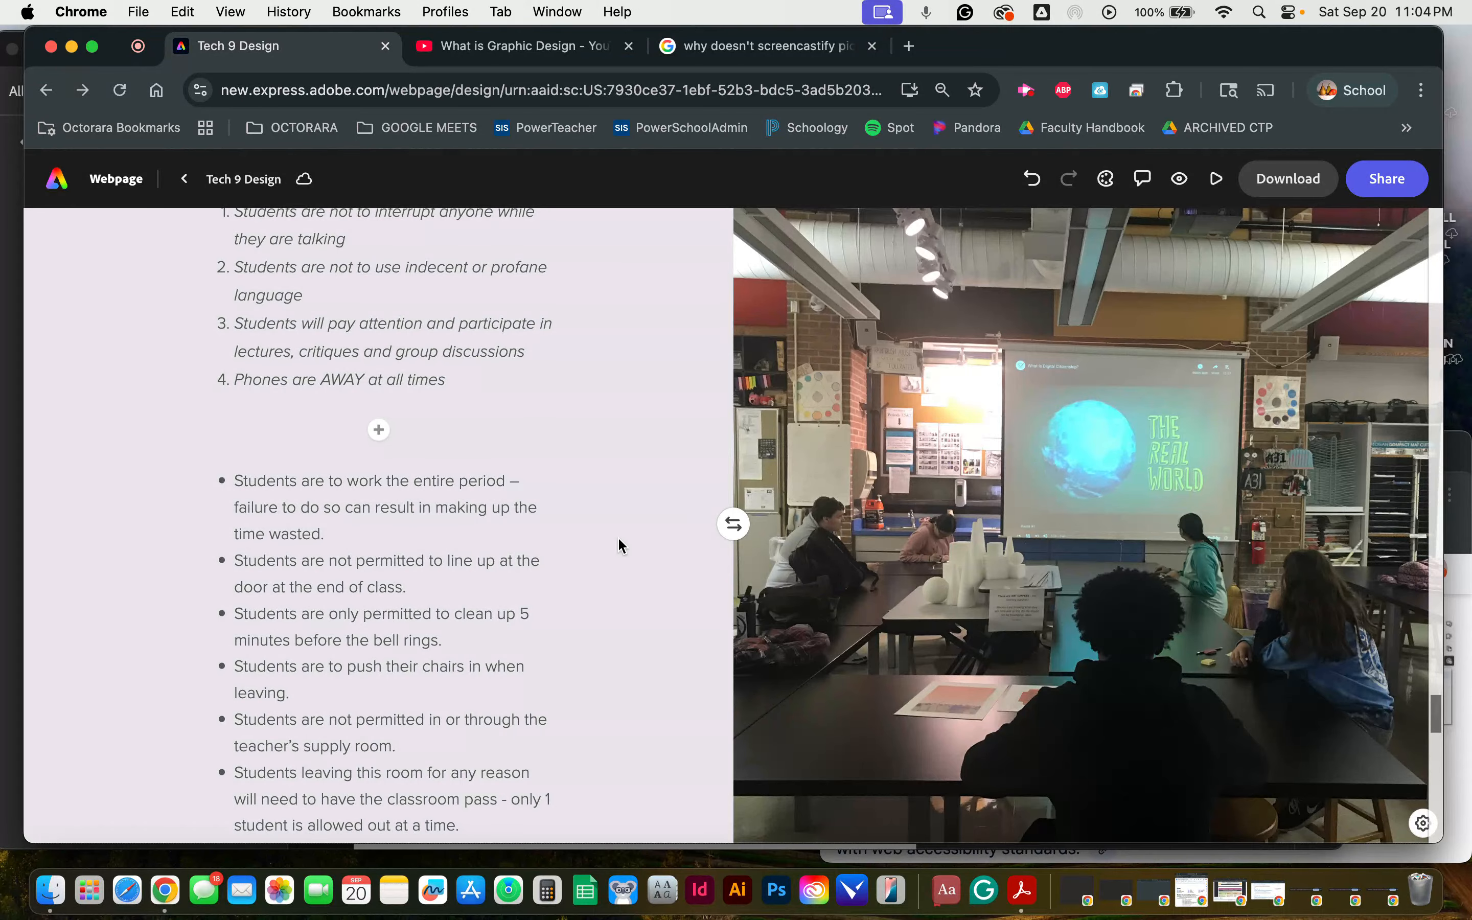
# Step: Turn on the macOS Color Filters accessibility feature for the whole screen
pyautogui.press('alt+super+F5')
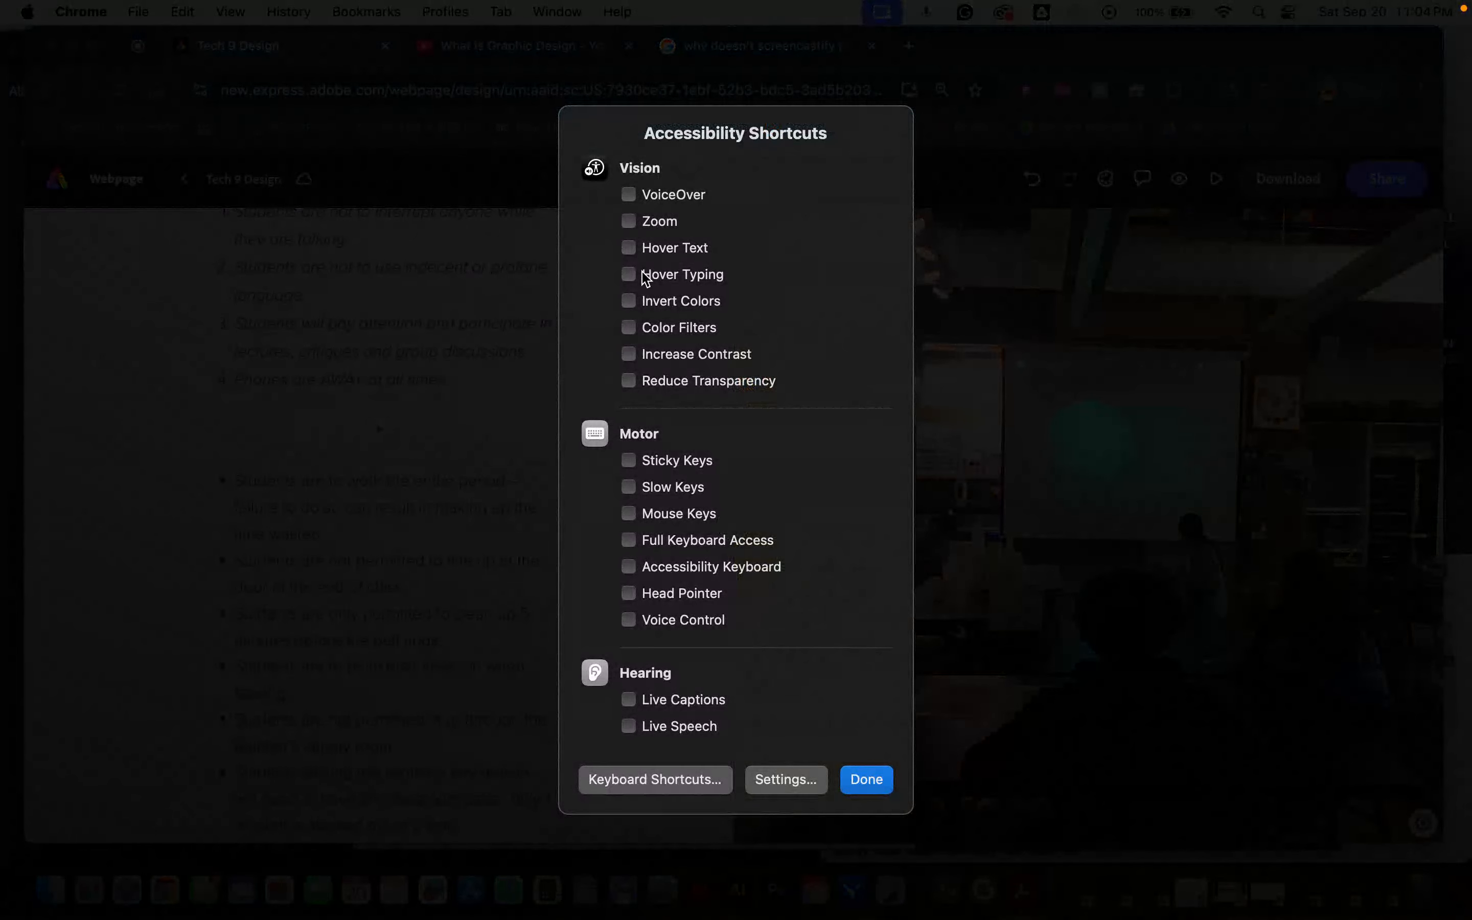
pyautogui.click(629, 328)
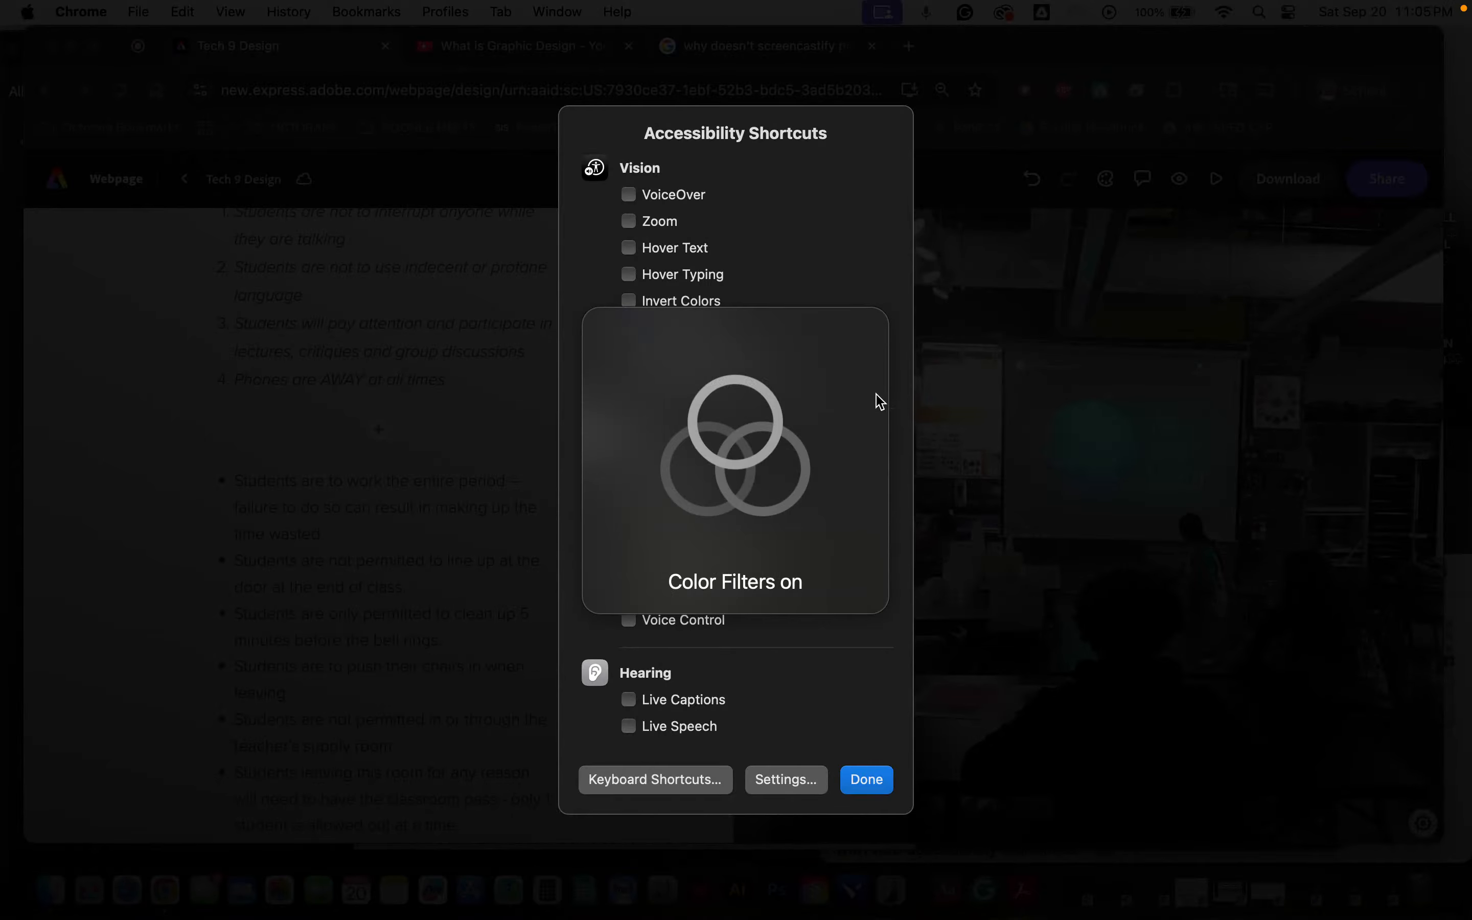
pyautogui.click(876, 783)
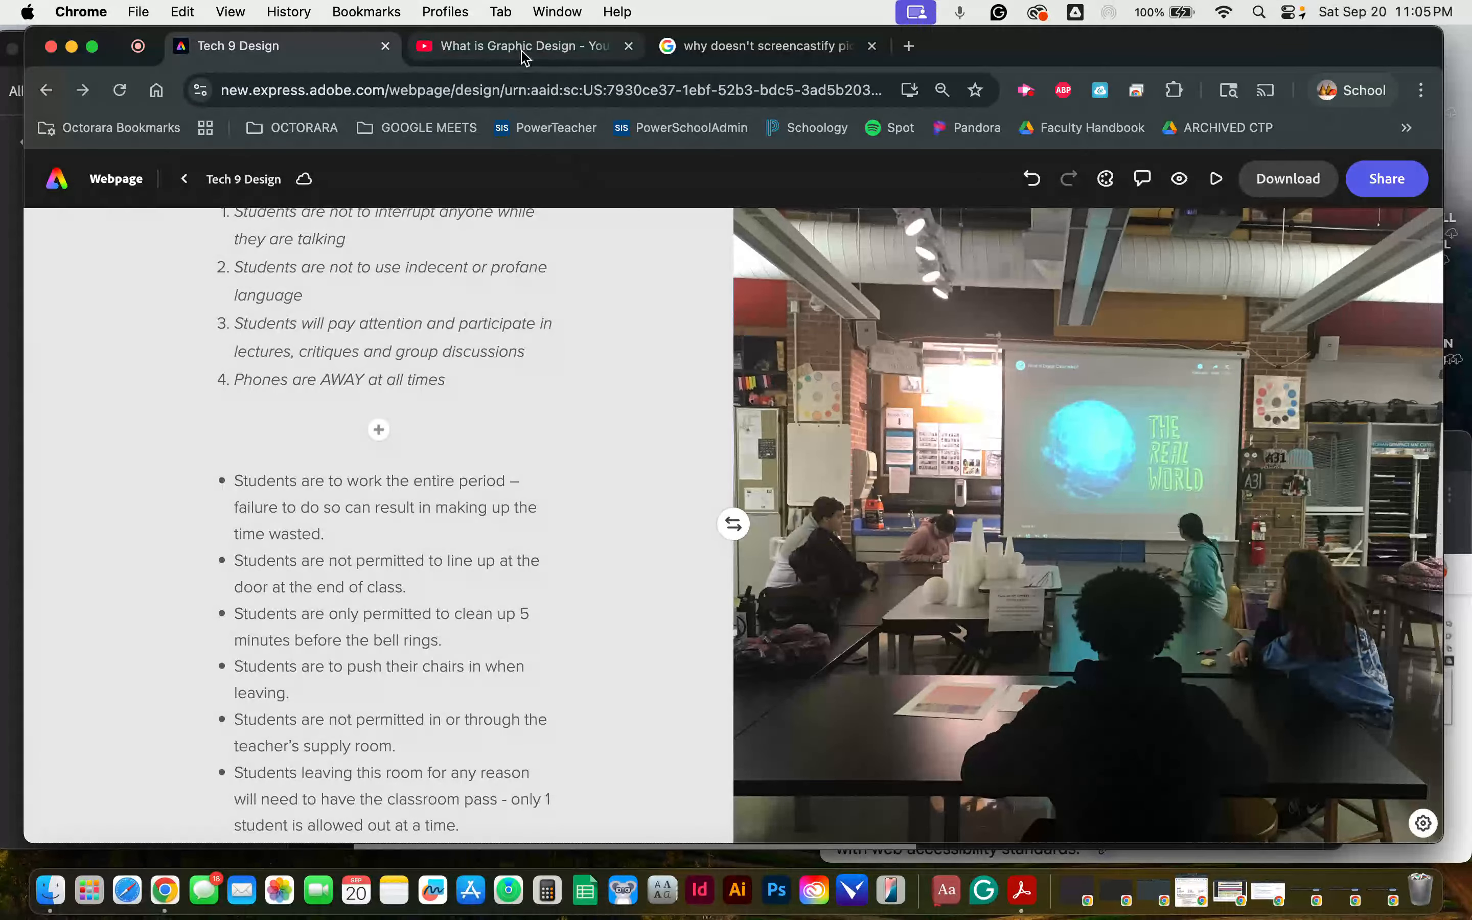
# Step: Read the Google explanation of why Screencastify does not record system-level color filters, and return to the Tech 9 Design page
pyautogui.click(808, 60)
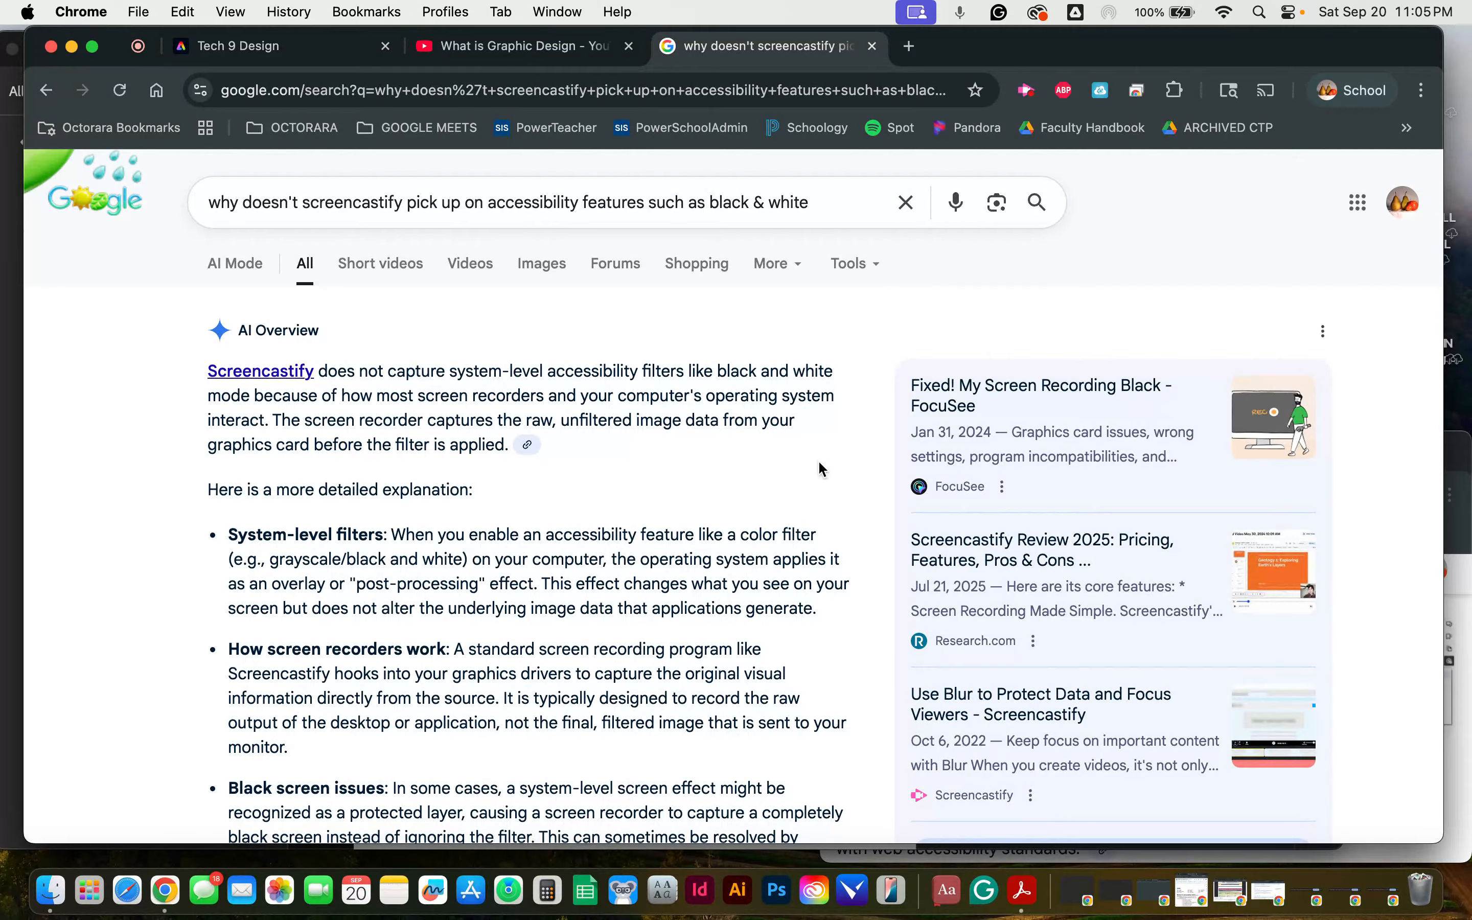
pyautogui.scroll(-5, 819, 463)
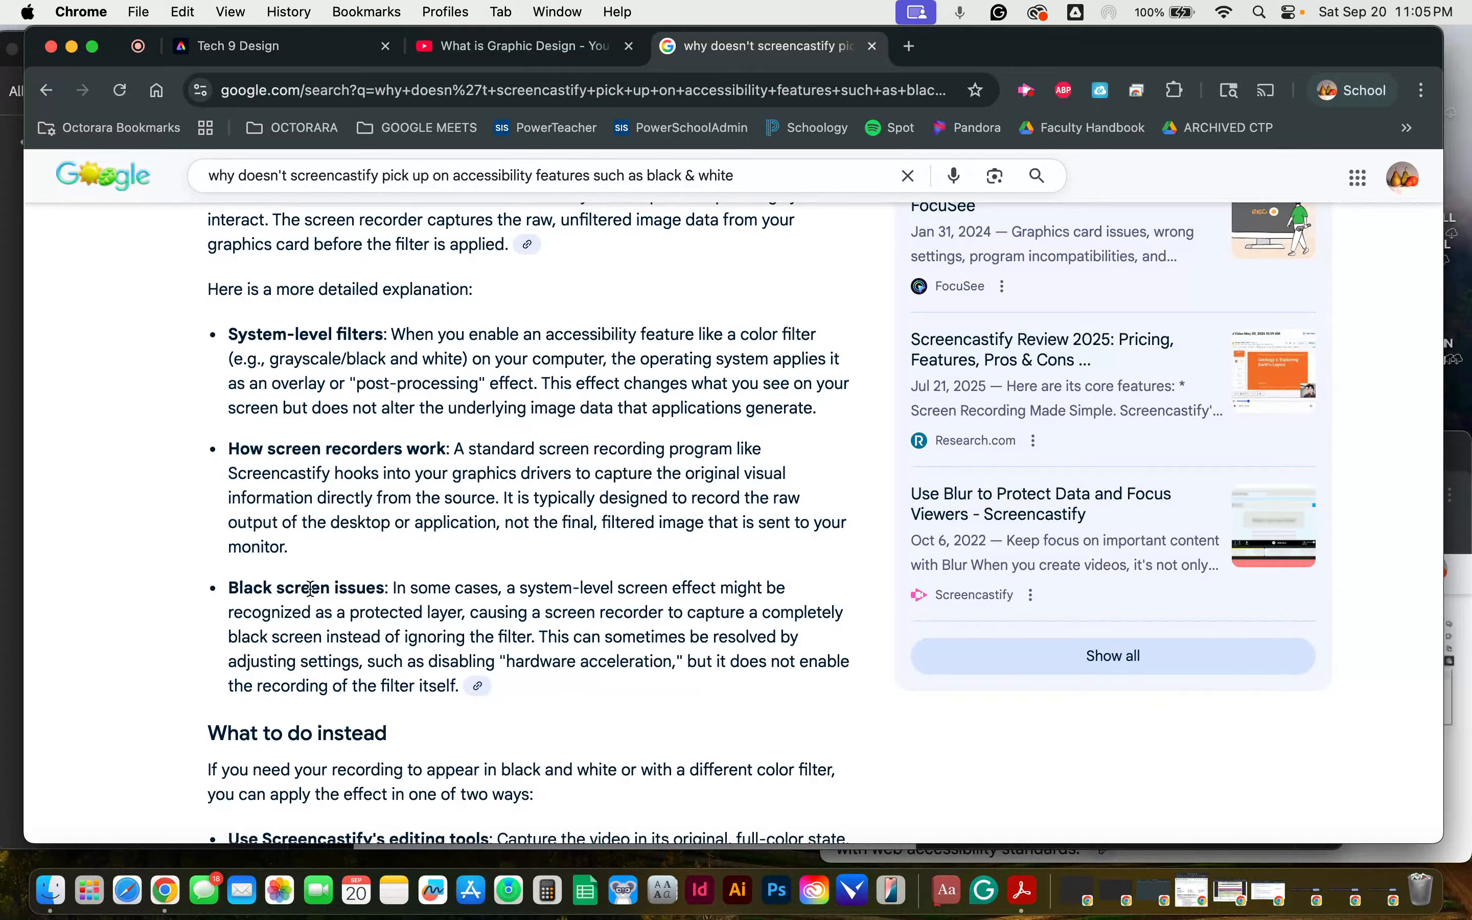
pyautogui.click(306, 56)
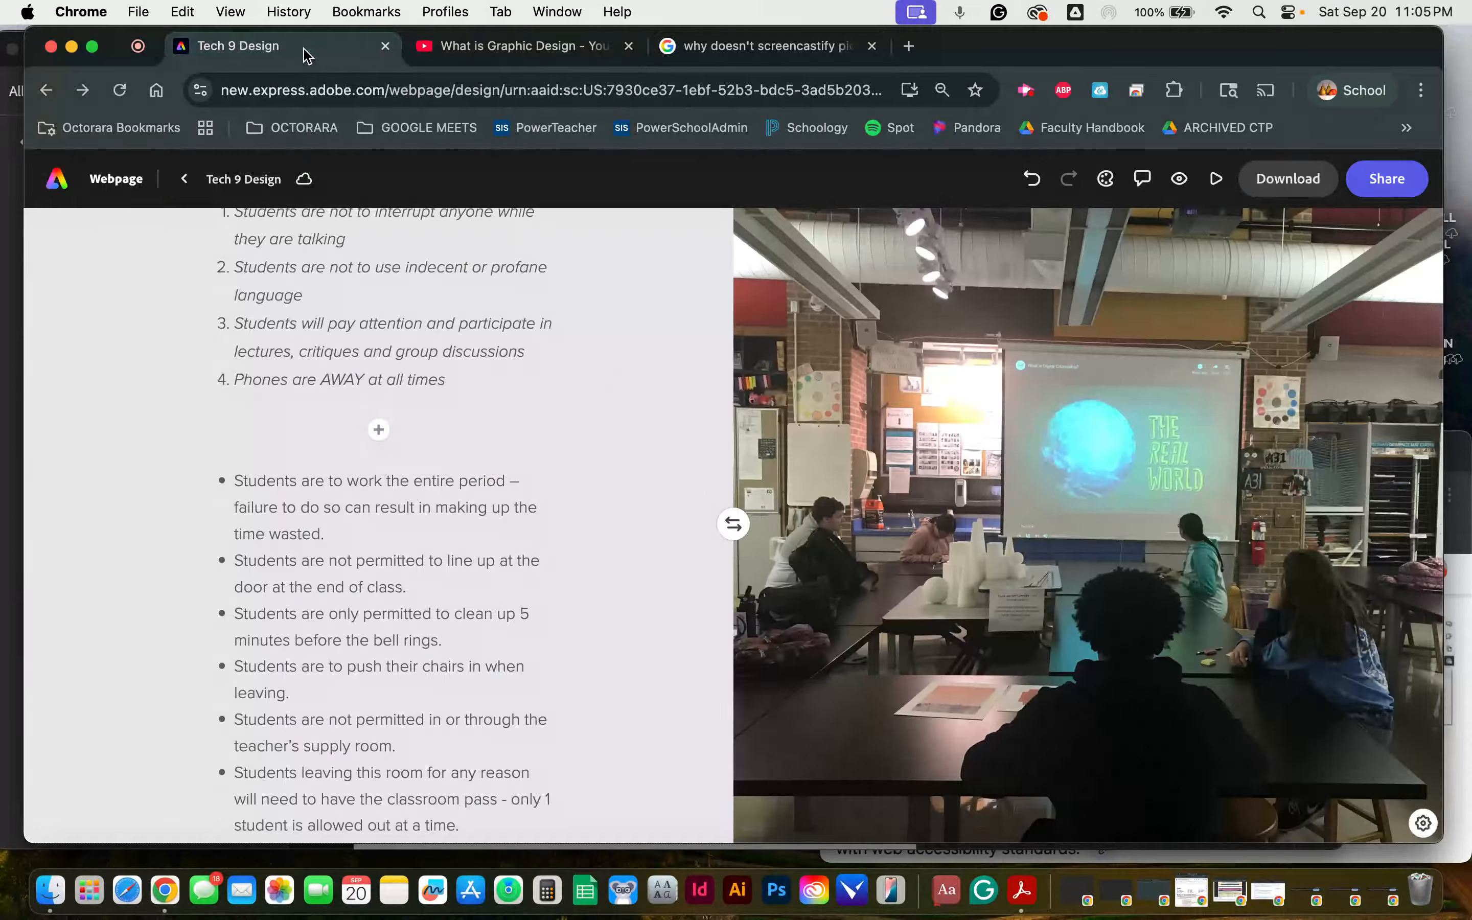
# Step: Look over the rest of the Tech 9 Design page, from the contact section to the Think Again arts education infographic
pyautogui.scroll(-15, 636, 417)
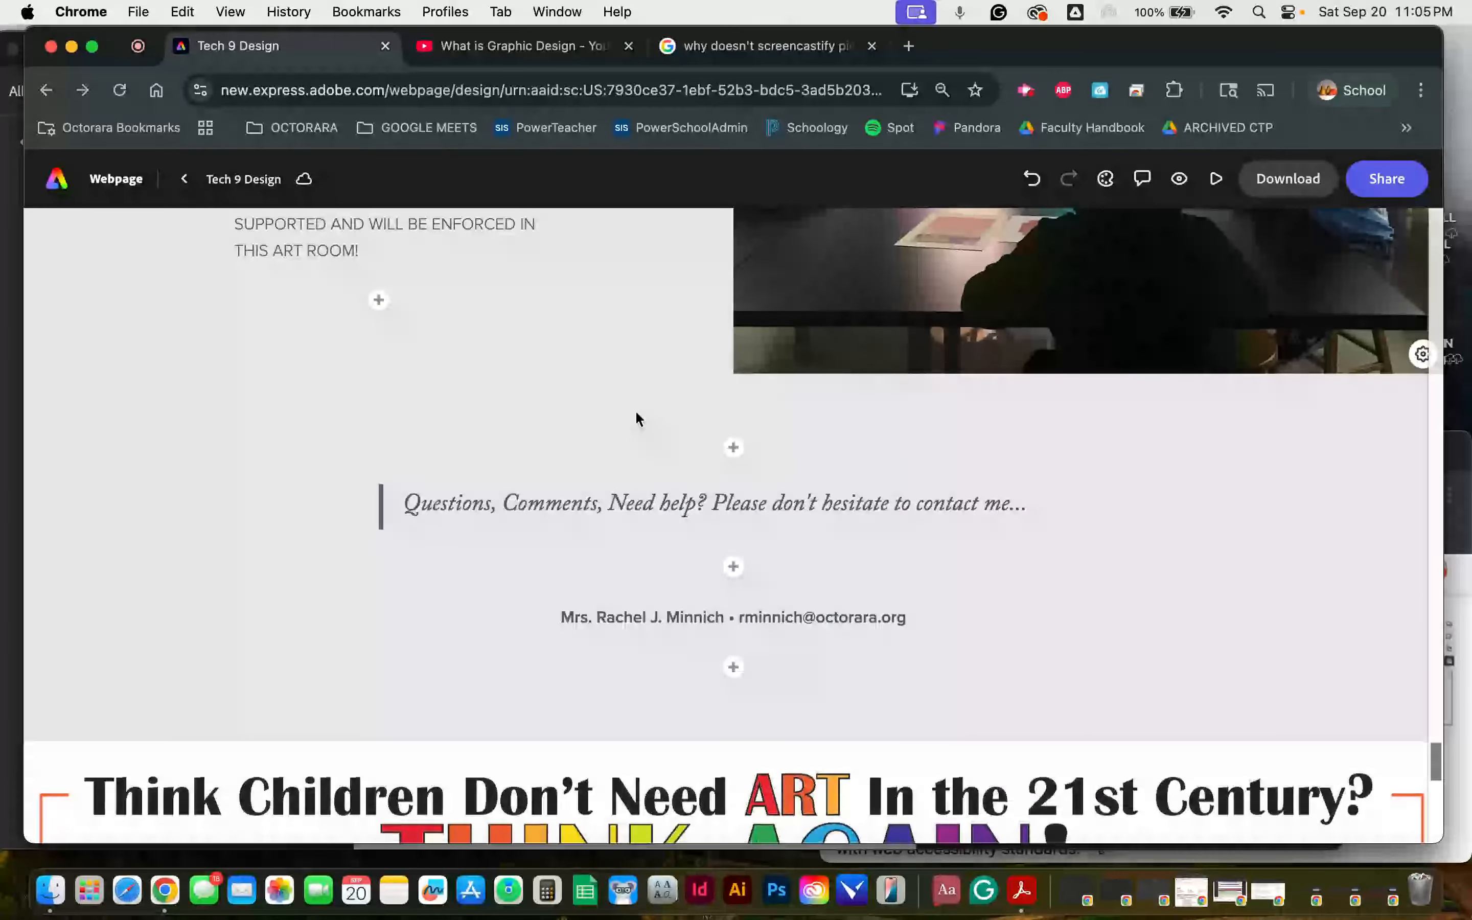
pyautogui.scroll(-3, 637, 418)
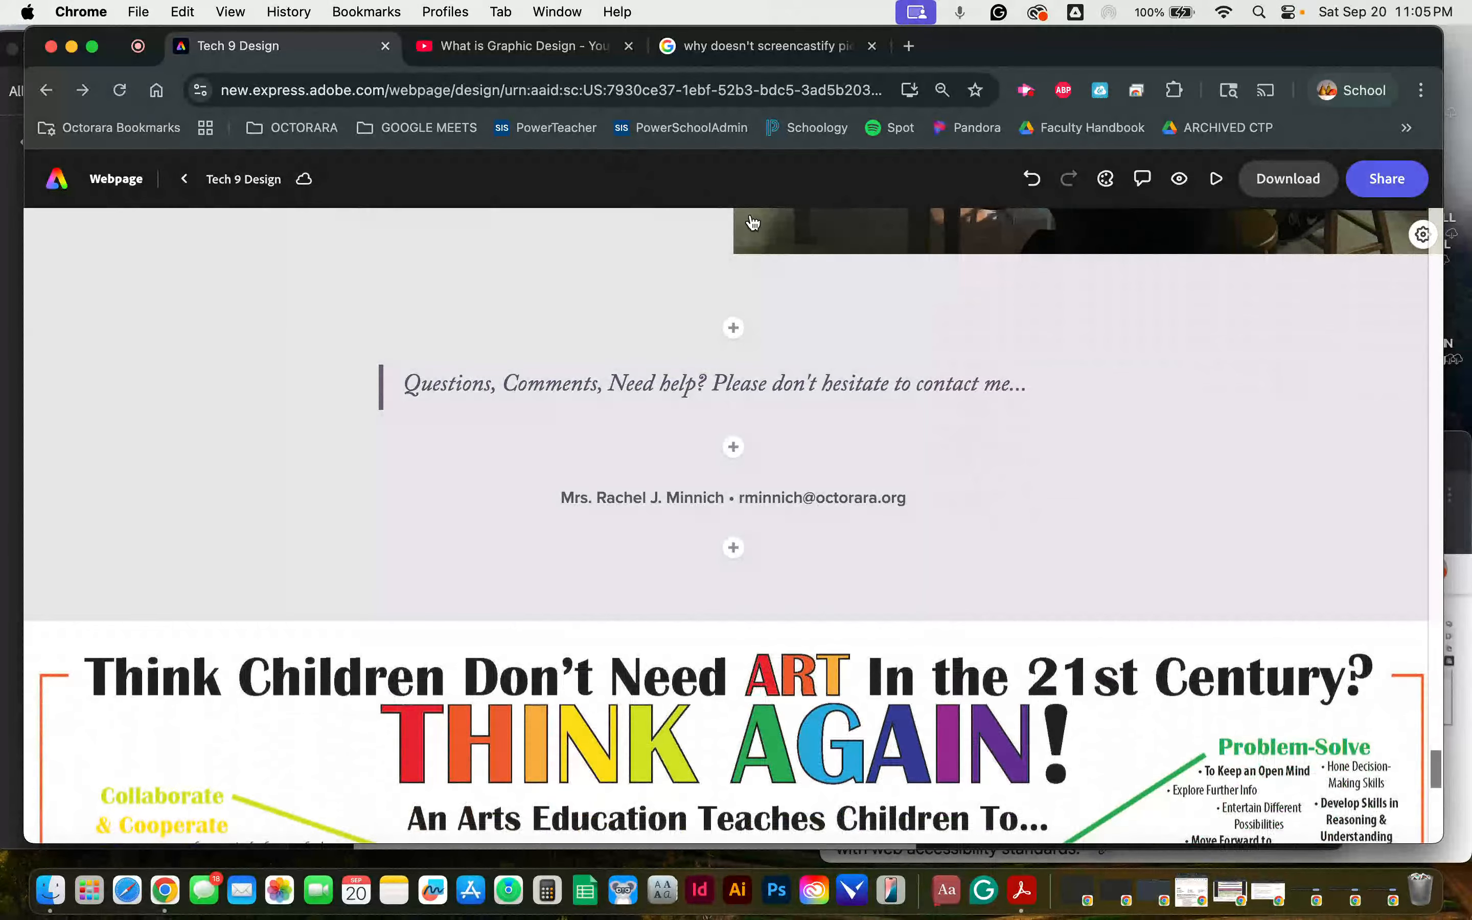
pyautogui.scroll(-9, 753, 222)
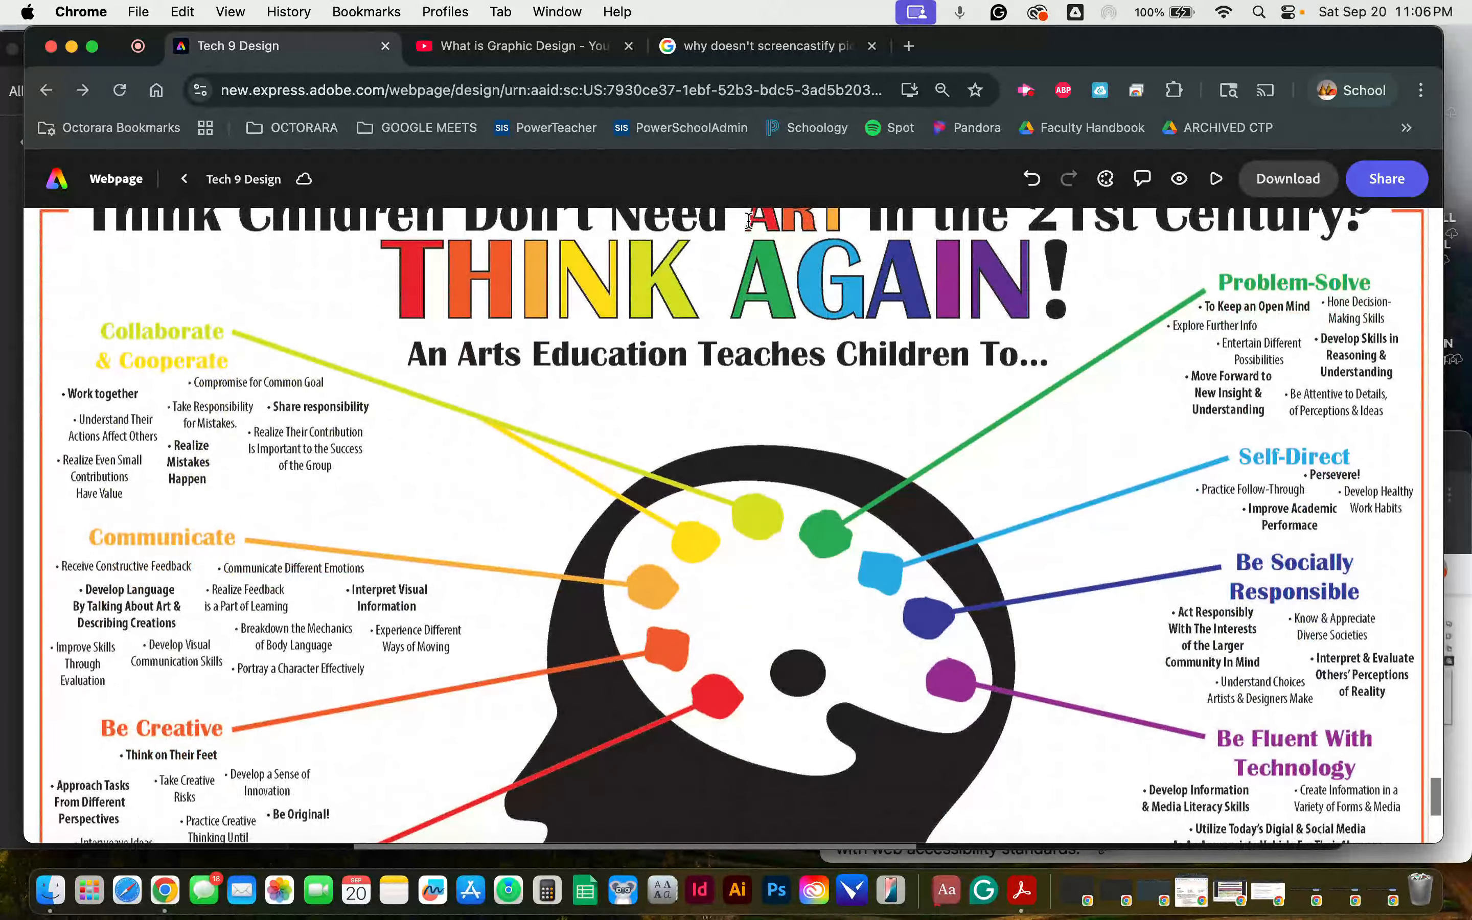
# Step: Turn off the macOS Color Filters and examine the Think Again infographic in its original colors
pyautogui.press('alt+super+F5')
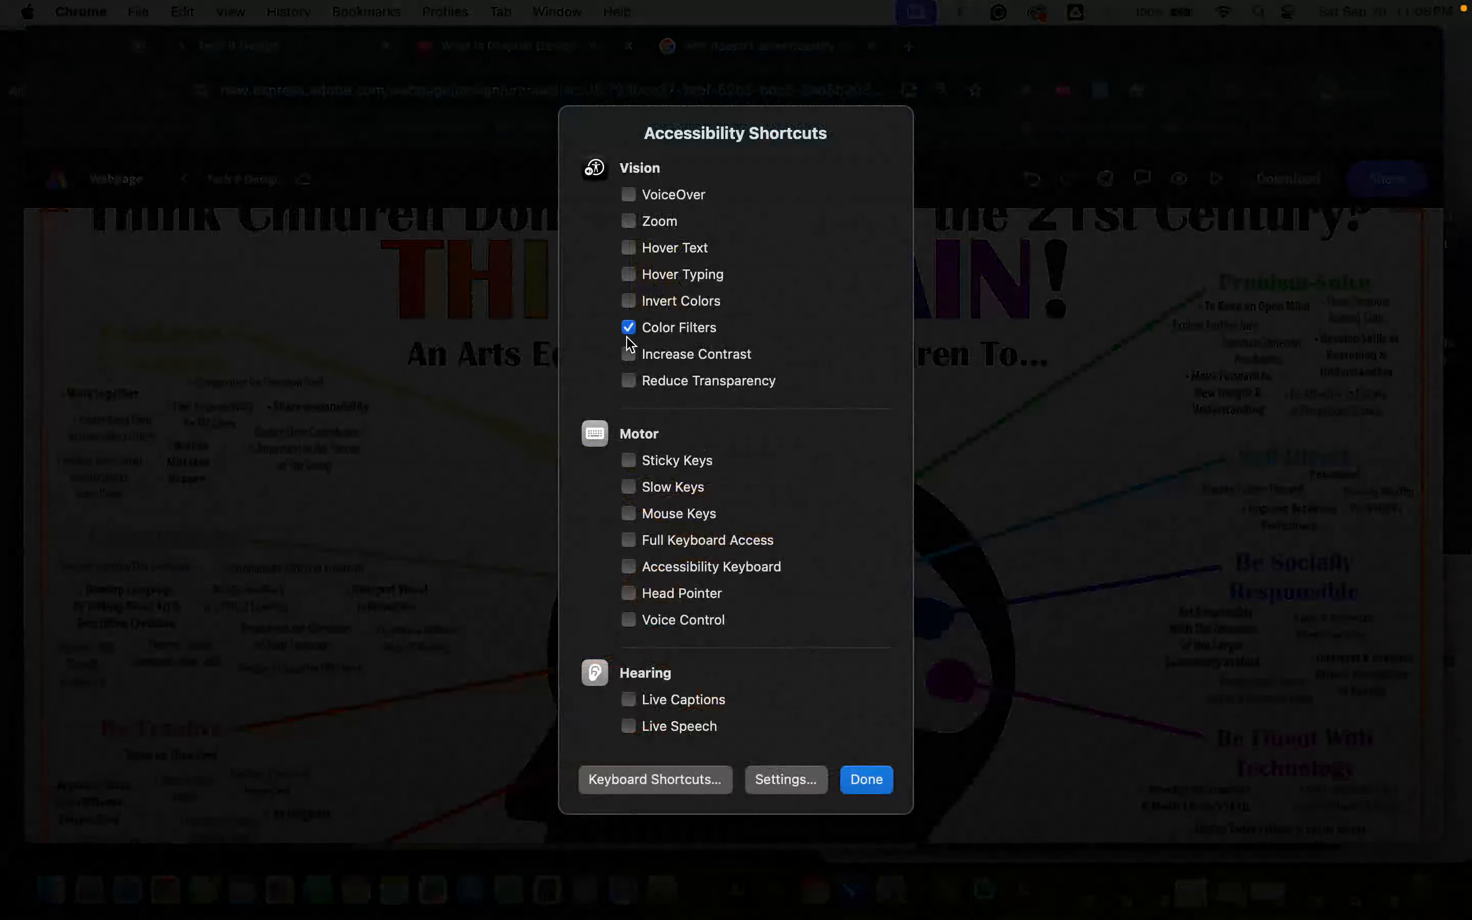
pyautogui.click(628, 329)
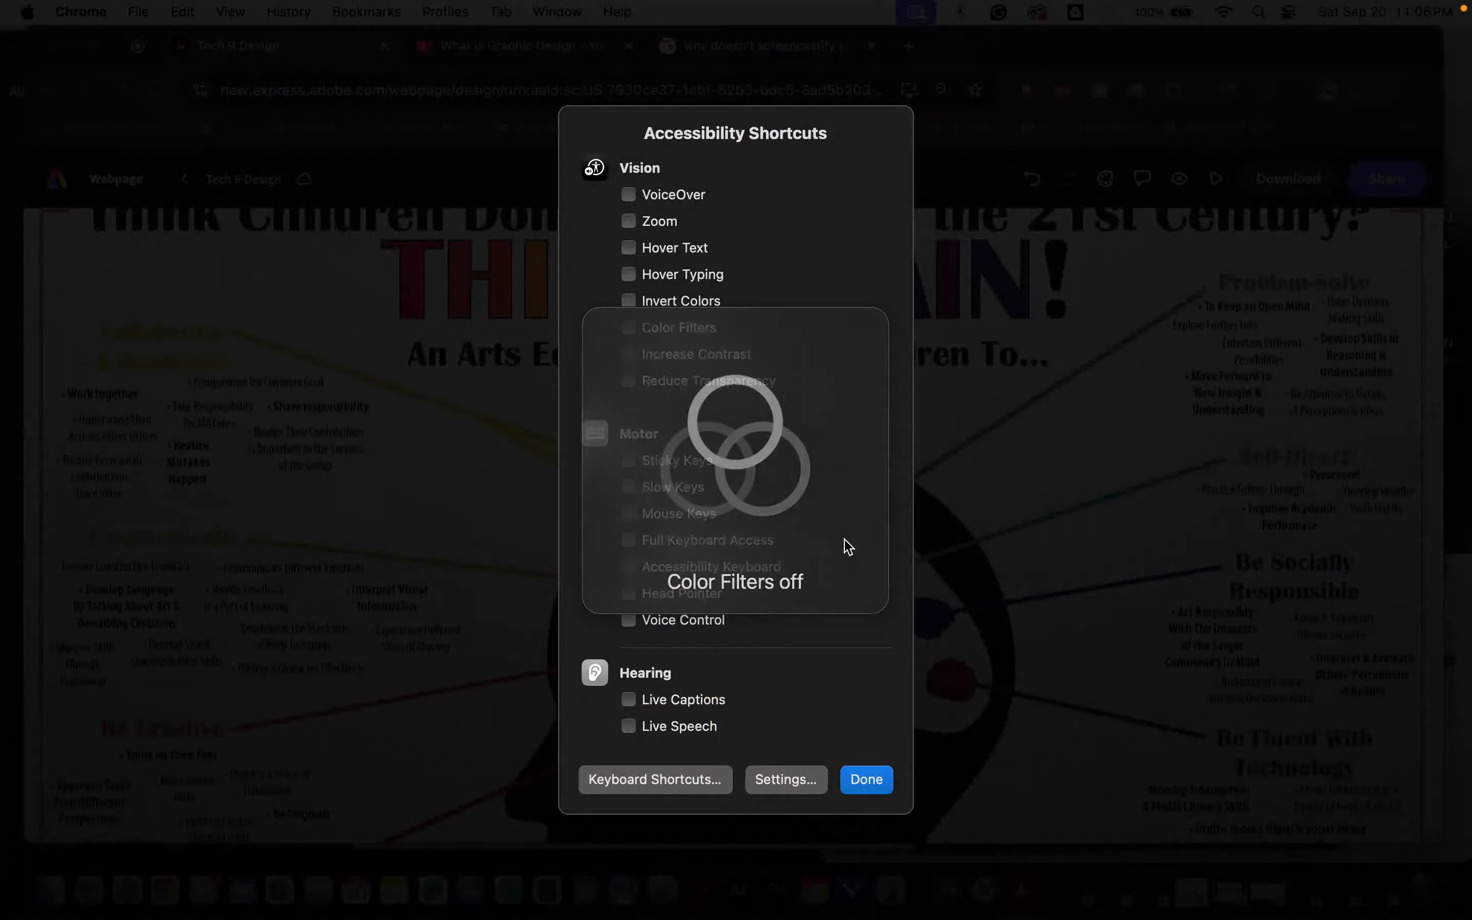
pyautogui.click(868, 782)
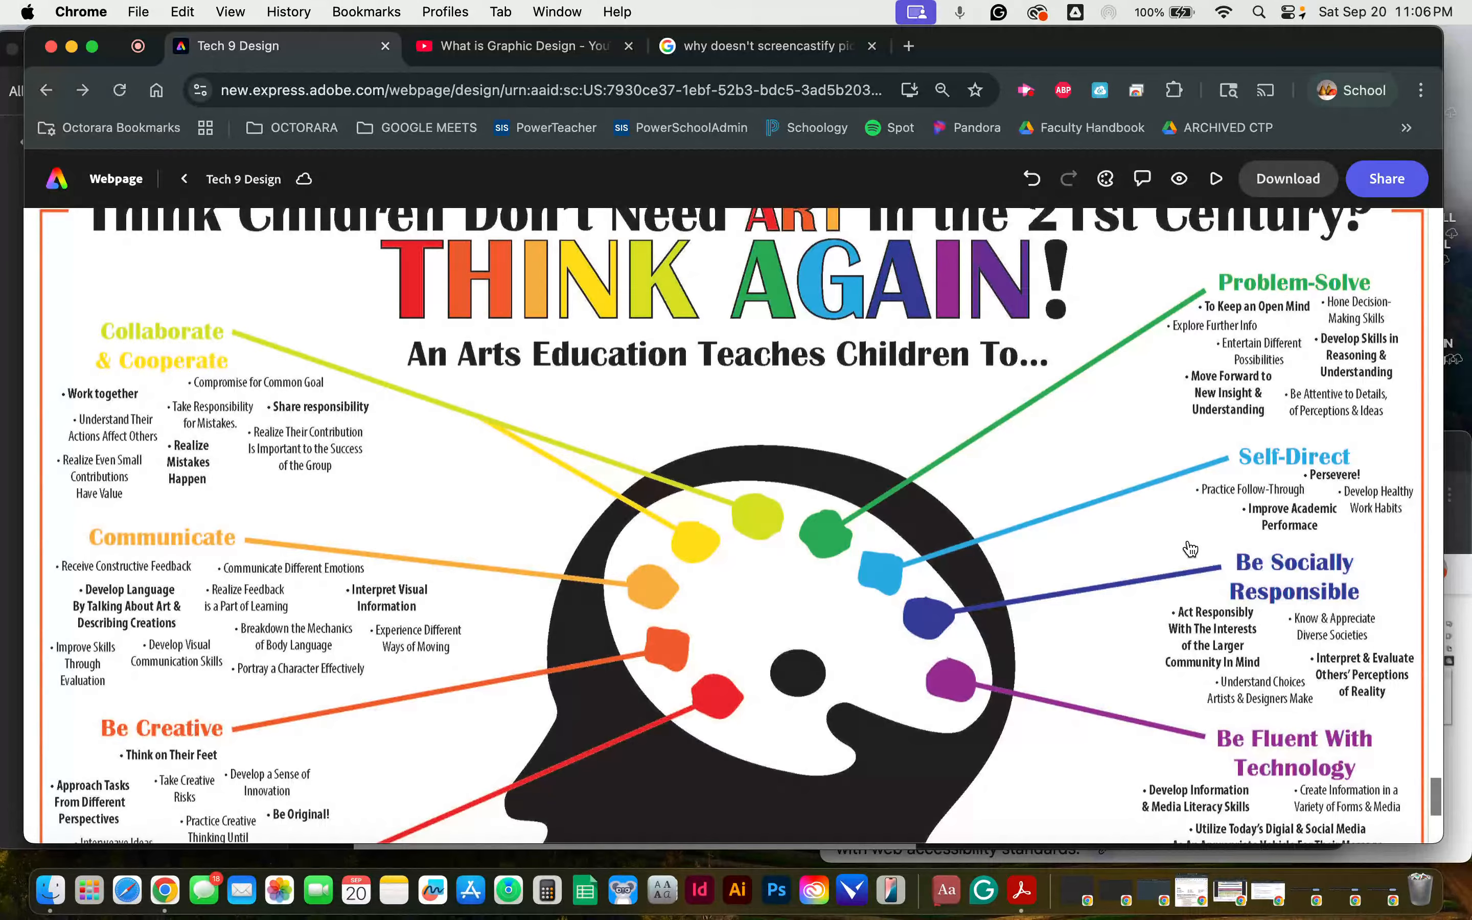
pyautogui.scroll(-5, 1190, 550)
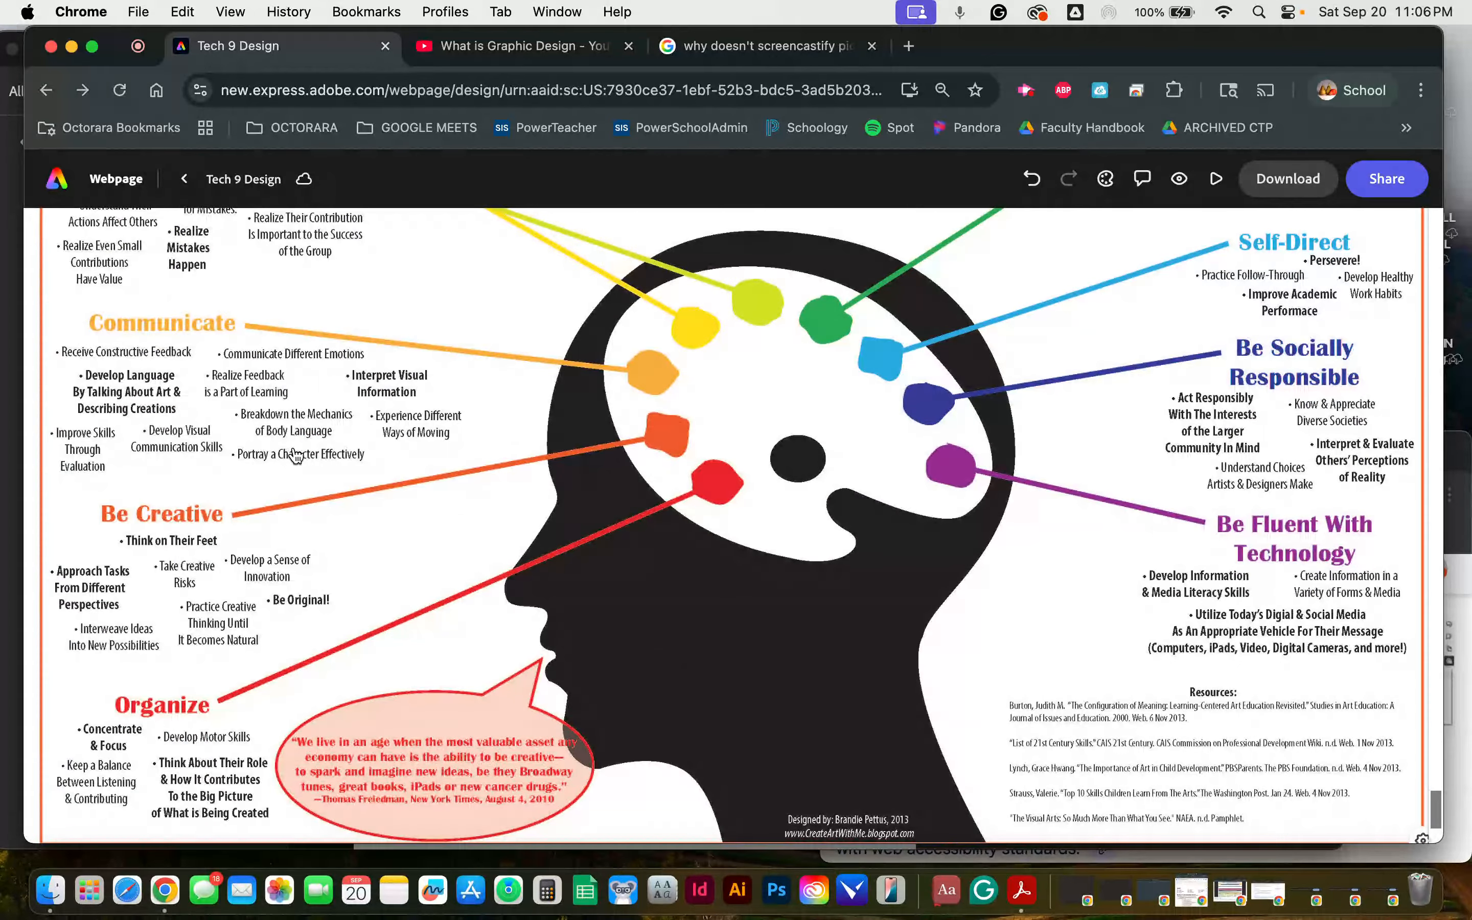
pyautogui.scroll(5, 297, 457)
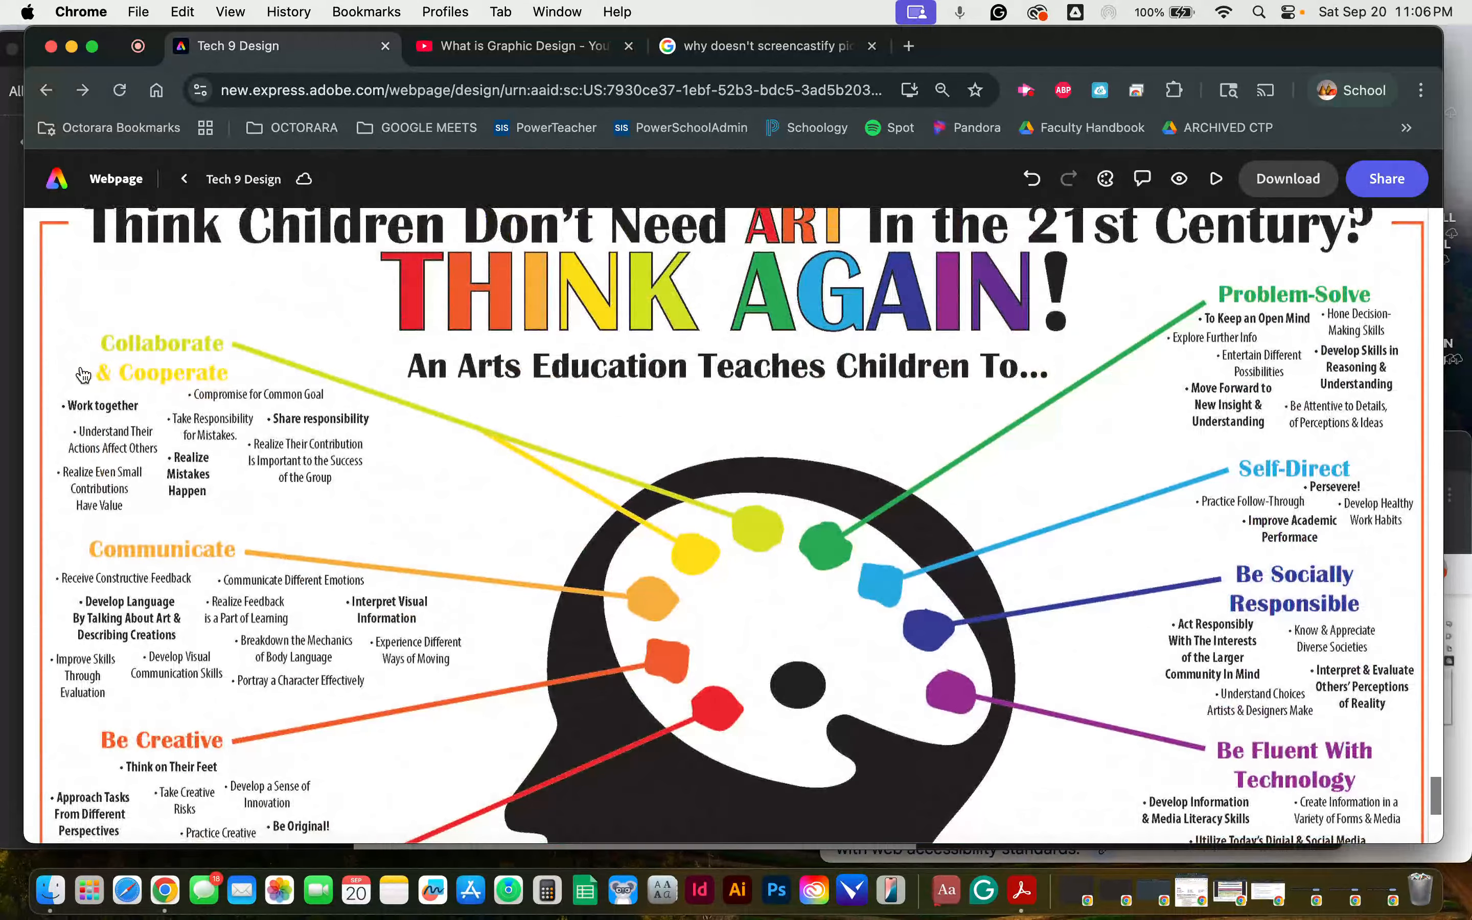